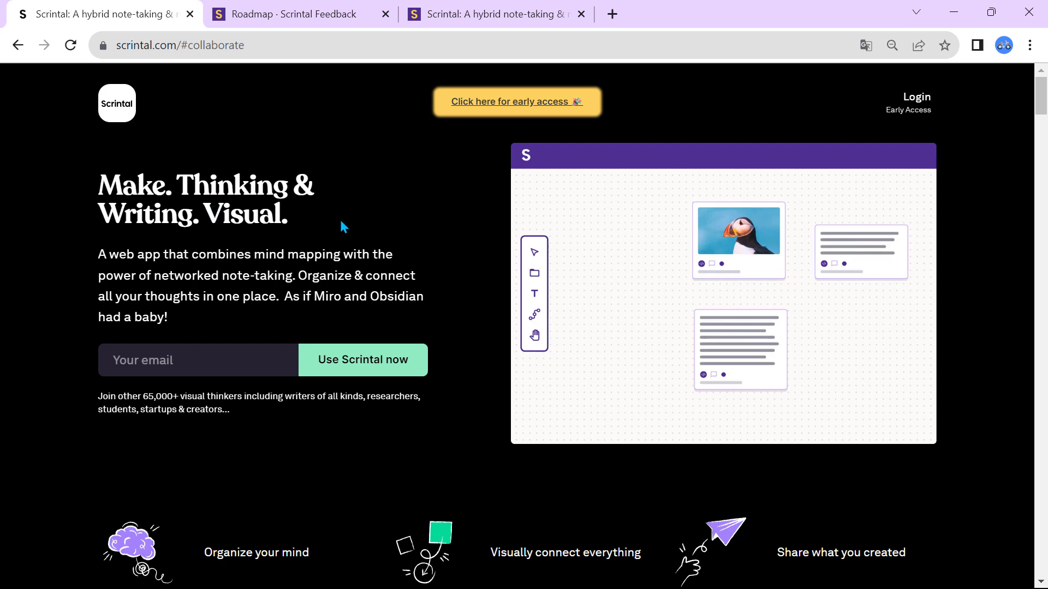
Step: Look through the Scrintal home page, reading the data safety answer in Product FAQs and the pricing plans
scroll(451, 275, down, 15)
scroll(456, 275, down, 20)
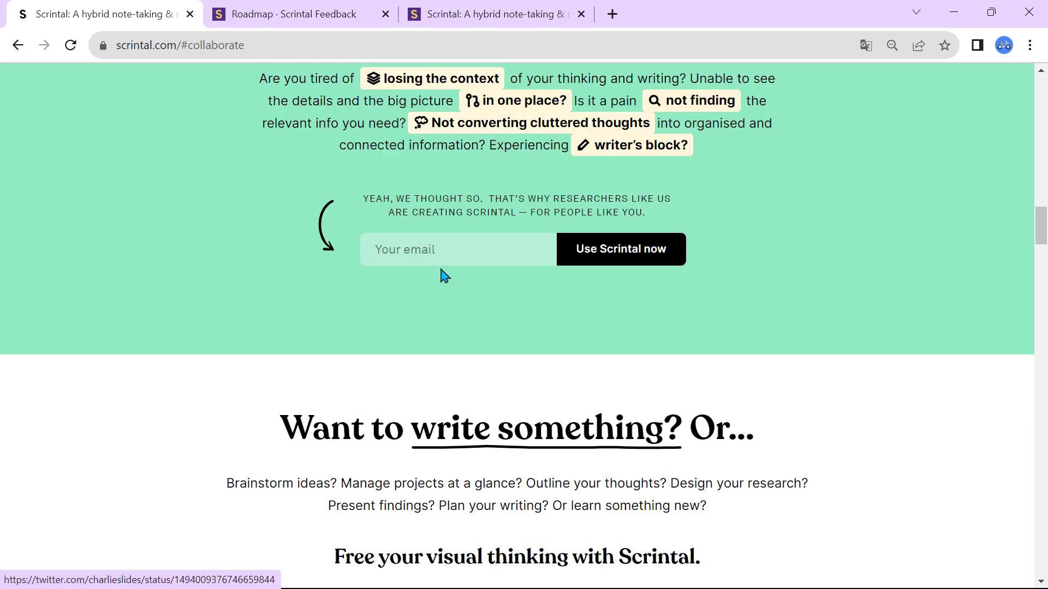
scroll(441, 271, down, 20)
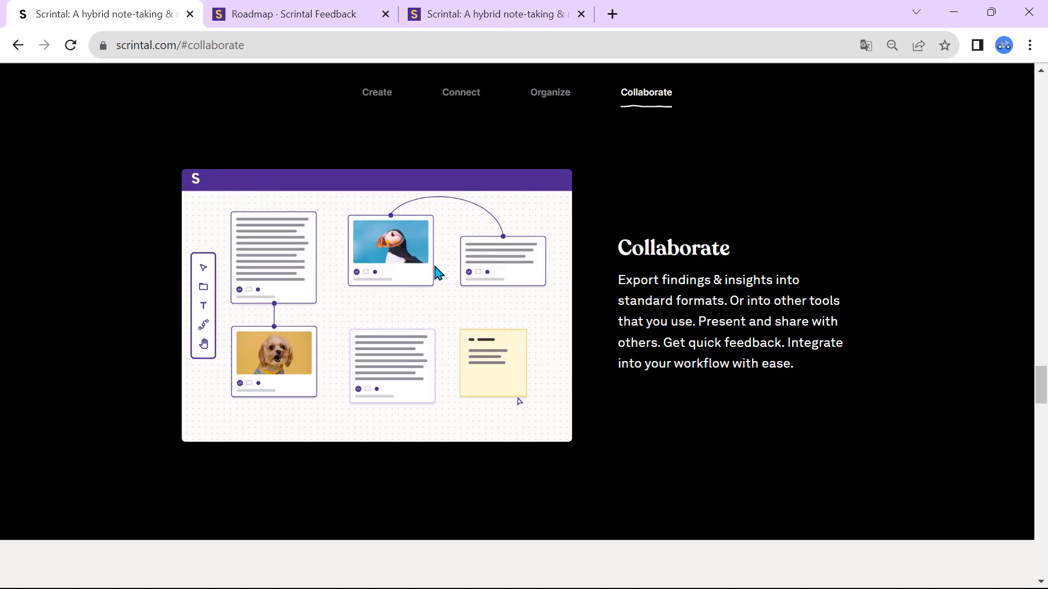
scroll(468, 197, down, 5)
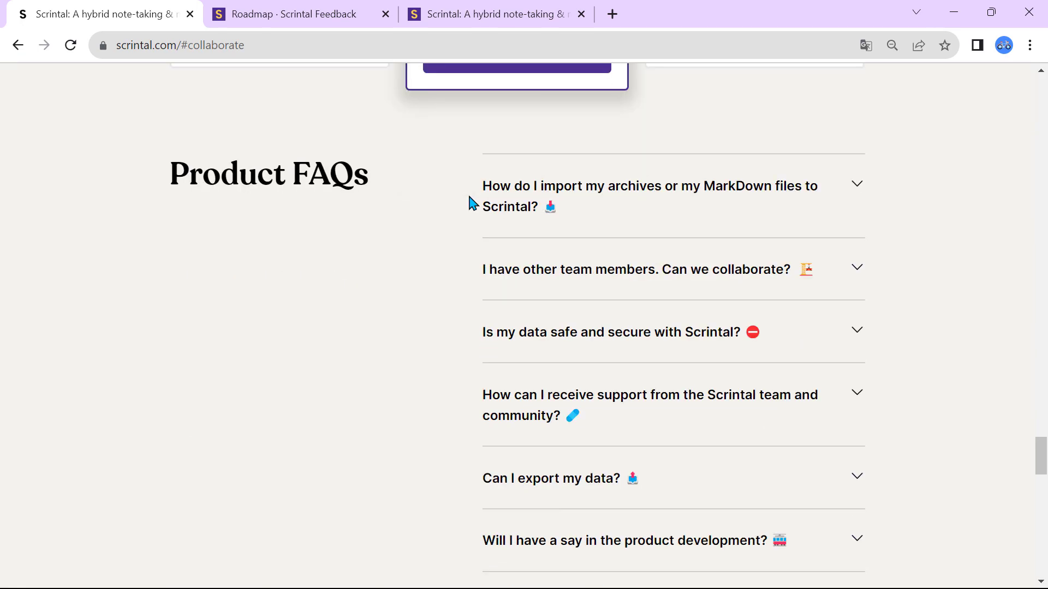
scroll(386, 232, up, 3)
click(621, 346)
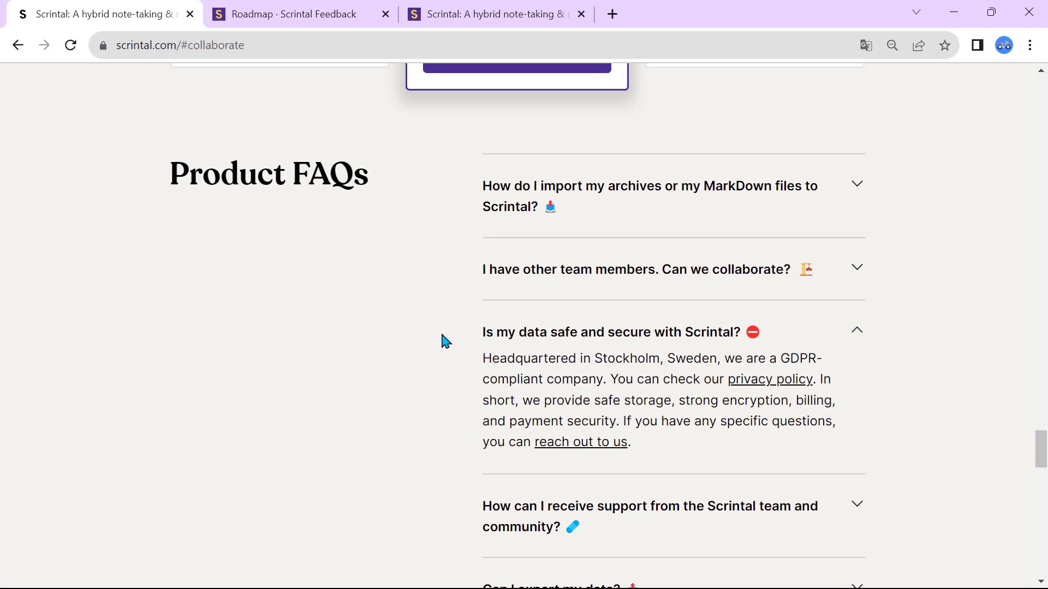
scroll(442, 335, down, 5)
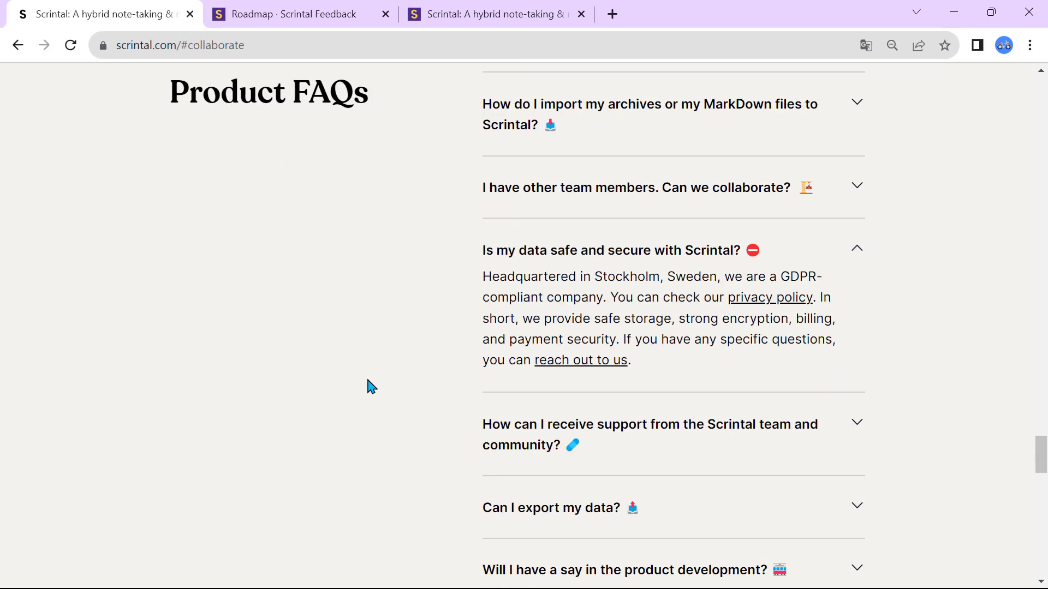
scroll(463, 345, up, 8)
scroll(463, 362, up, 3)
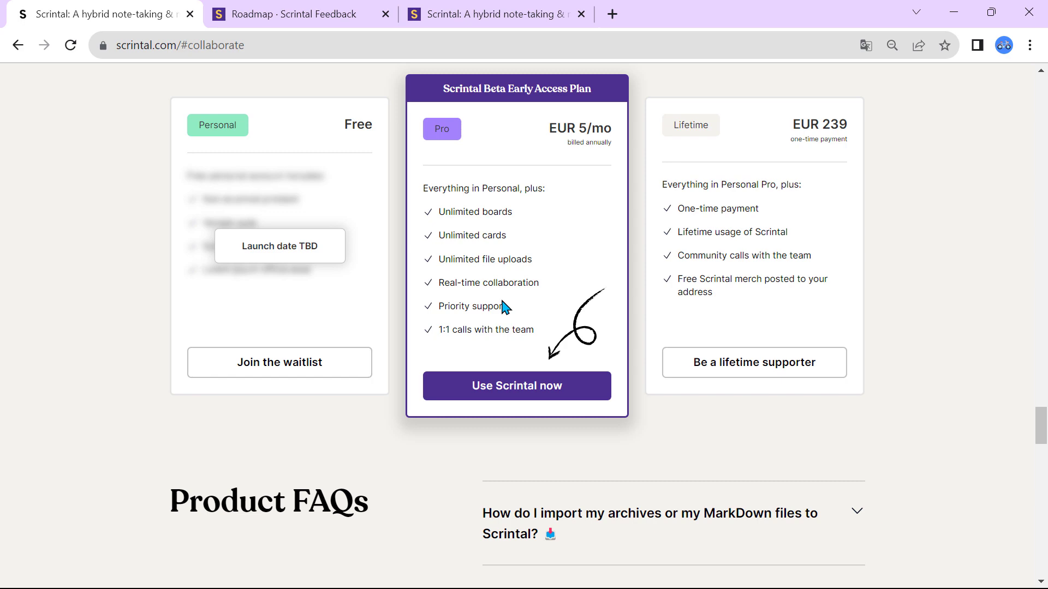
Step: Examine the Scrintal feedback roadmap, from the features under consideration to the planned, in-progress and completed ones
click(313, 14)
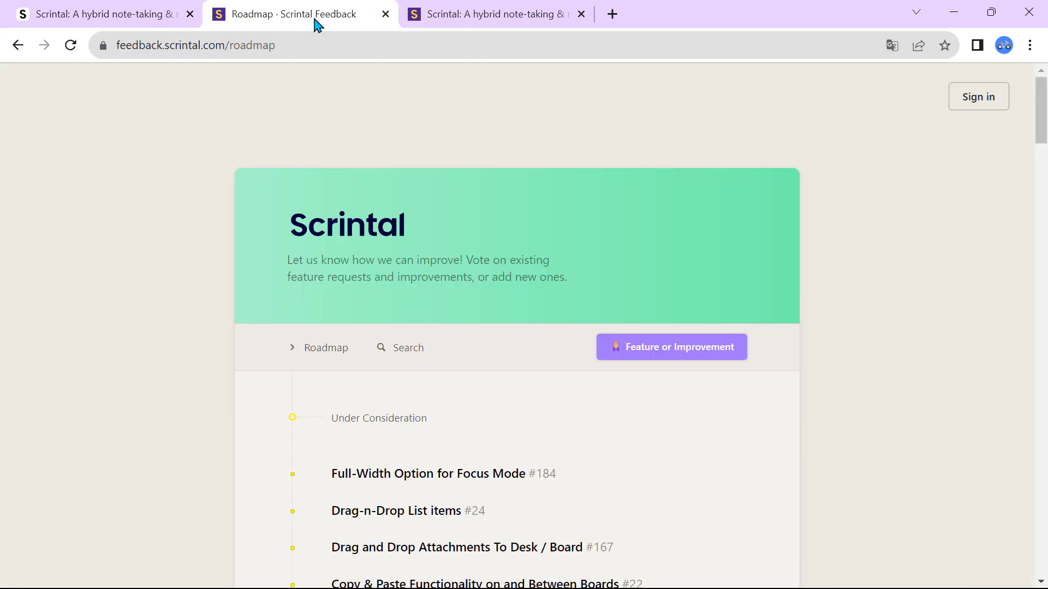
scroll(440, 236, down, 4)
scroll(484, 166, down, 3)
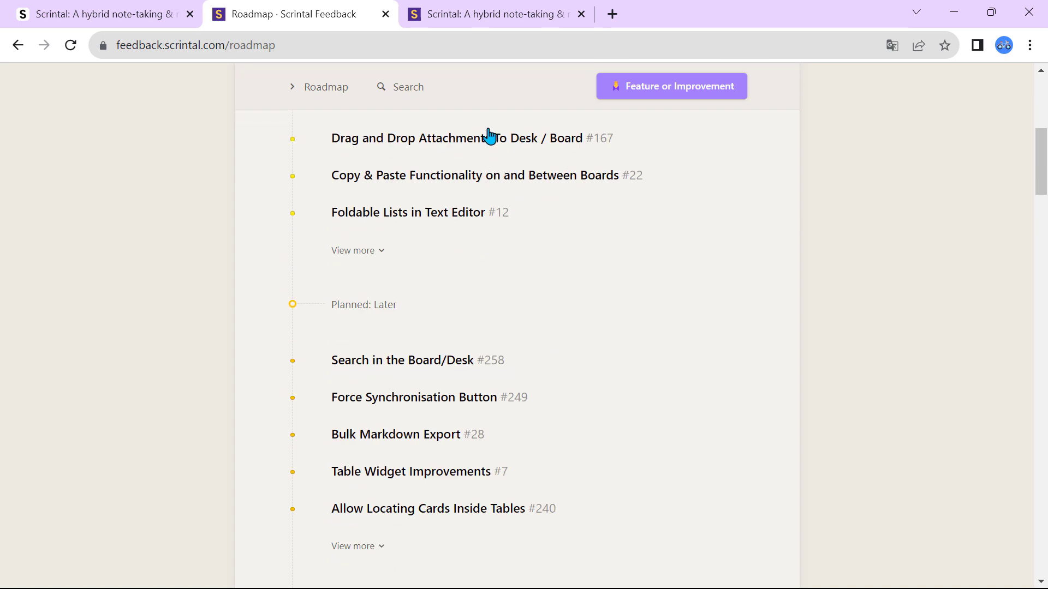
scroll(497, 153, down, 3)
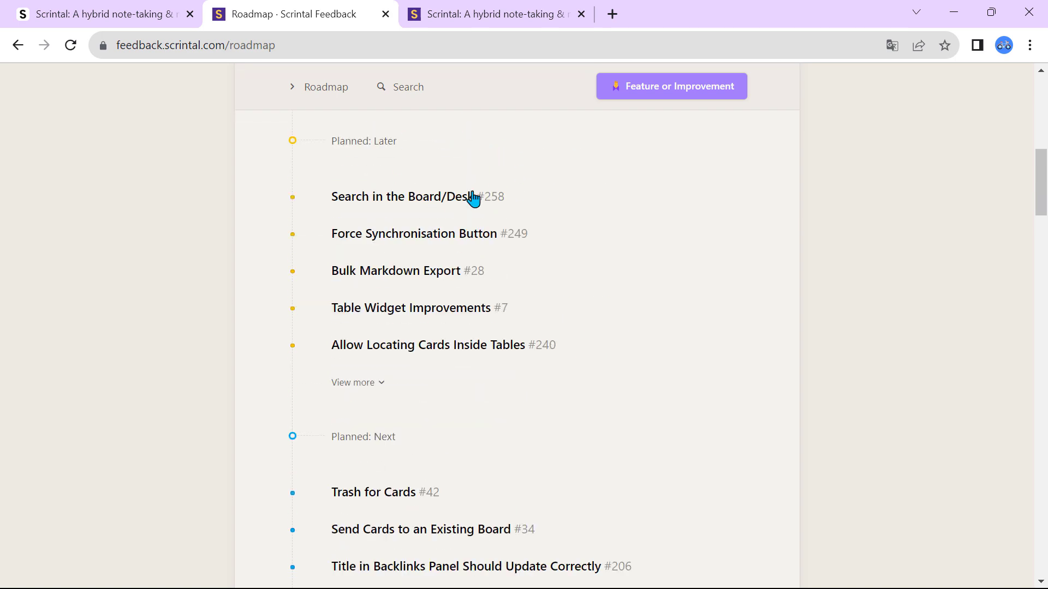
scroll(475, 195, down, 2)
scroll(477, 191, down, 2)
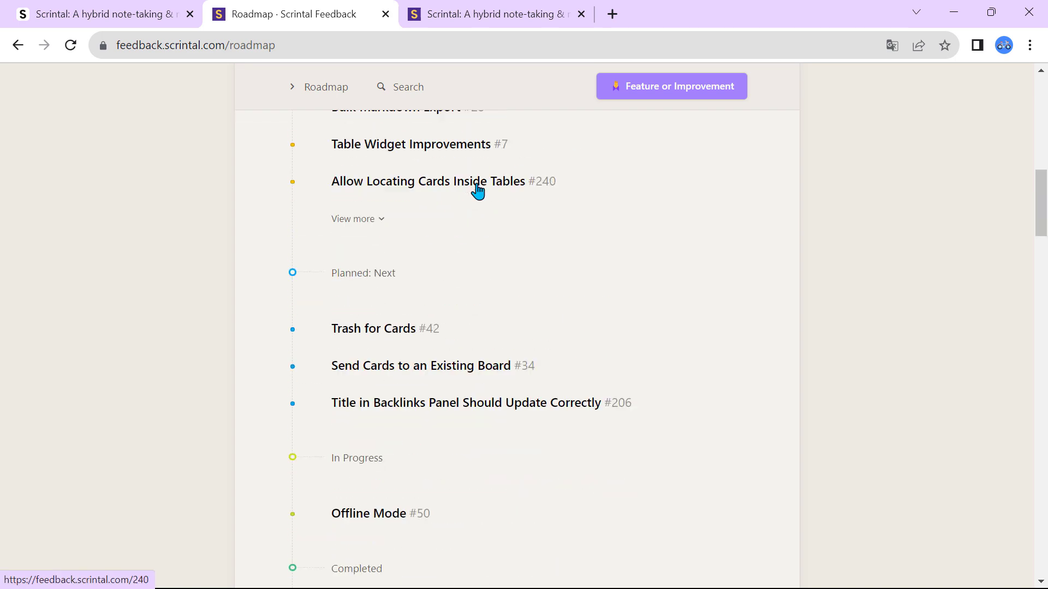
scroll(477, 191, down, 3)
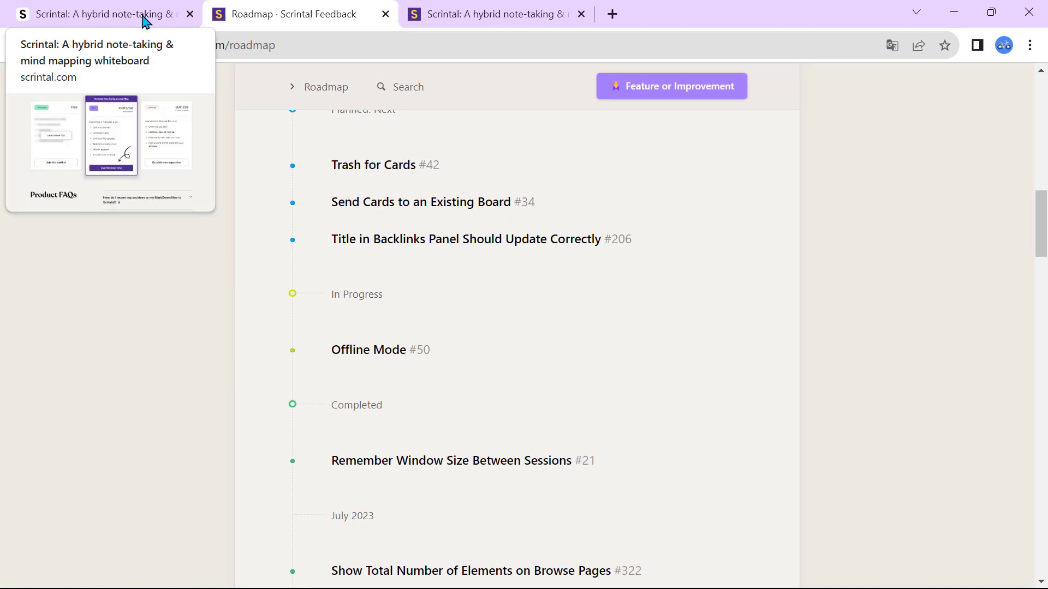
Step: Return to the Scrintal workspace and shift the large title text slightly on the desk
click(98, 24)
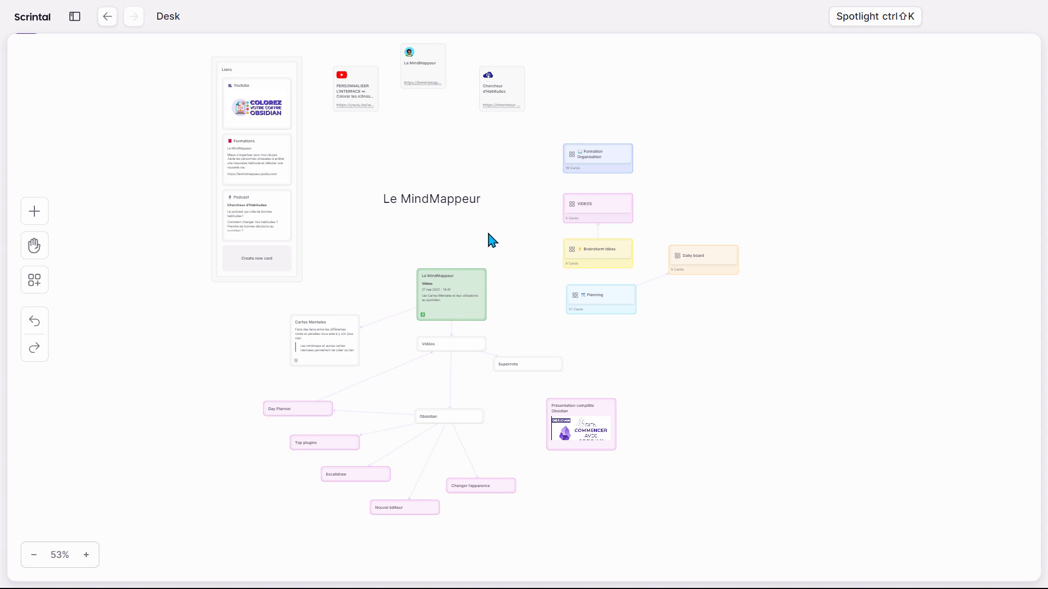
mouse_move(440, 199)
mouse_down()
mouse_move(480, 194)
mouse_move(427, 229)
mouse_move(442, 208)
mouse_up()
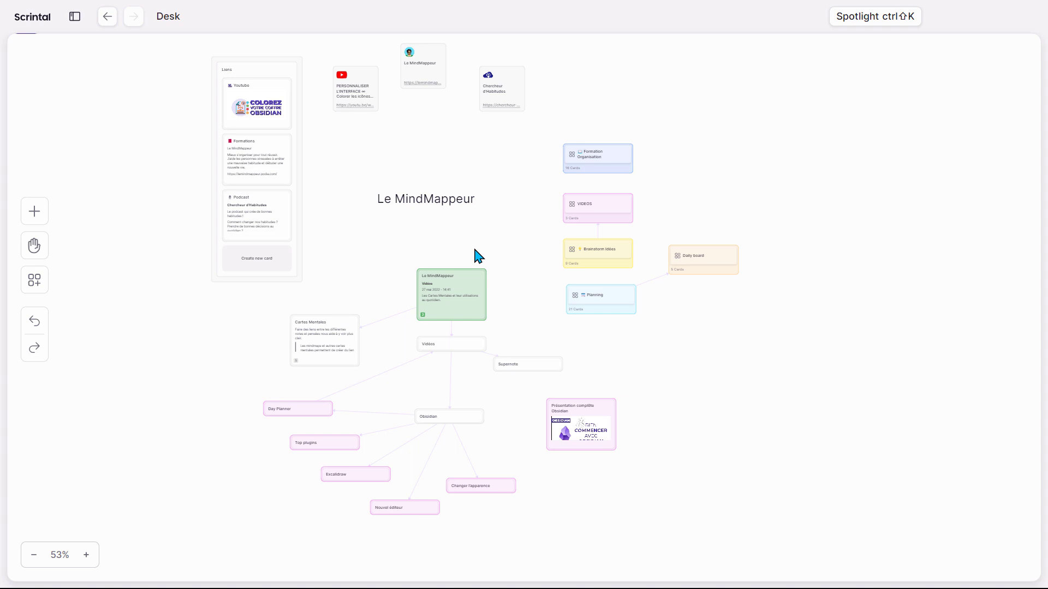
Step: View the Spotlight archive search and dismiss it without searching
click(874, 20)
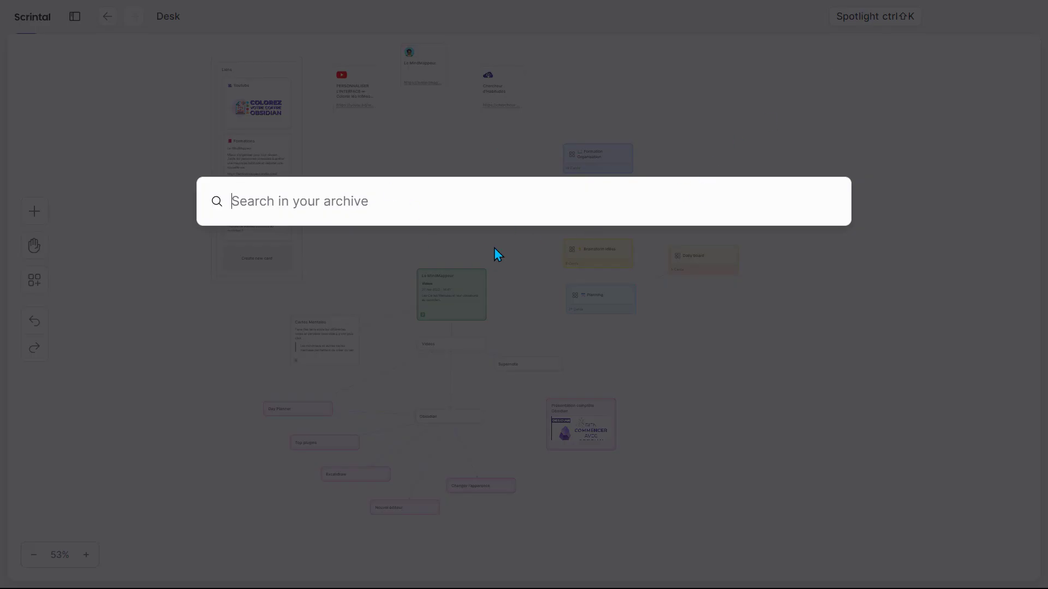
click(793, 357)
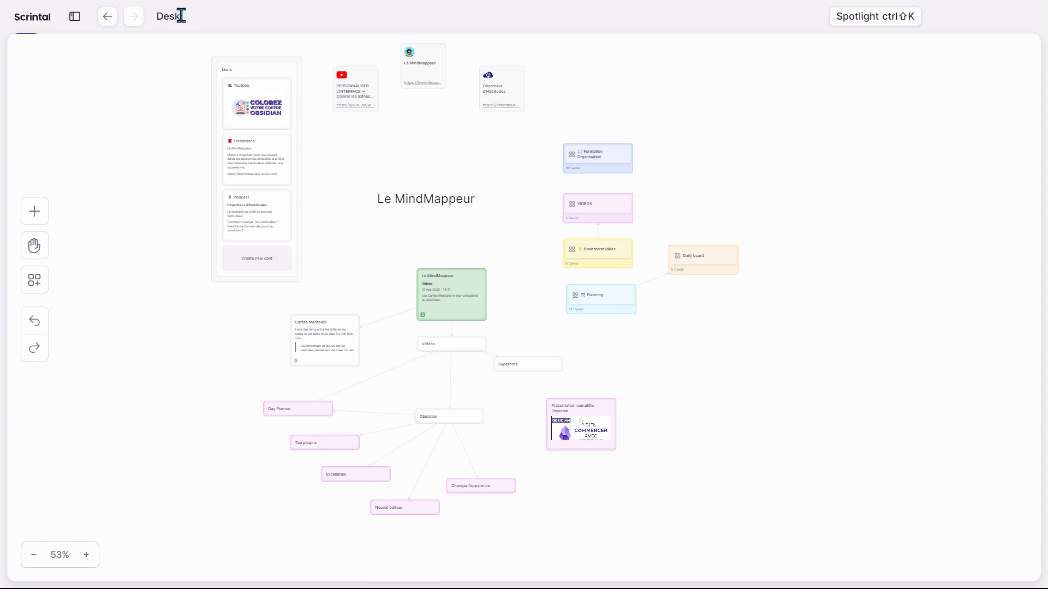
drag(165, 17, 195, 25)
click(169, 15)
Step: Show the sidebar and view the Cards, Boards, Tags and Web Links lists, ending back on My Desk
click(75, 18)
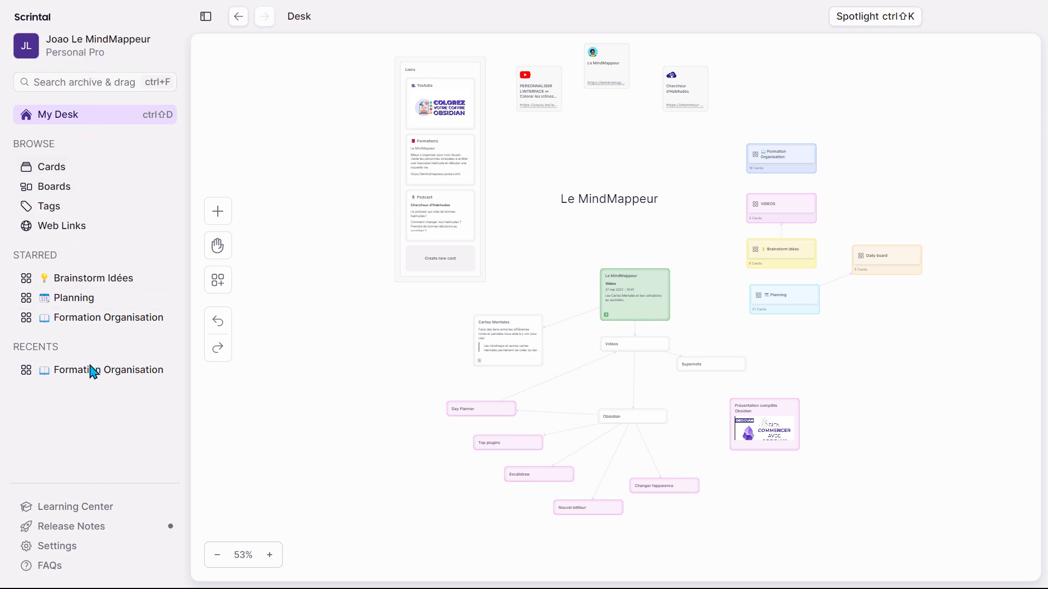
click(95, 175)
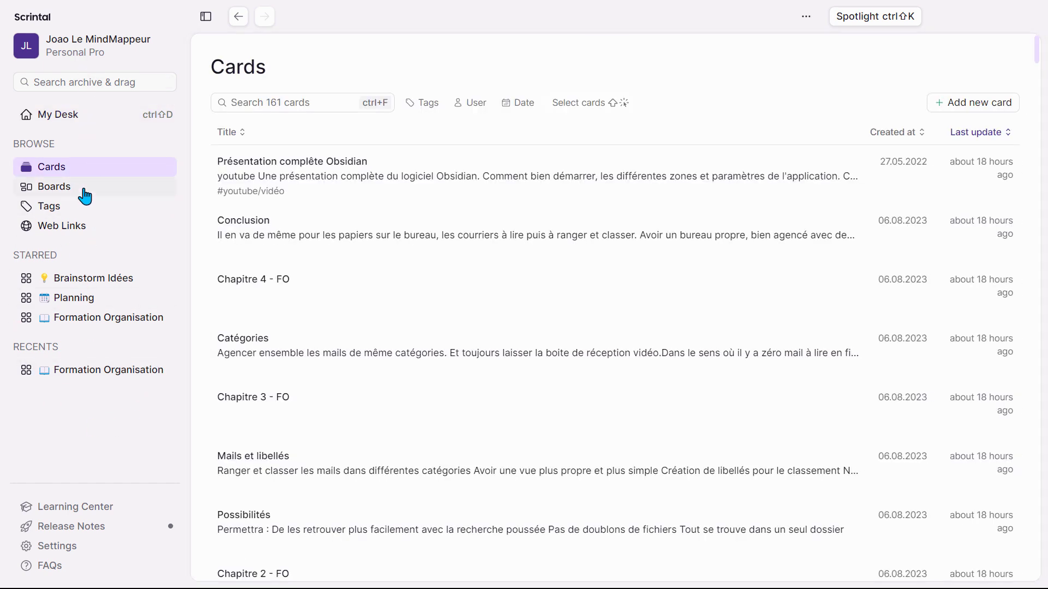
click(84, 195)
click(85, 211)
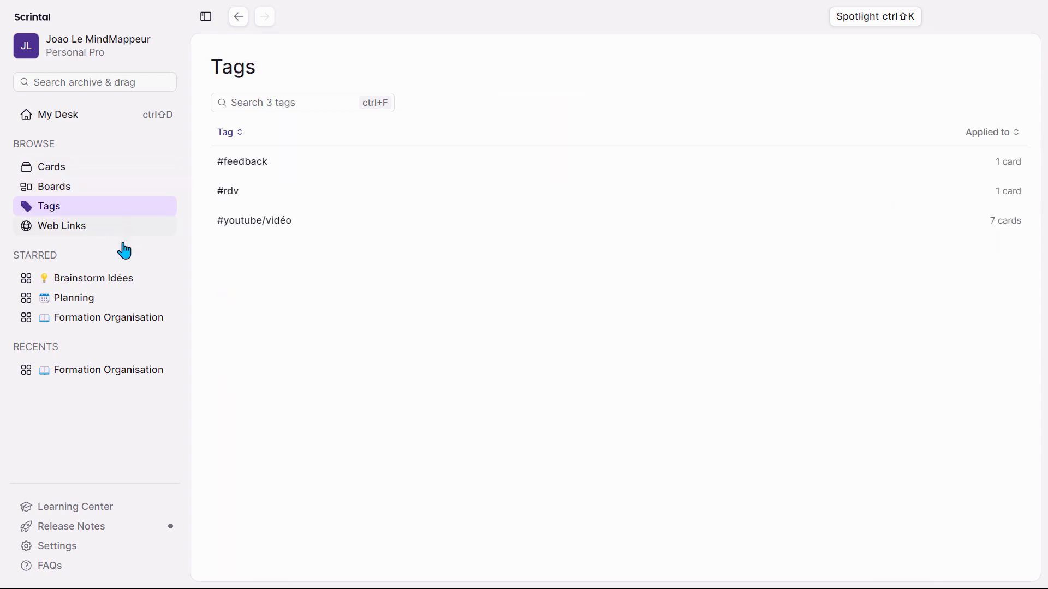
click(83, 236)
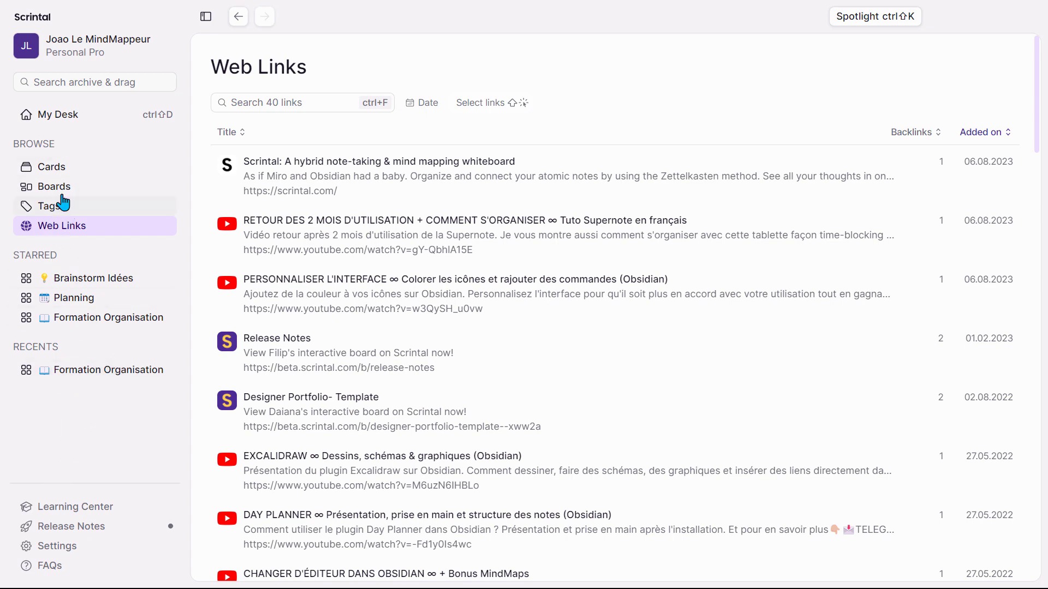
click(78, 117)
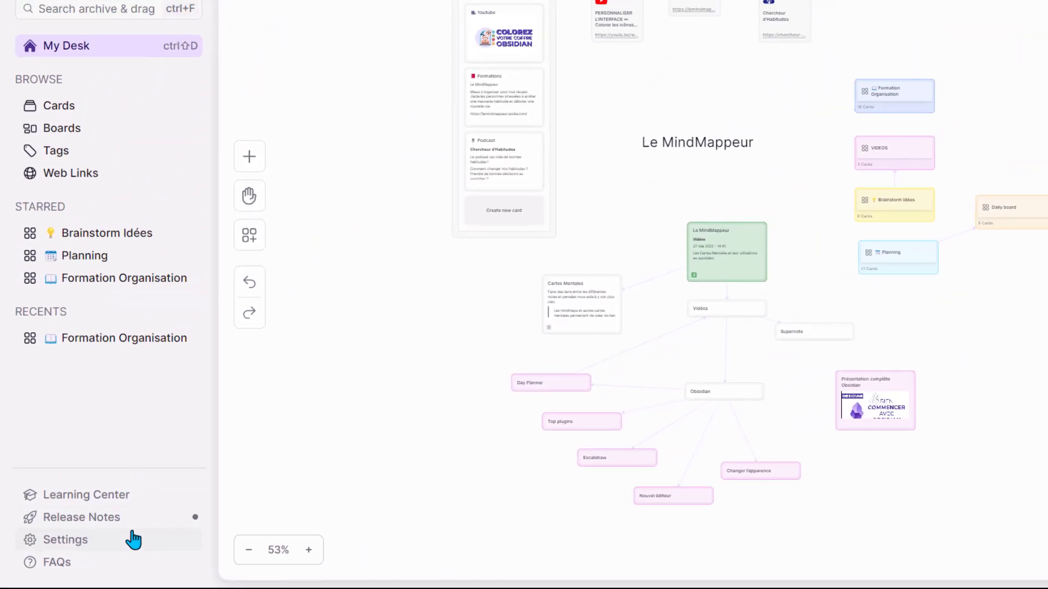
Step: Switch the interface to dark mode in the settings and view My Desk with it
click(102, 549)
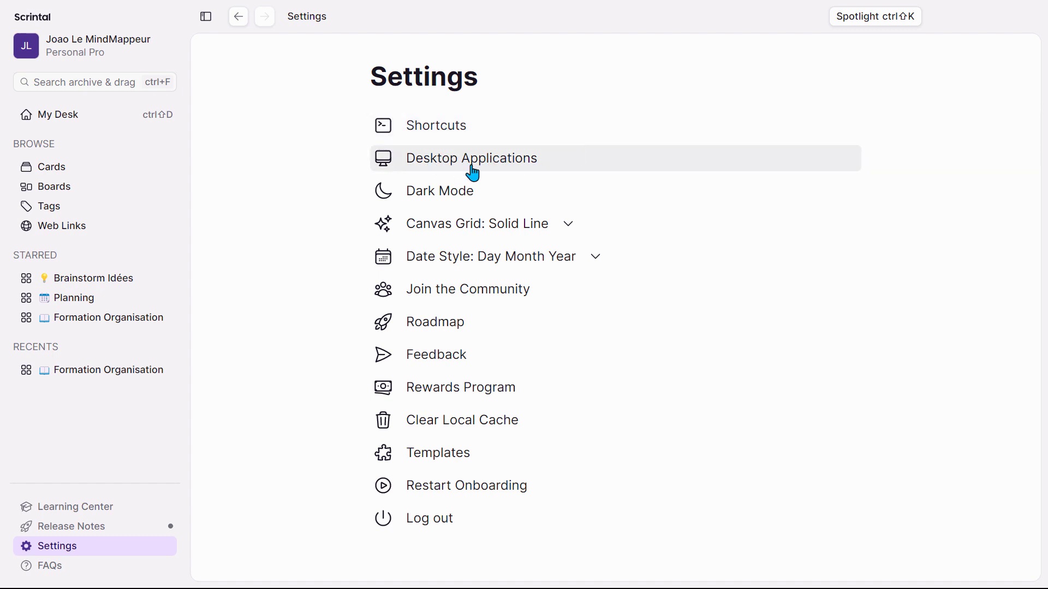
click(447, 198)
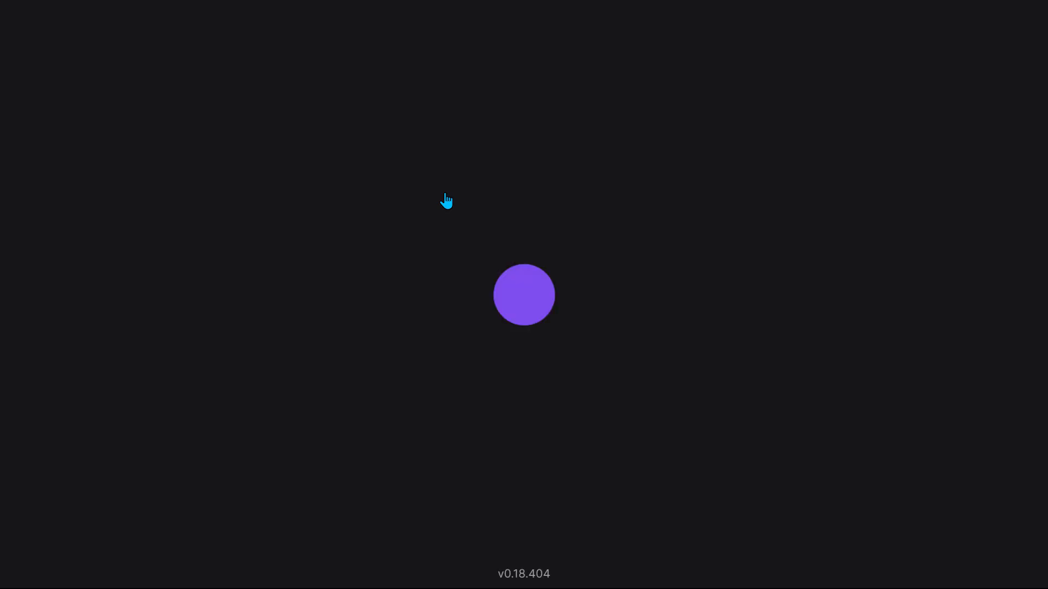
click(85, 116)
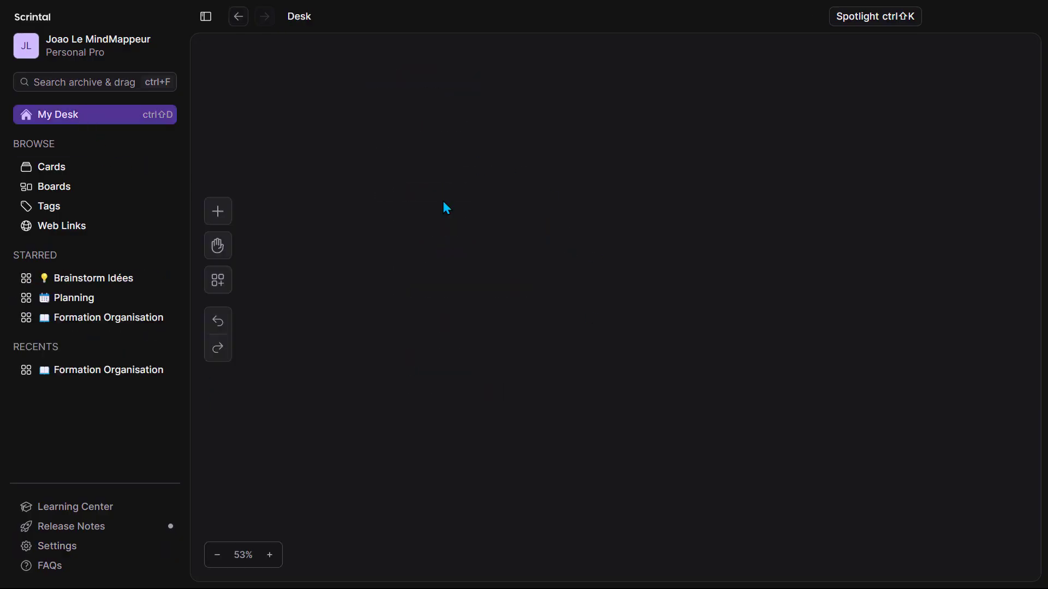
Step: Switch the interface back to light mode in the settings
click(101, 547)
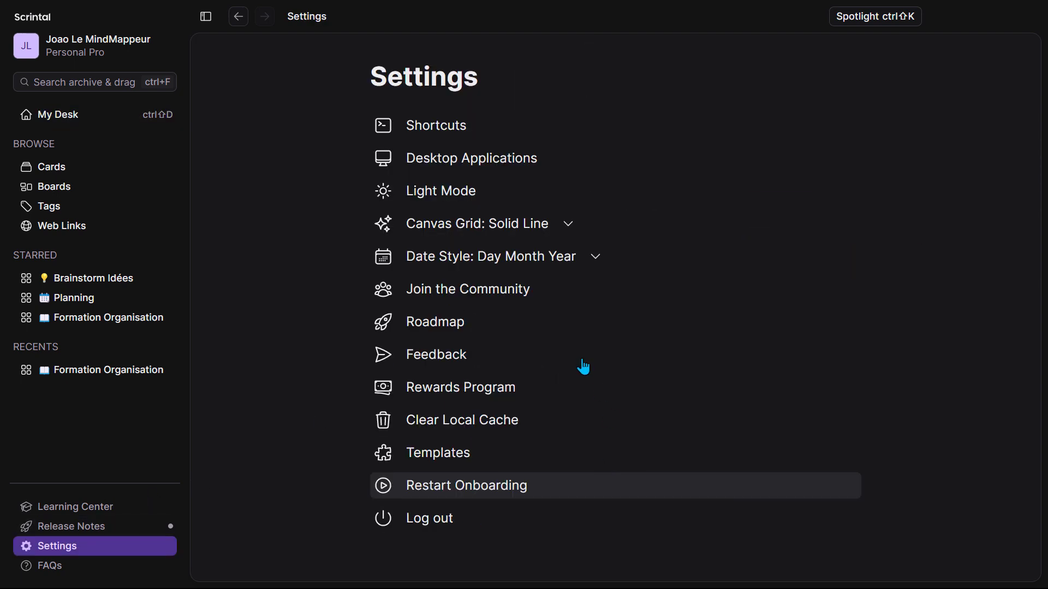
click(430, 201)
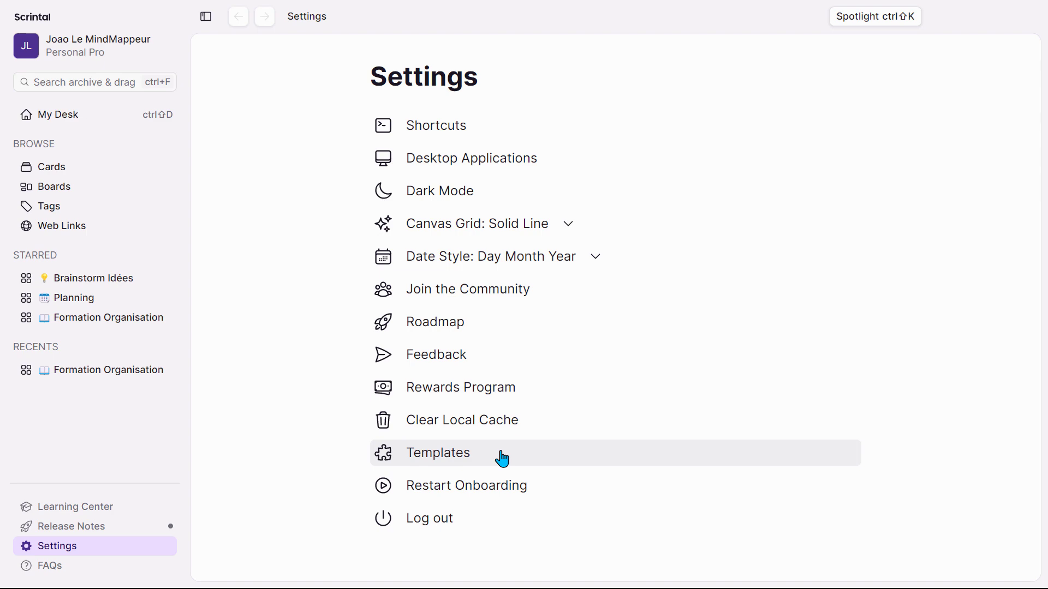
Step: View the board templates offered in the settings and close them without adding any
click(422, 463)
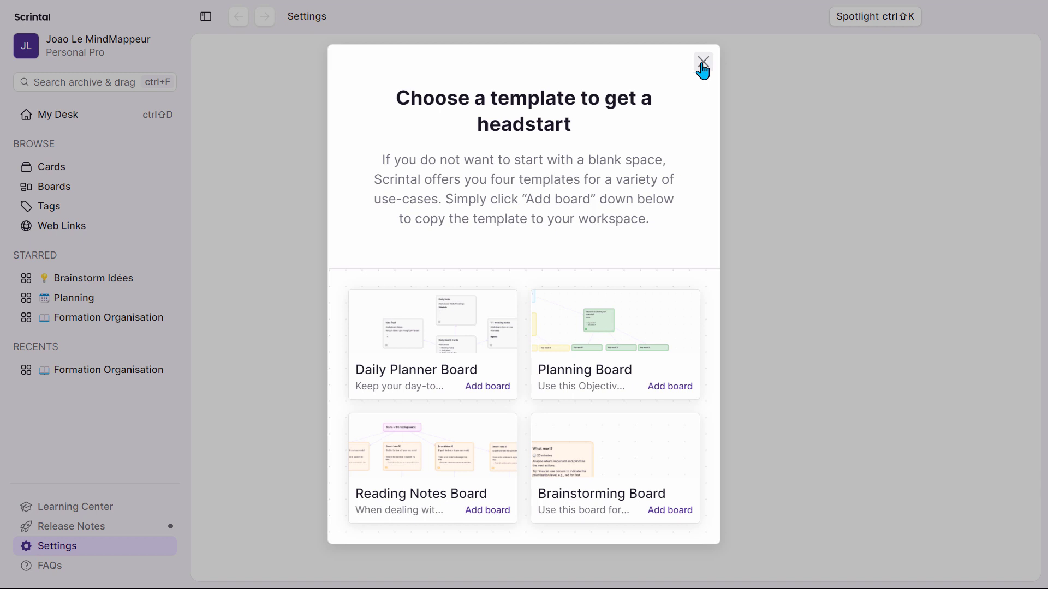
click(704, 64)
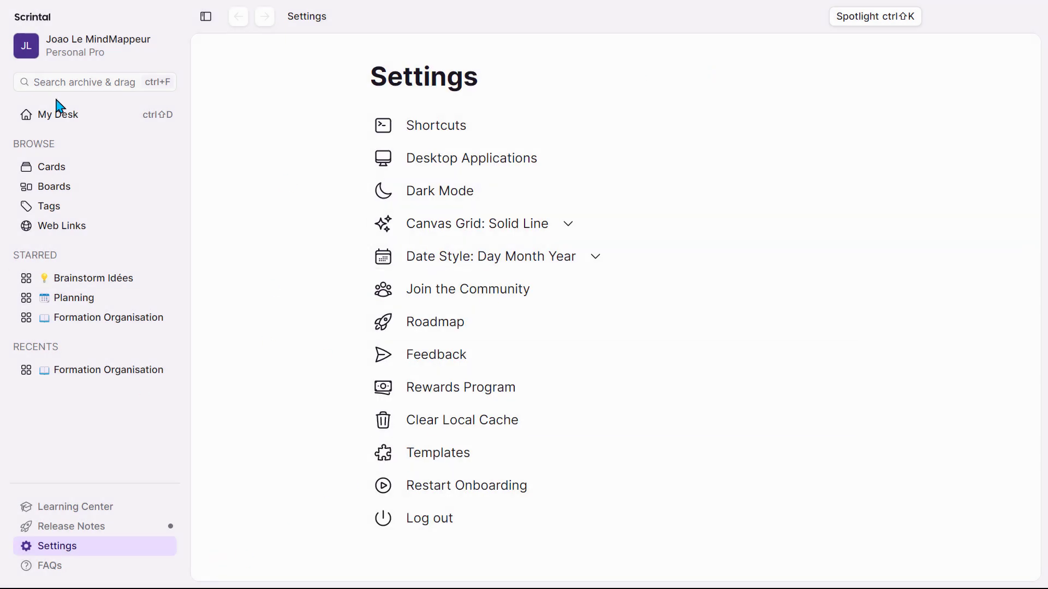
Step: Return to My Desk and hide the sidebar
click(67, 114)
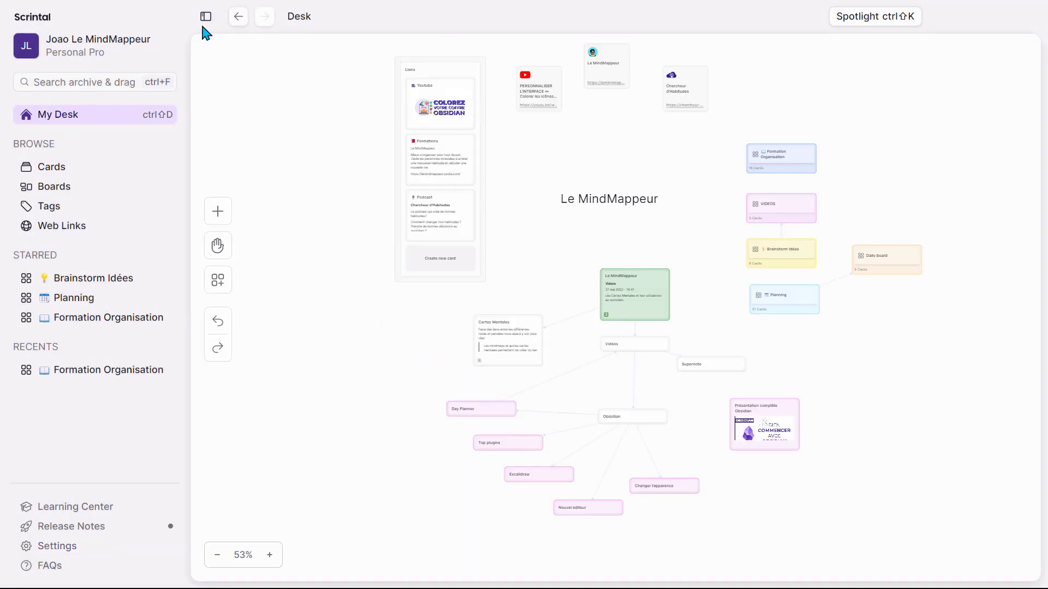
key(ctrl+backslash)
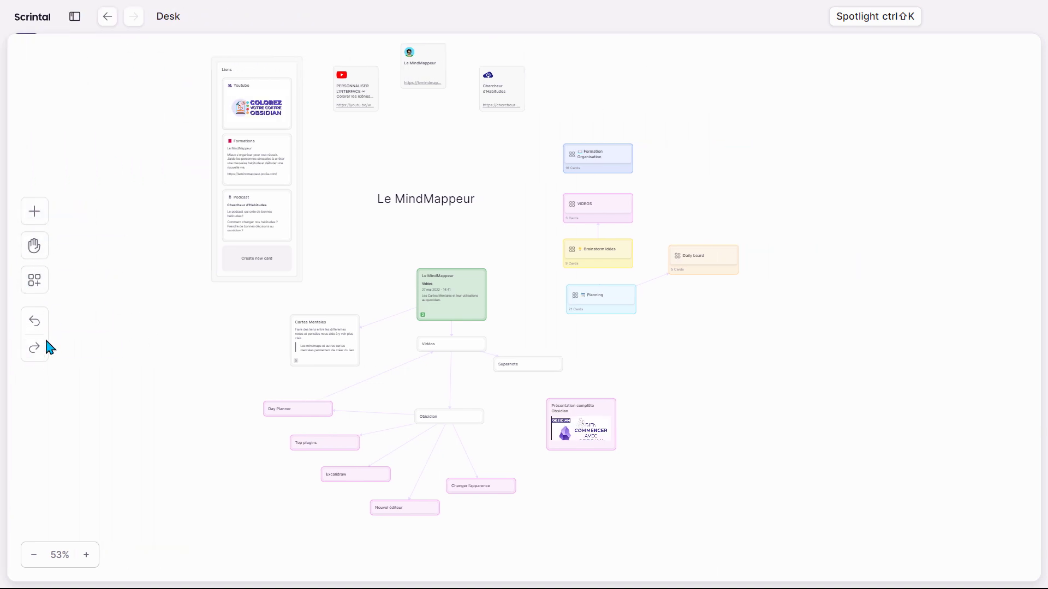
Step: Place a new card on the empty canvas below the Daily board item and open it for editing
click(34, 212)
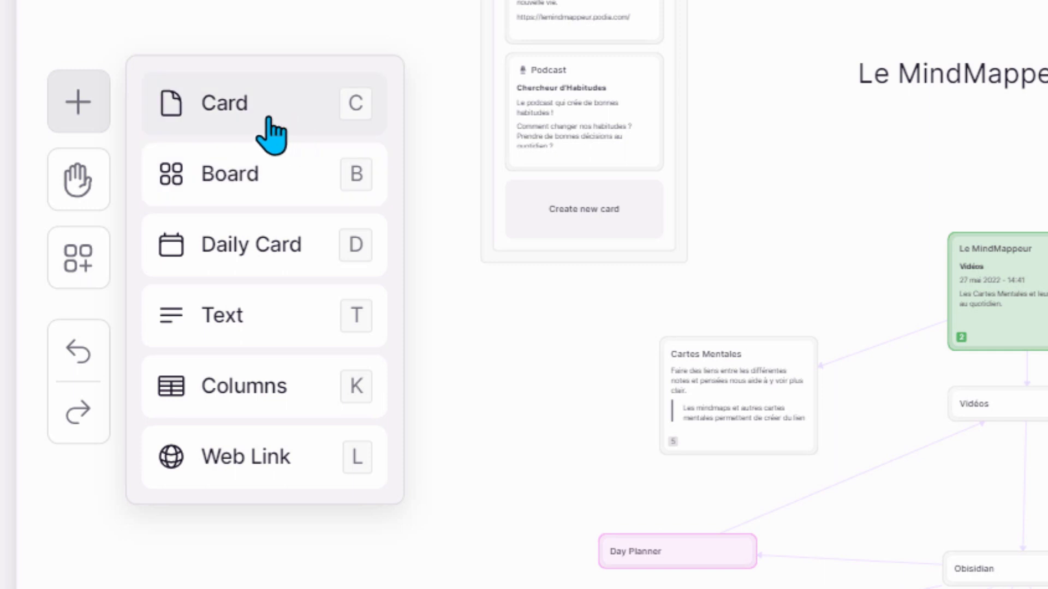
key(Escape)
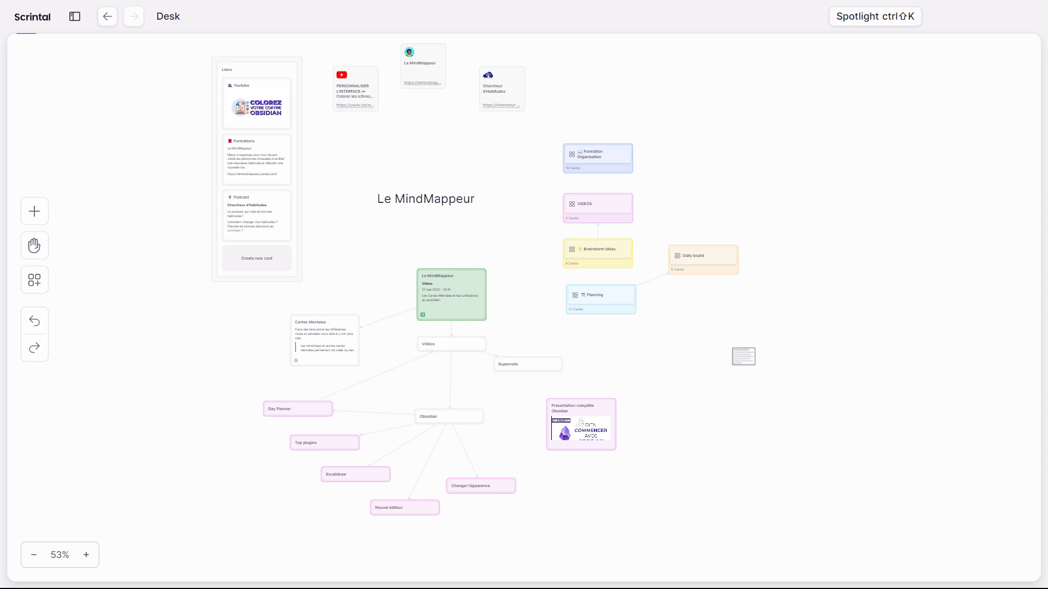
click(733, 349)
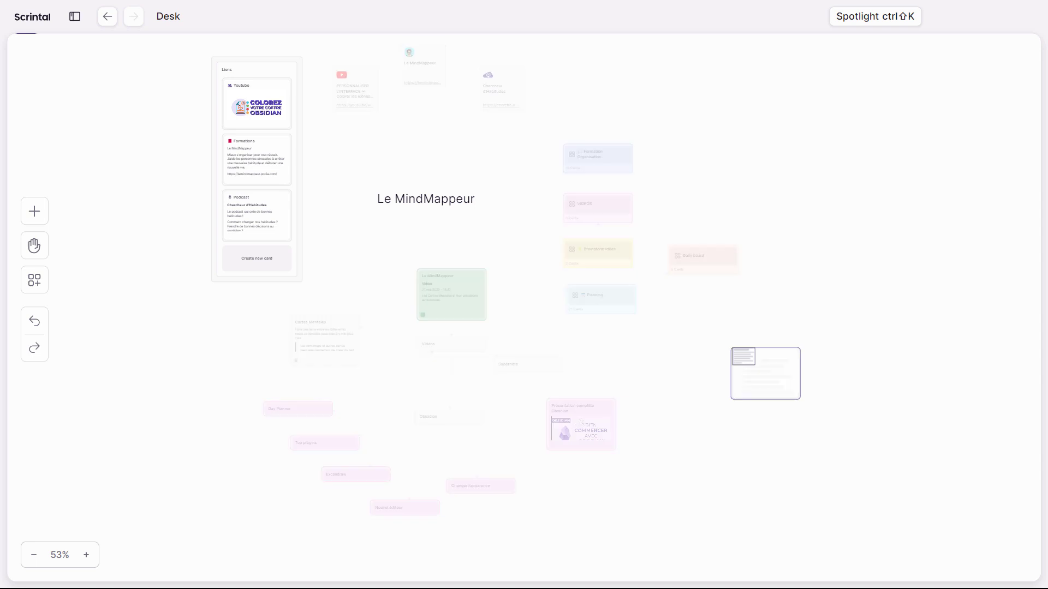
click(764, 375)
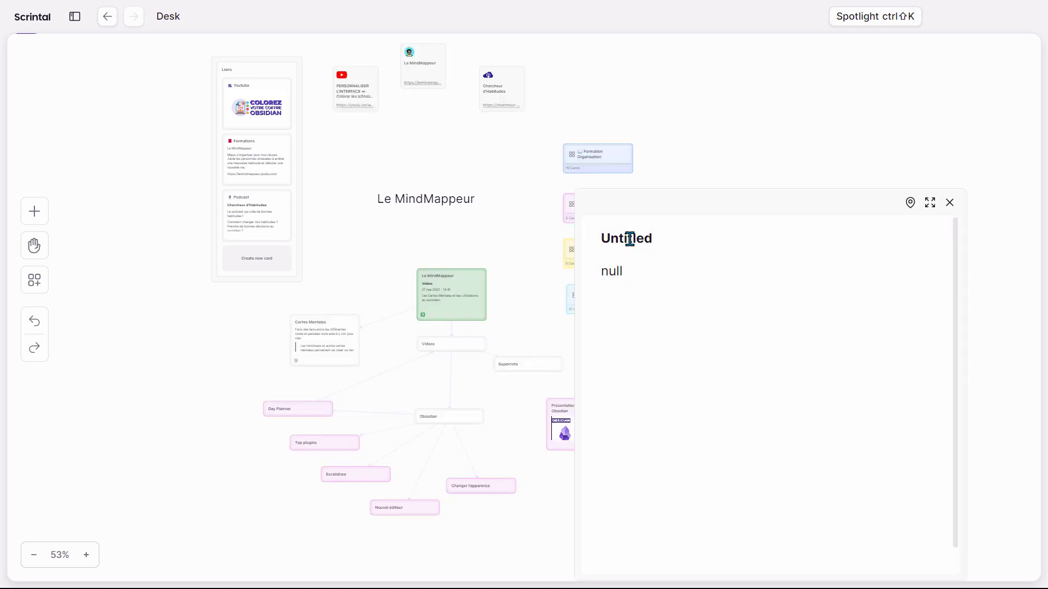
Step: Title the new card "Test carte" and close its editor
click(629, 238)
text(Test carte)
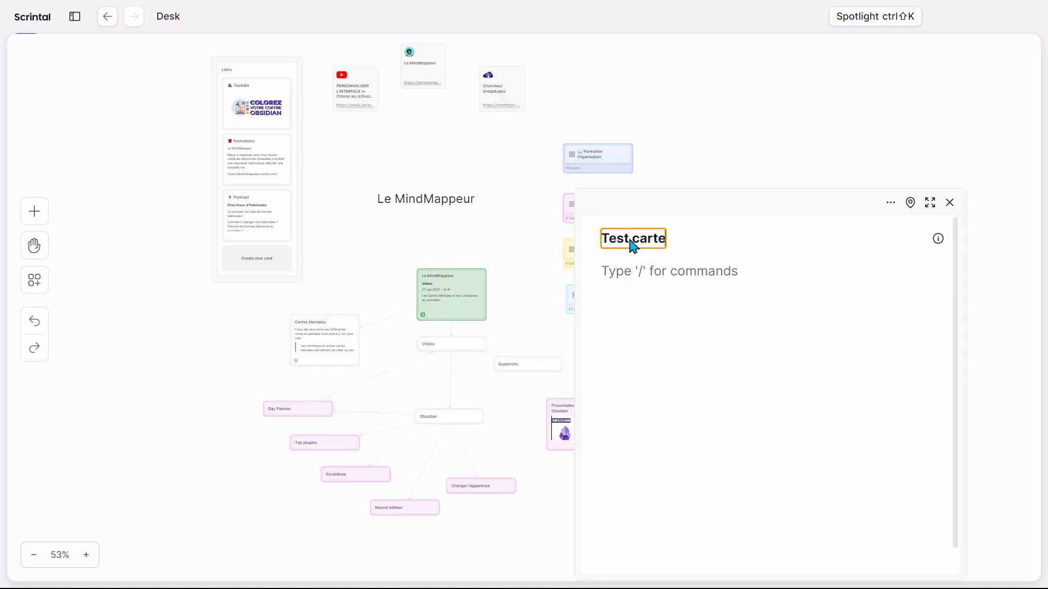
key(Return)
drag(863, 213, 885, 117)
click(994, 110)
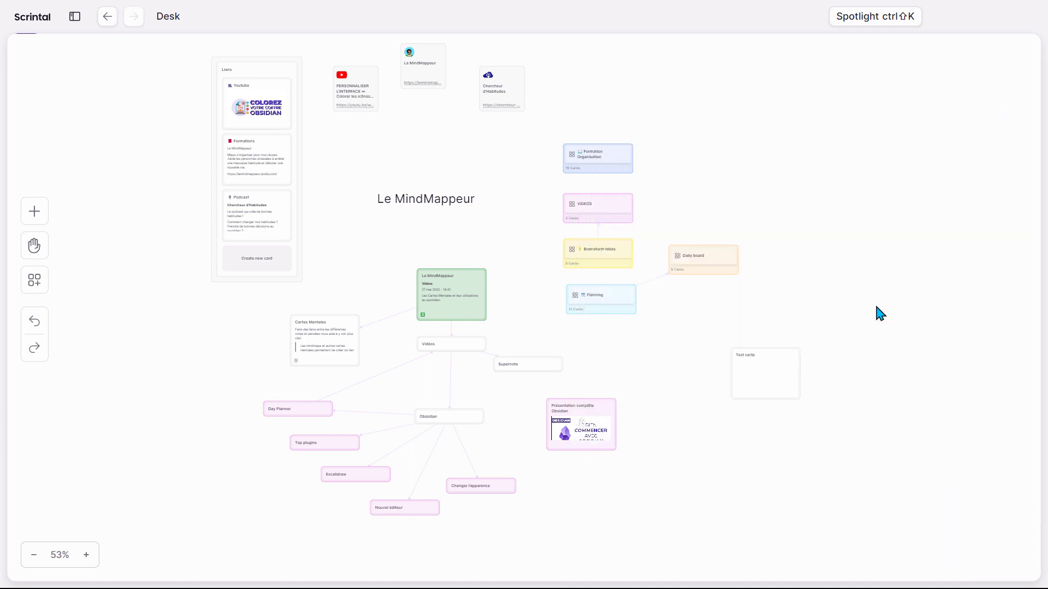
Step: Try to place a daily card dated 07 August 2023 on the empty canvas near the Daily board item, closing its editor
click(33, 213)
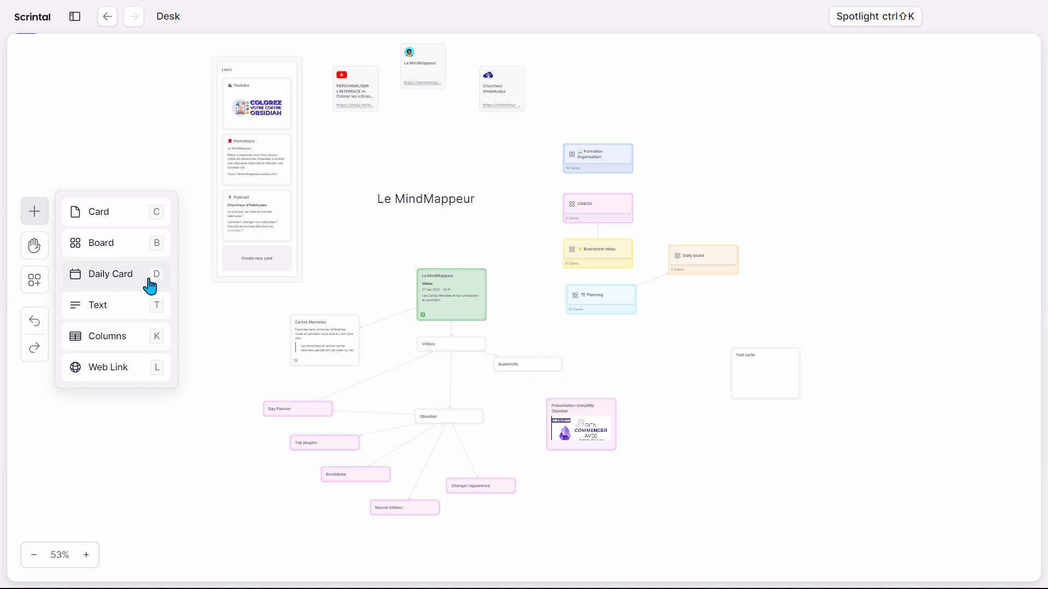
click(119, 288)
drag(89, 277, 812, 282)
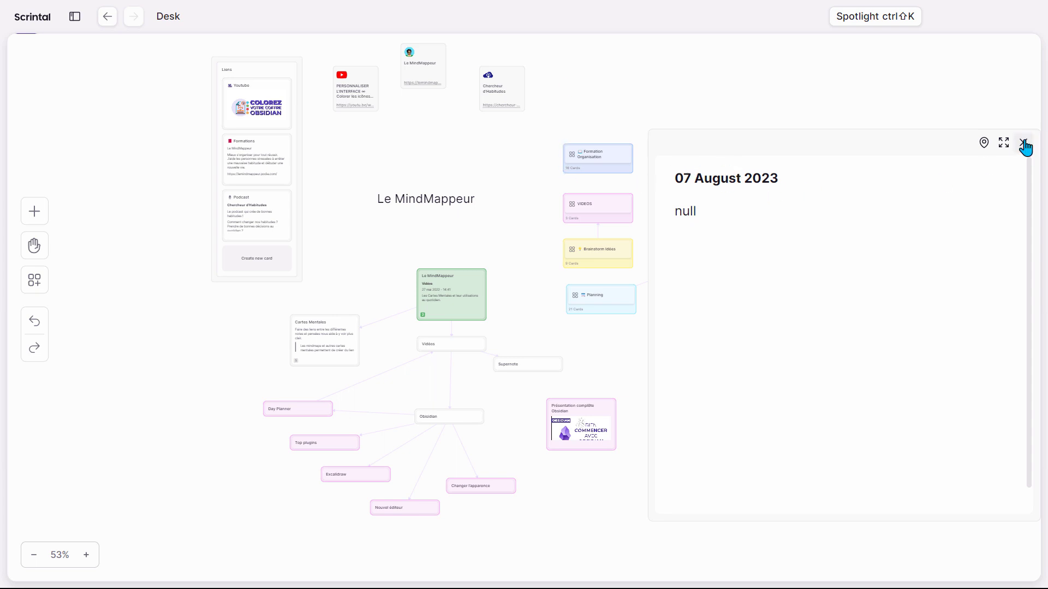
click(1024, 142)
click(837, 292)
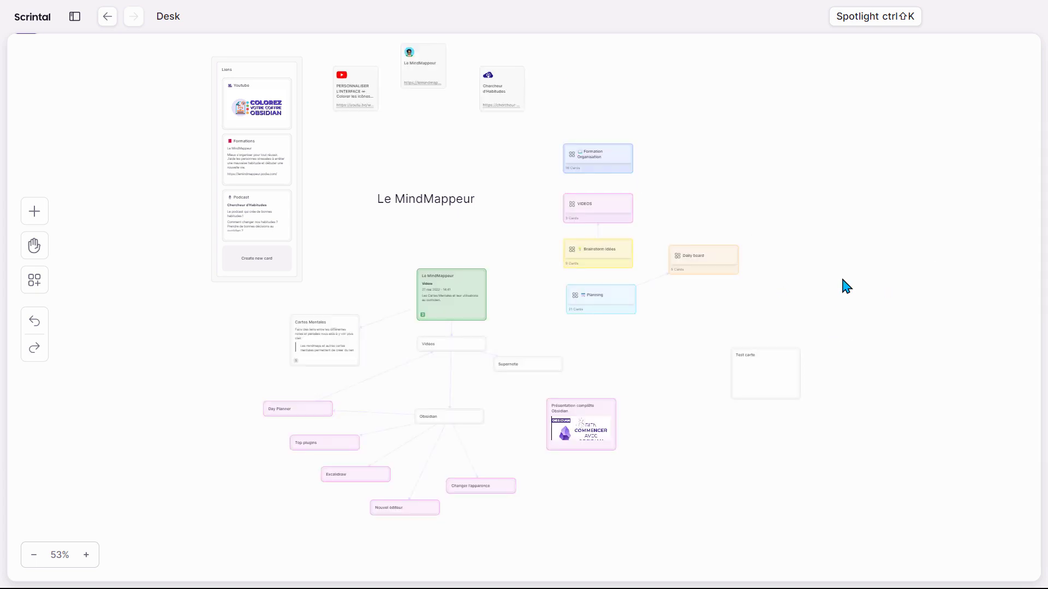
click(44, 212)
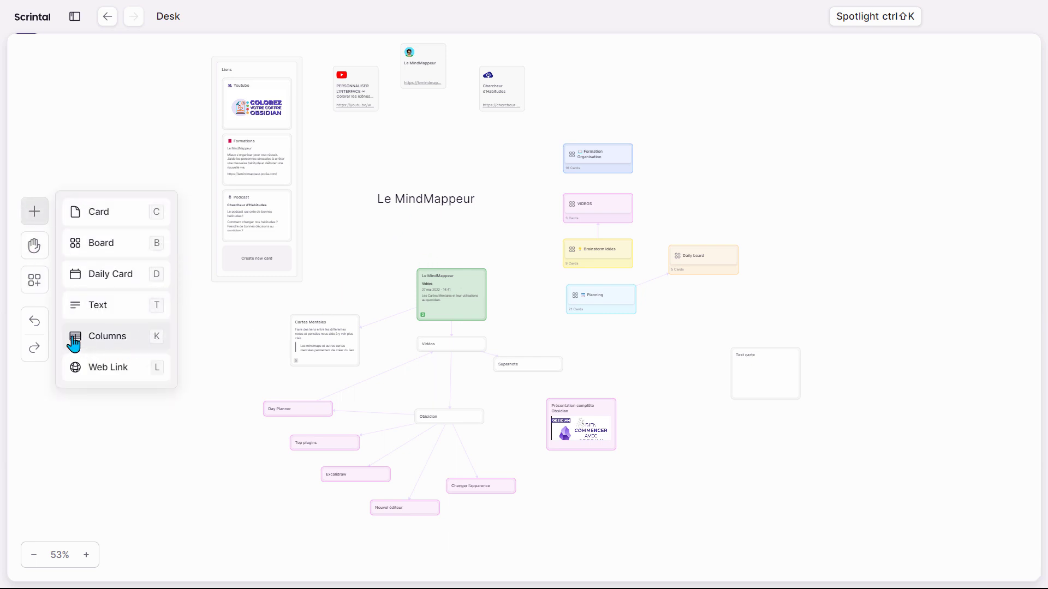
click(342, 194)
Step: Move the Liens column block further left on the desk, away from the web link cards
scroll(270, 164, up, 3)
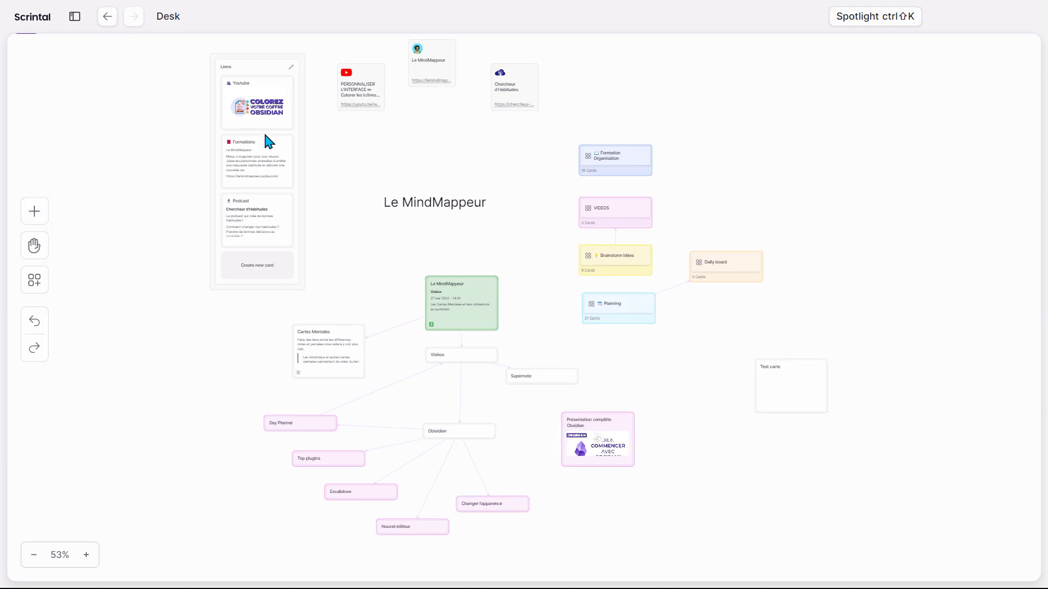
key(h)
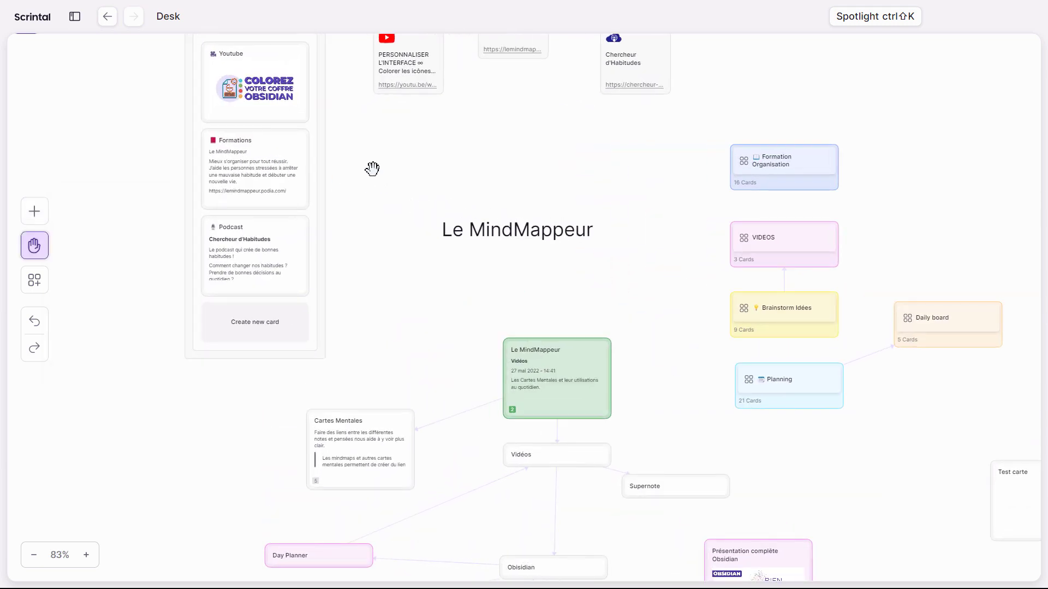
drag(372, 169, 406, 277)
key(Escape)
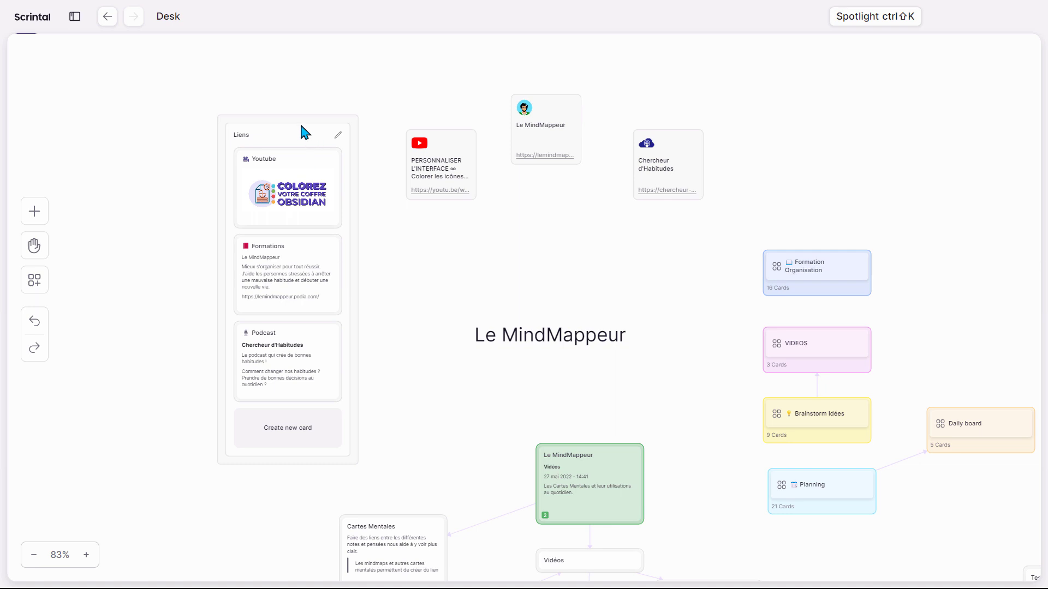
drag(295, 123, 159, 120)
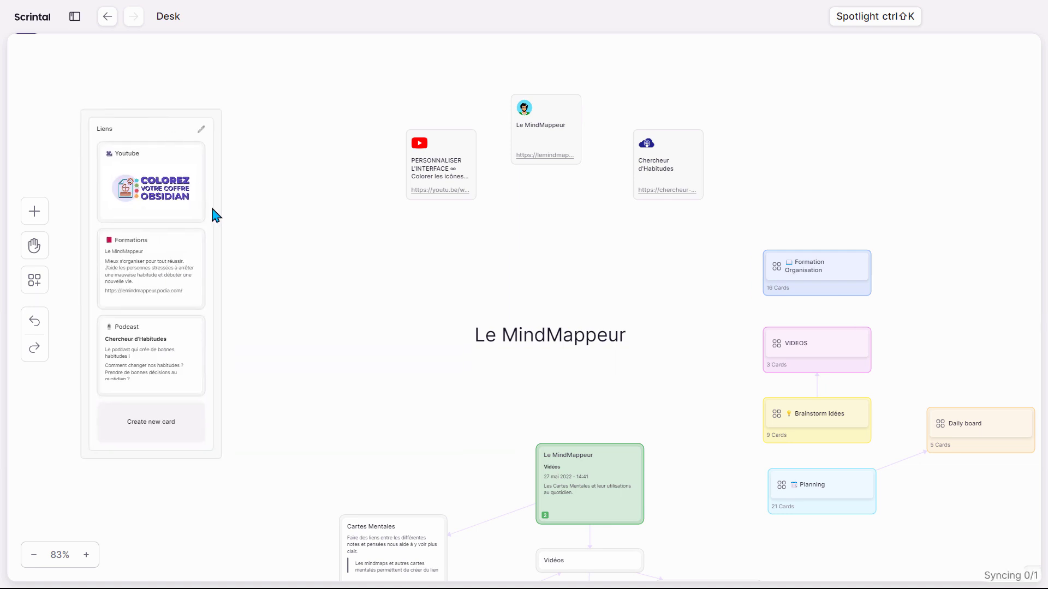
Step: Add a second column beside Liens and move the Podcast card into it
click(155, 113)
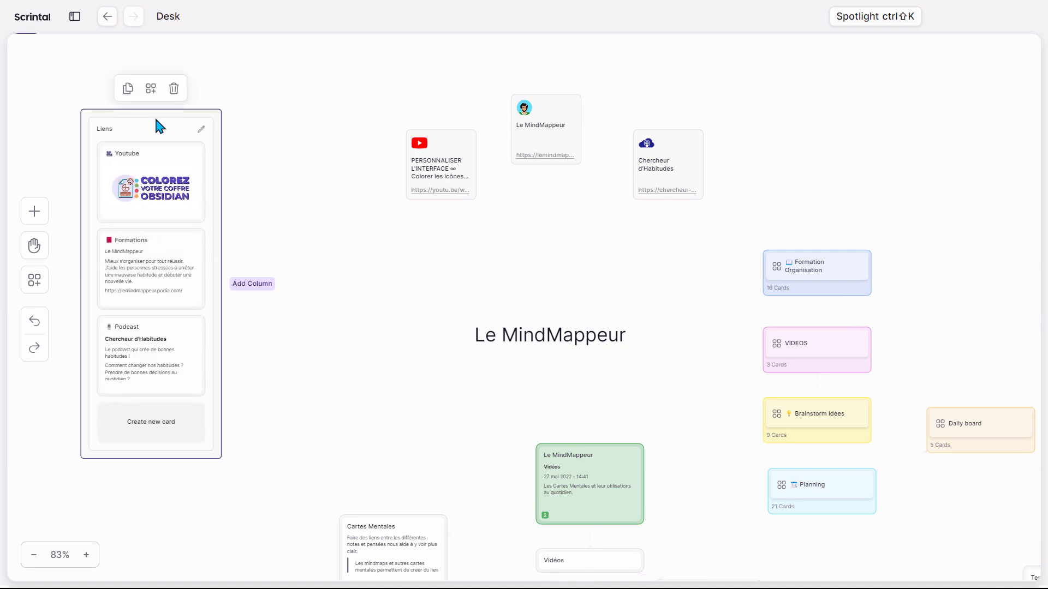
click(259, 285)
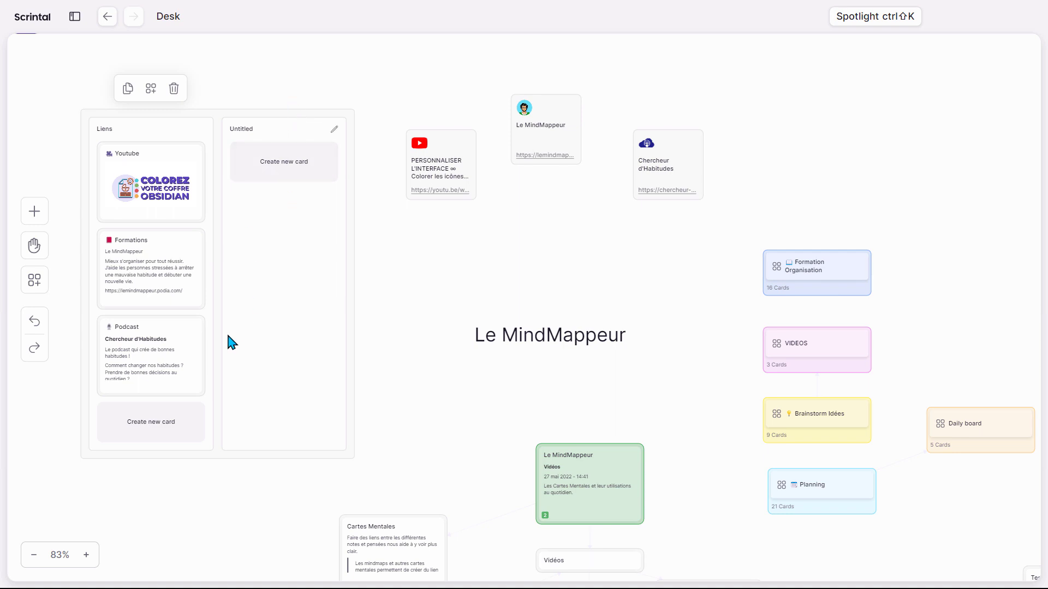
drag(164, 339, 285, 165)
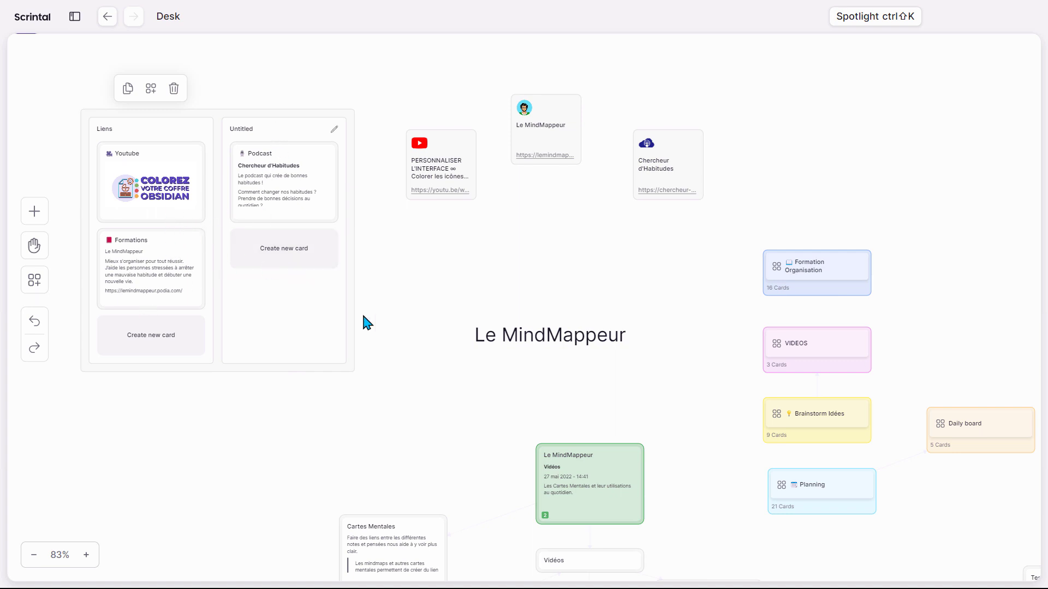
Step: Deselect the two-column block and move it slightly lower on the desk
click(460, 293)
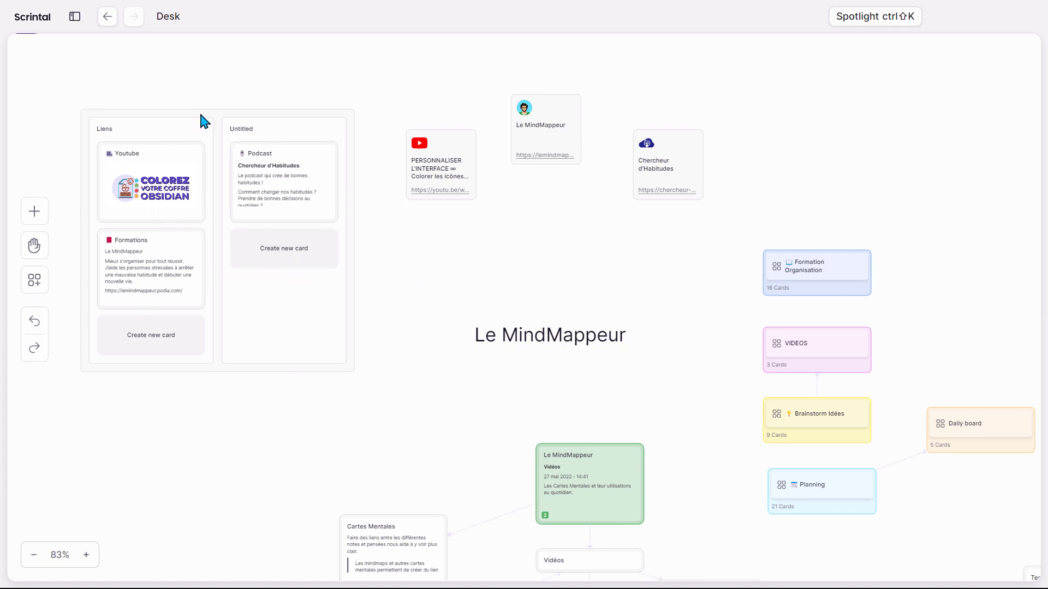
drag(202, 118, 225, 204)
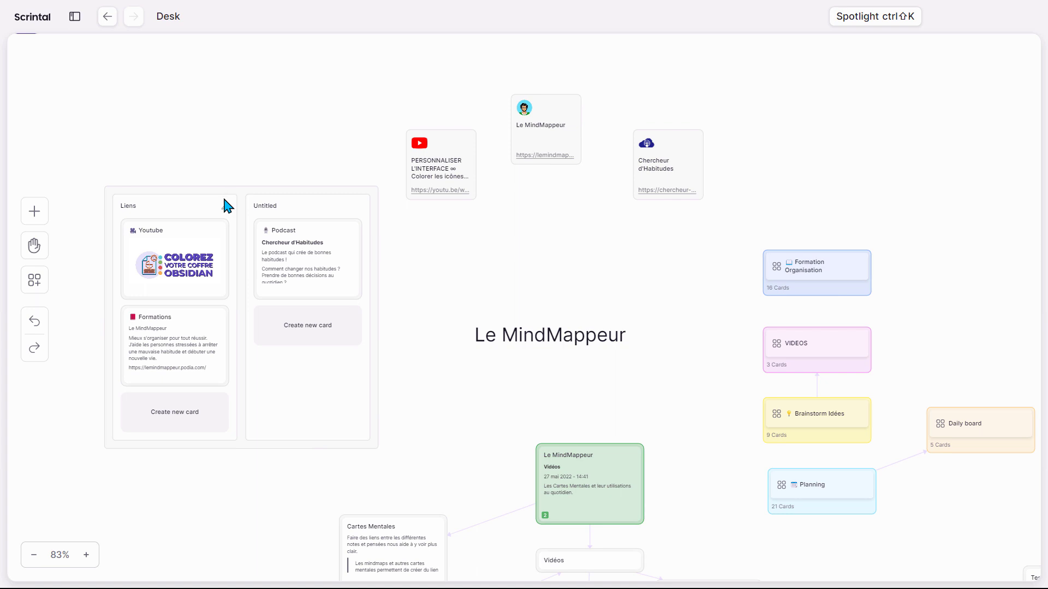
click(34, 211)
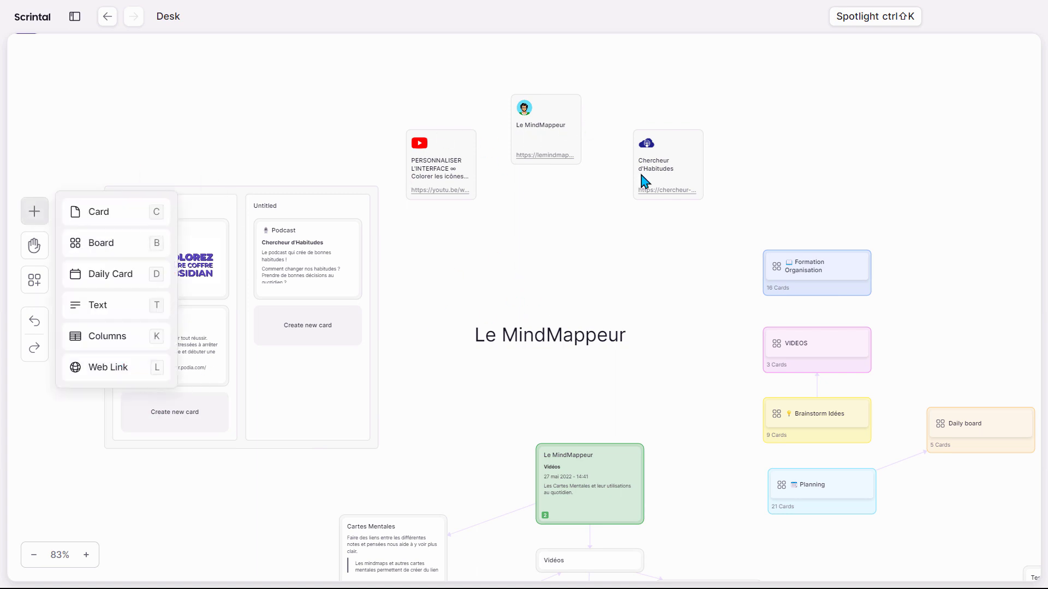
click(437, 290)
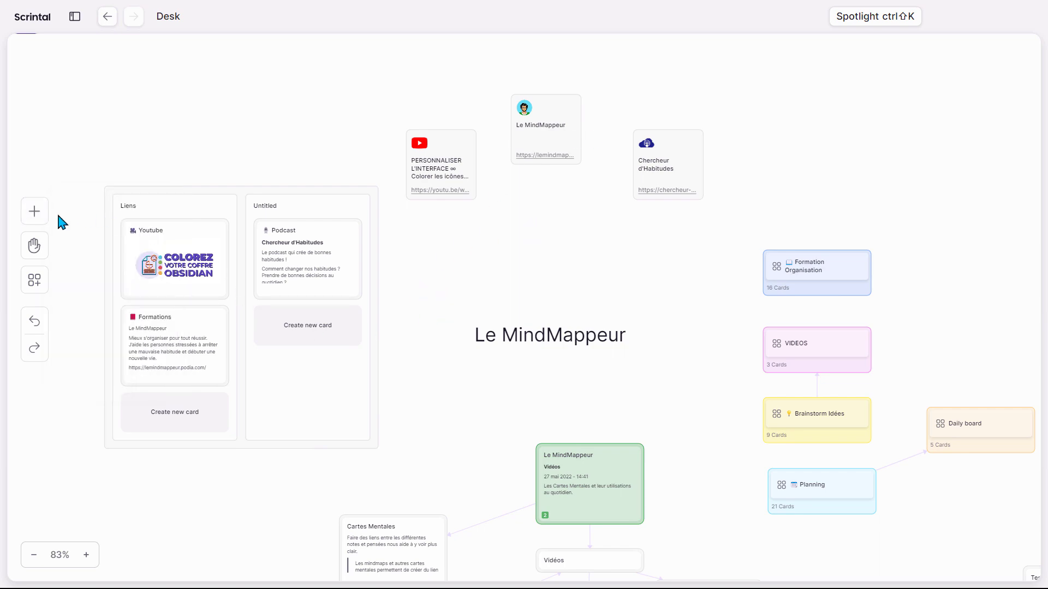
click(34, 247)
drag(526, 304, 457, 269)
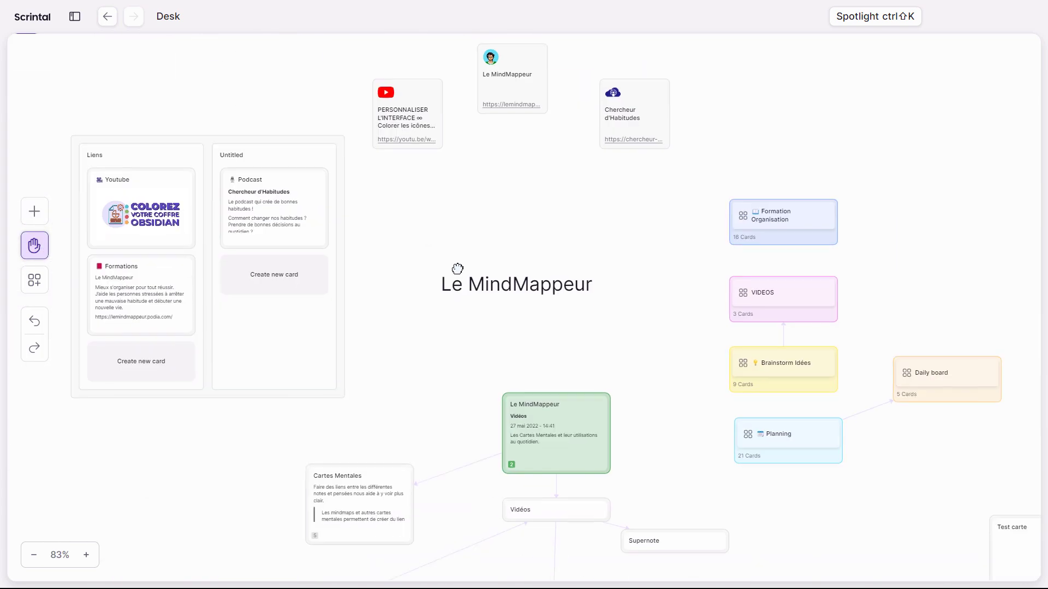
click(34, 247)
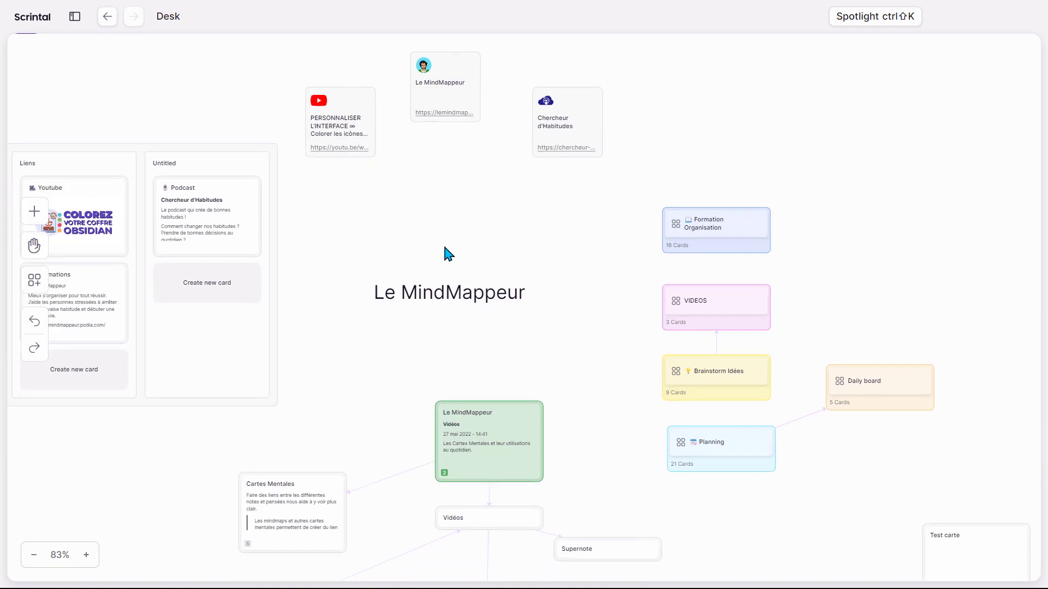
key(m)
drag(443, 242, 504, 253)
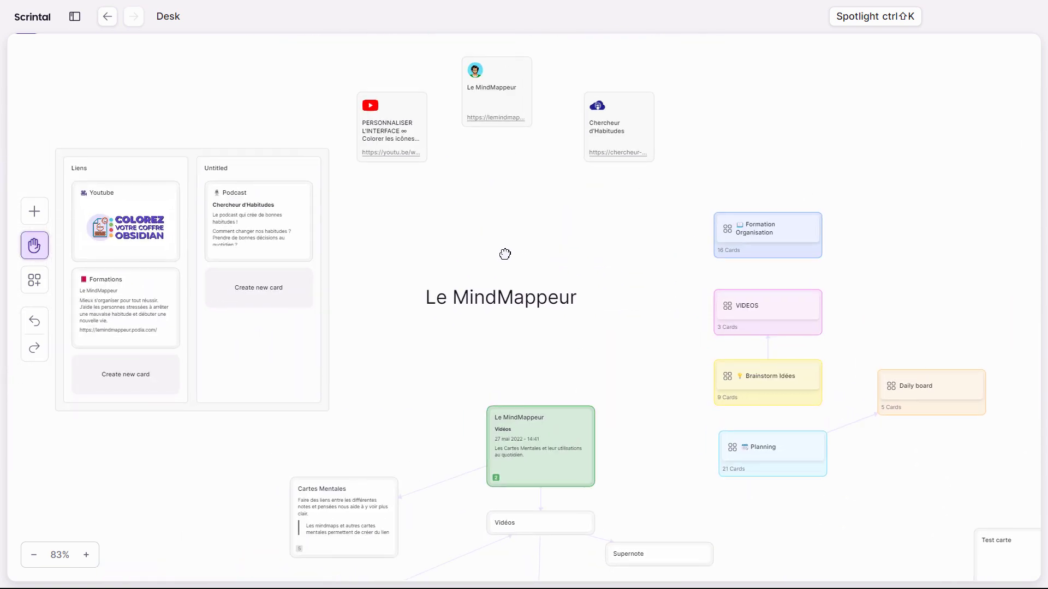
key(m)
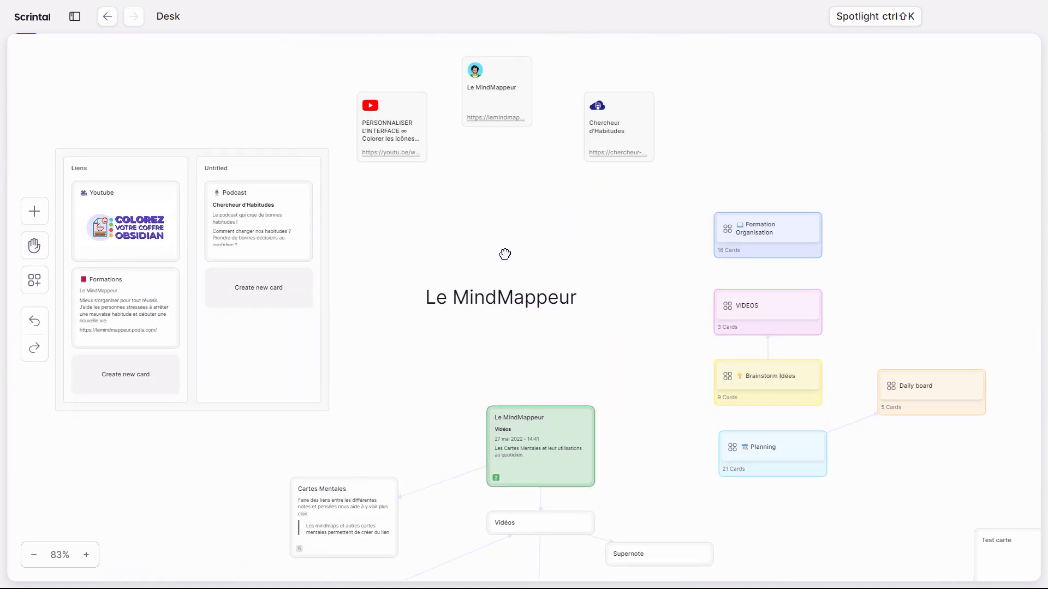
Step: Create a new board named "New board" and check its entry in the sidebar before hiding the sidebar again
click(34, 283)
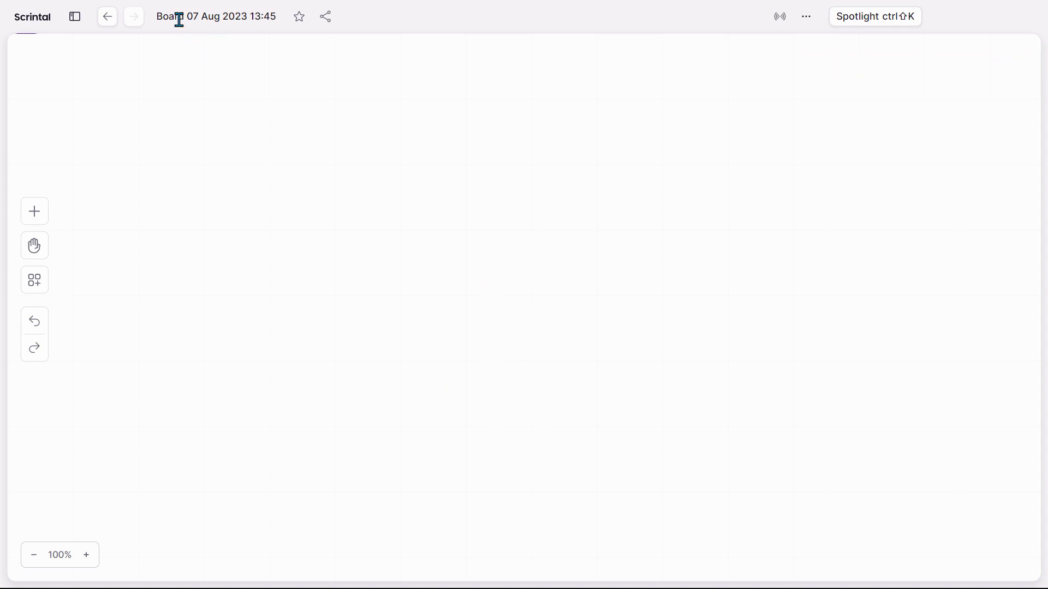
click(197, 16)
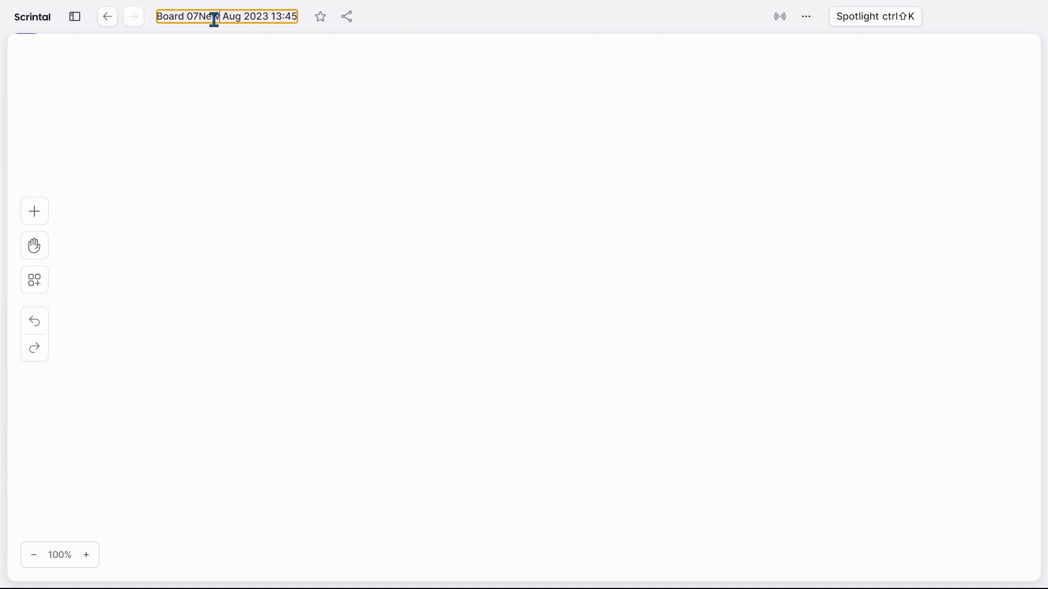
key(ctrl+a)
text(New board)
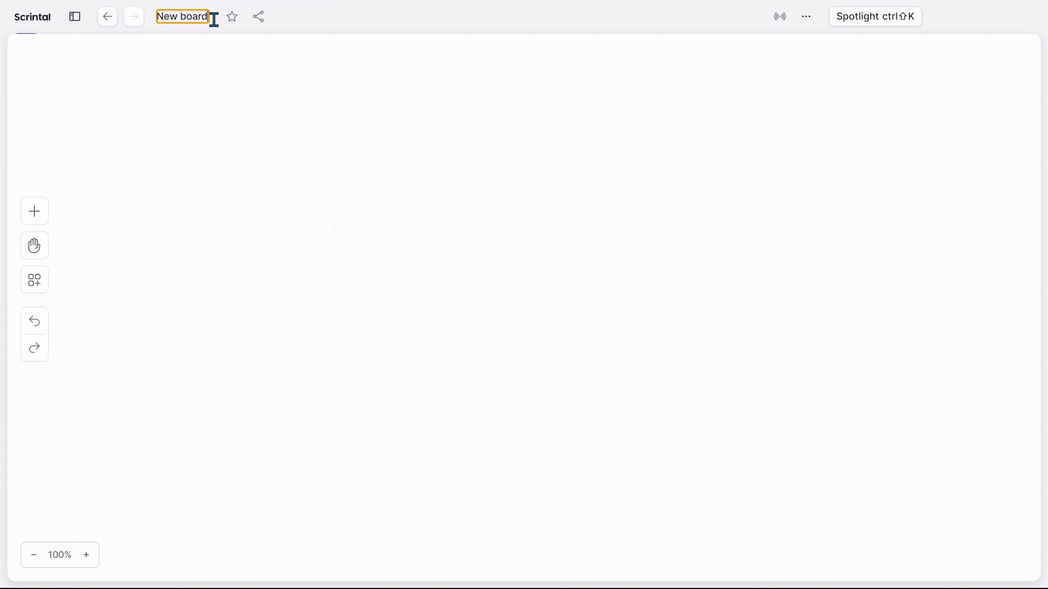
key(Return)
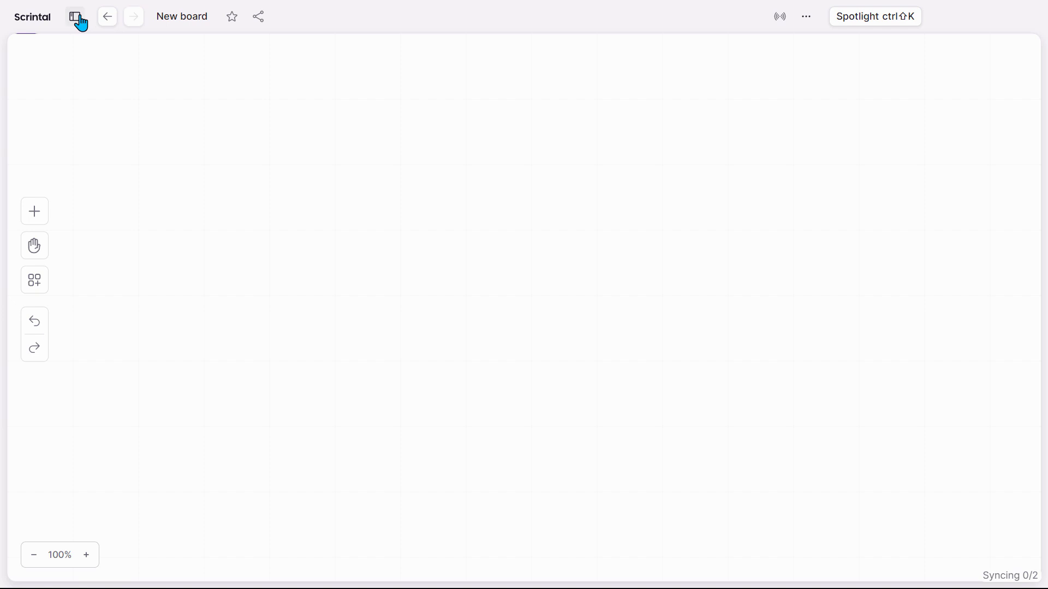
click(80, 19)
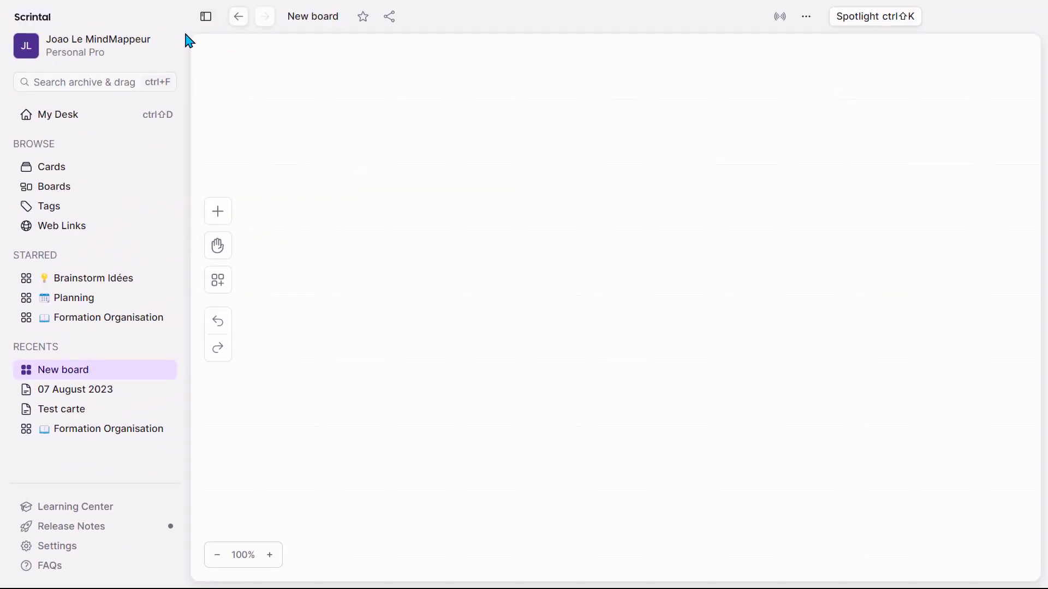
click(206, 16)
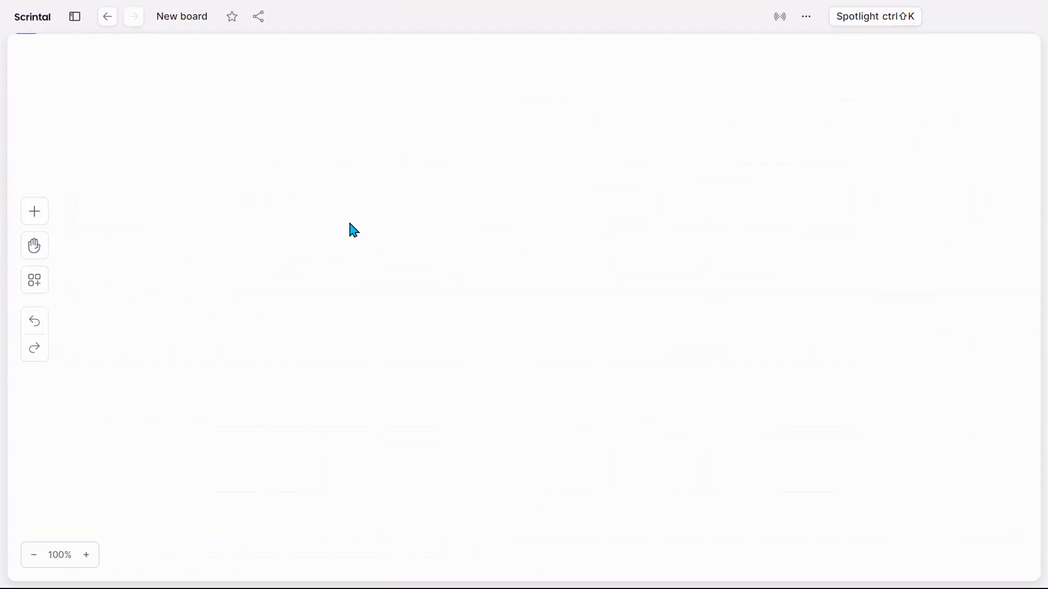
Step: Place an empty card and an untitled columns block on the new board
double_click(359, 236)
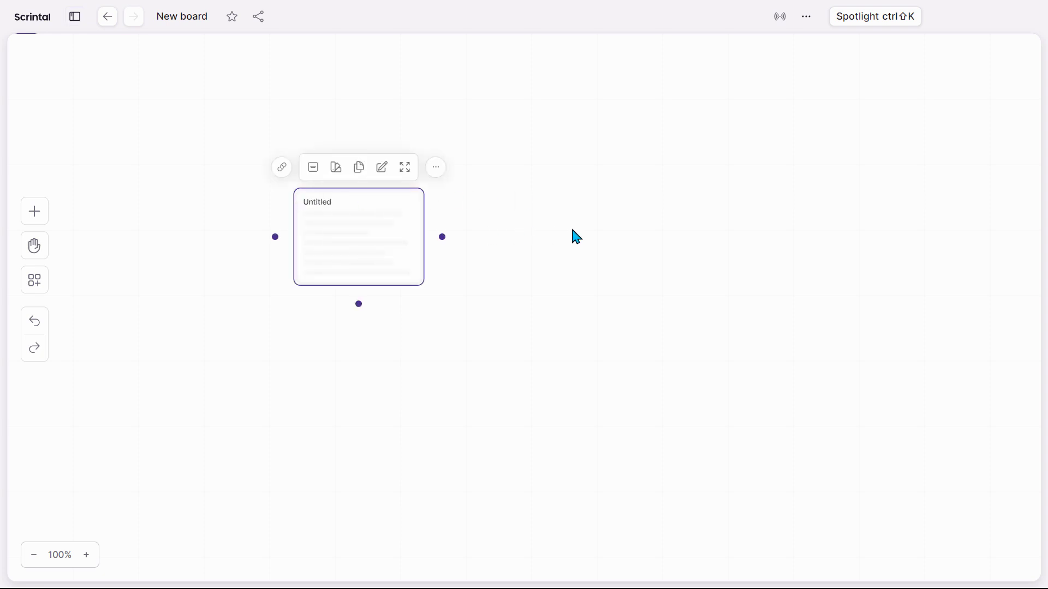
click(679, 222)
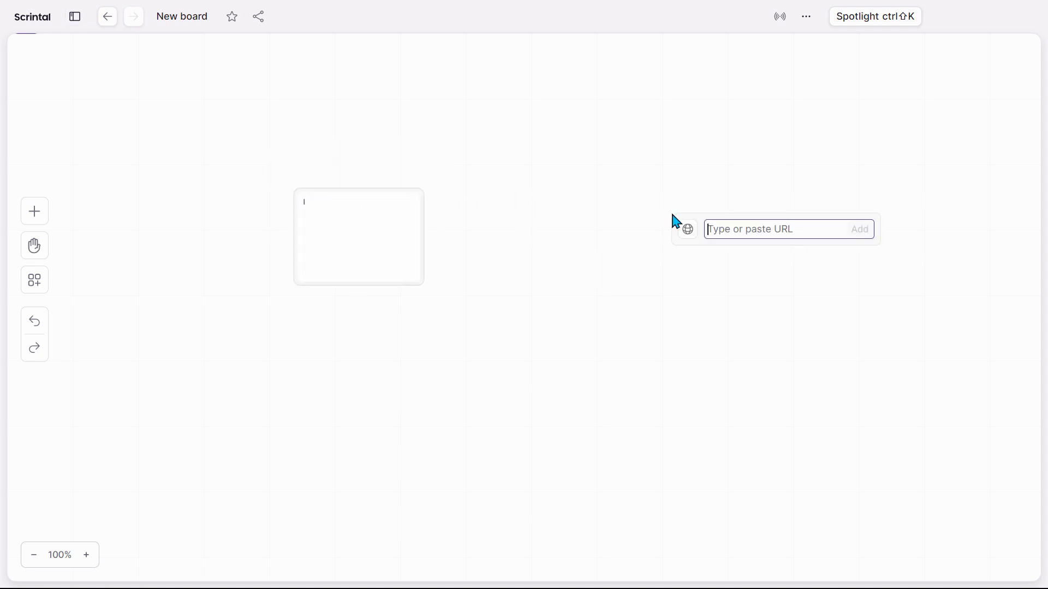
click(521, 233)
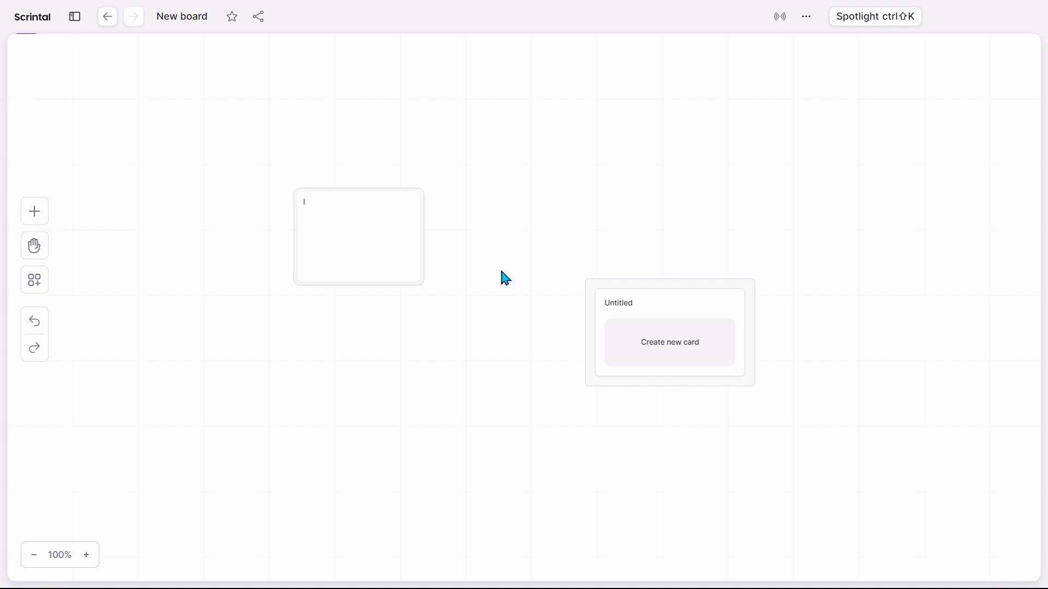
click(26, 216)
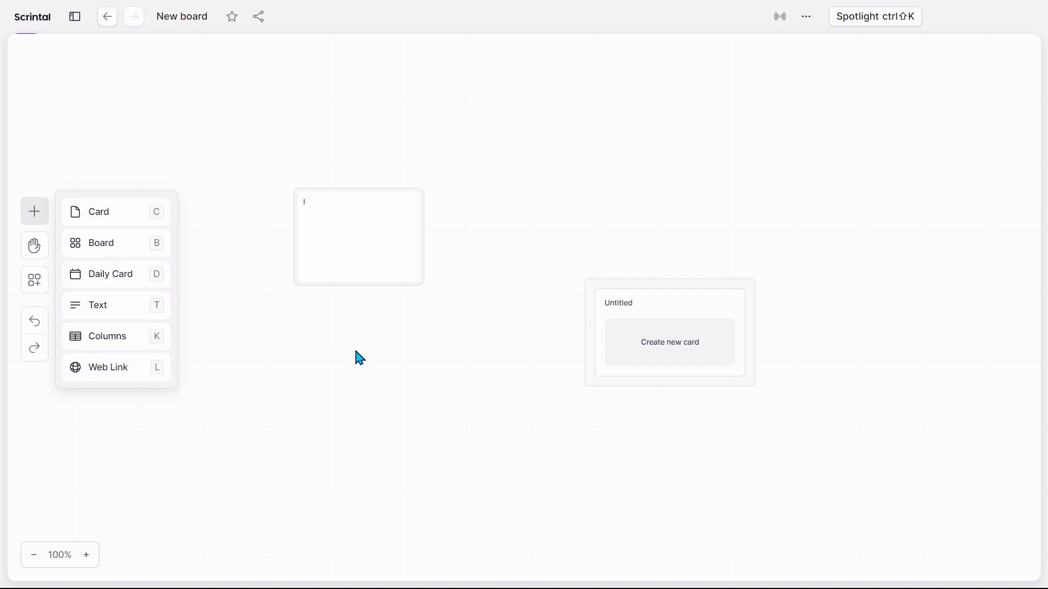
click(442, 331)
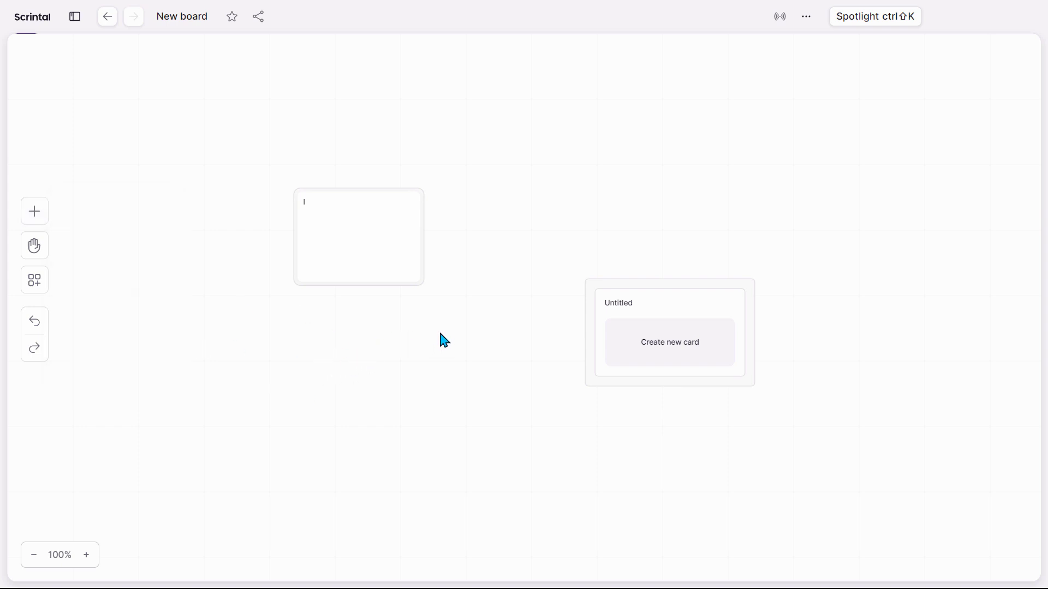
Step: Return to the desk and open the "Test carte" card for editing
click(105, 20)
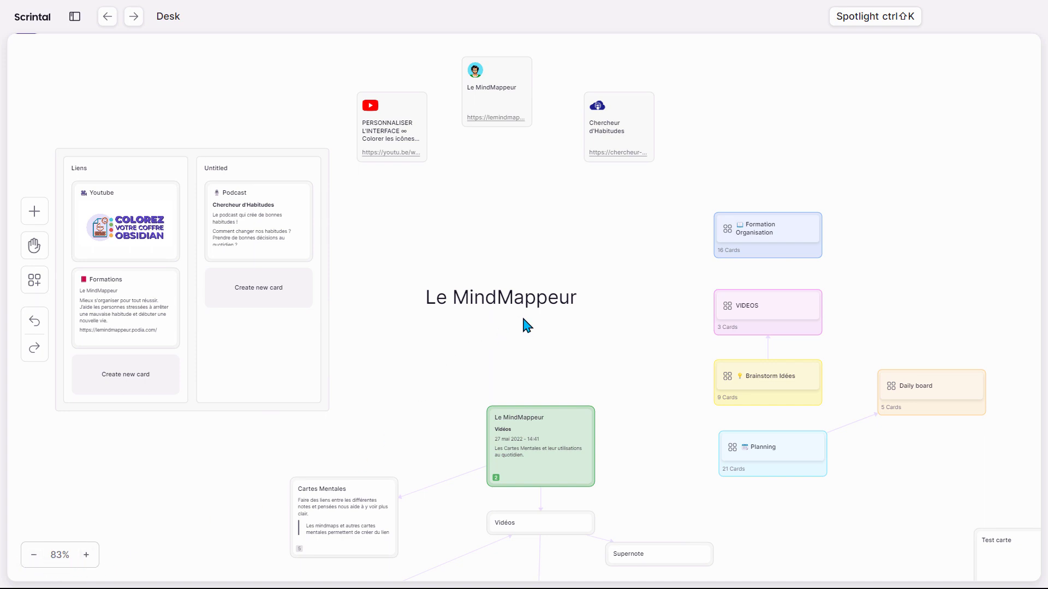
scroll(523, 325, down, 2)
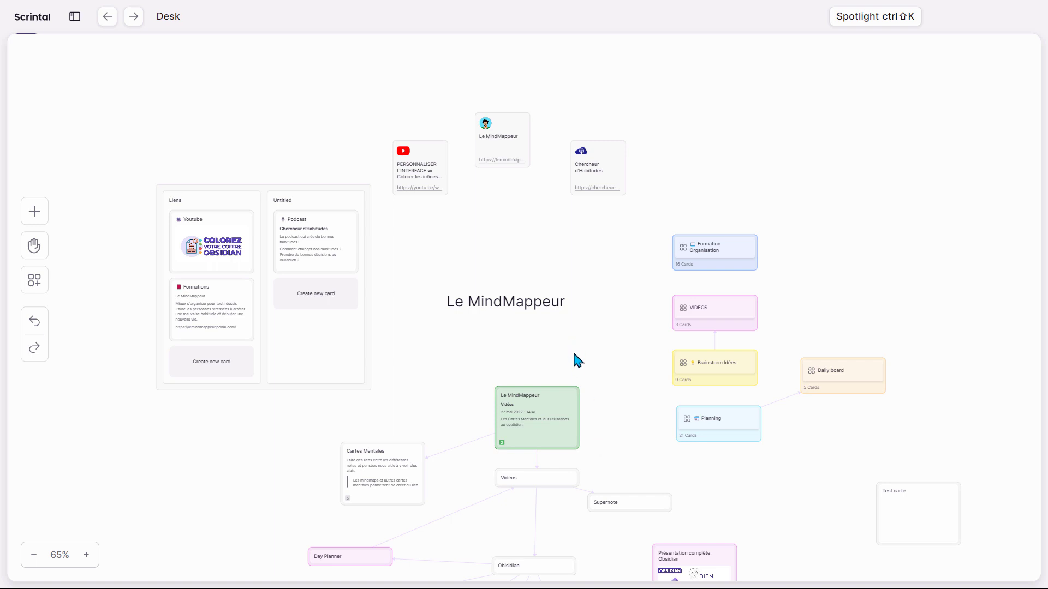
key(h)
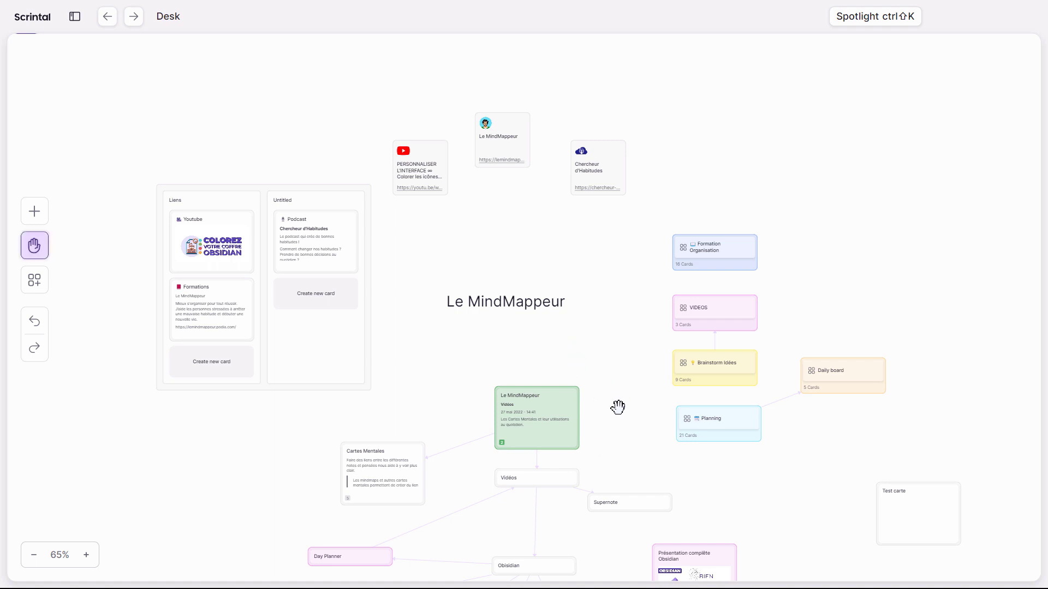
drag(618, 404, 499, 242)
key(Escape)
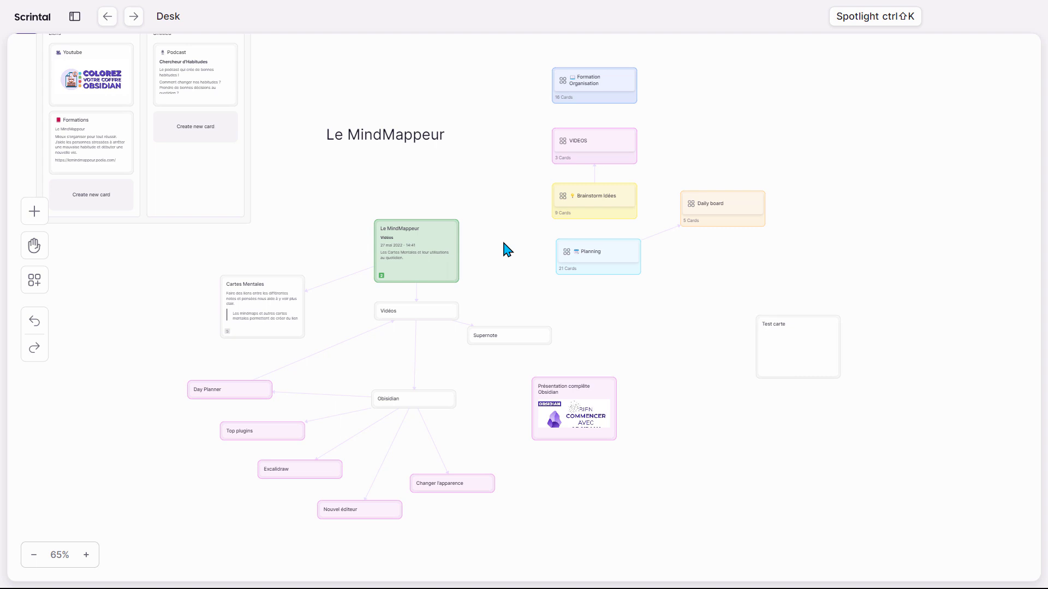
click(780, 352)
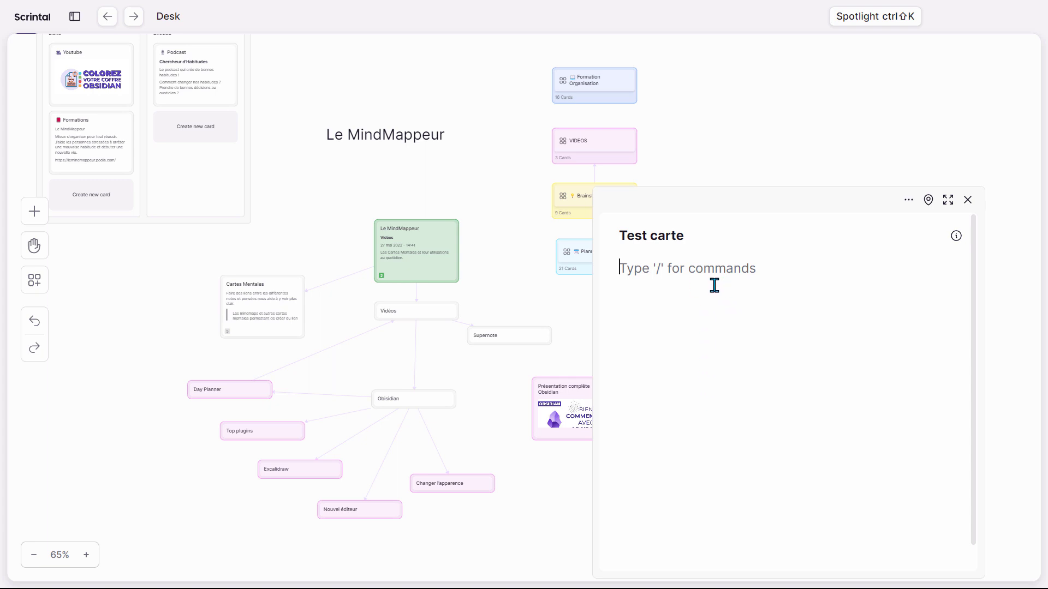
Step: Reposition the "Test carte" card's editor, change the card's color to orange and close it
drag(755, 201, 726, 131)
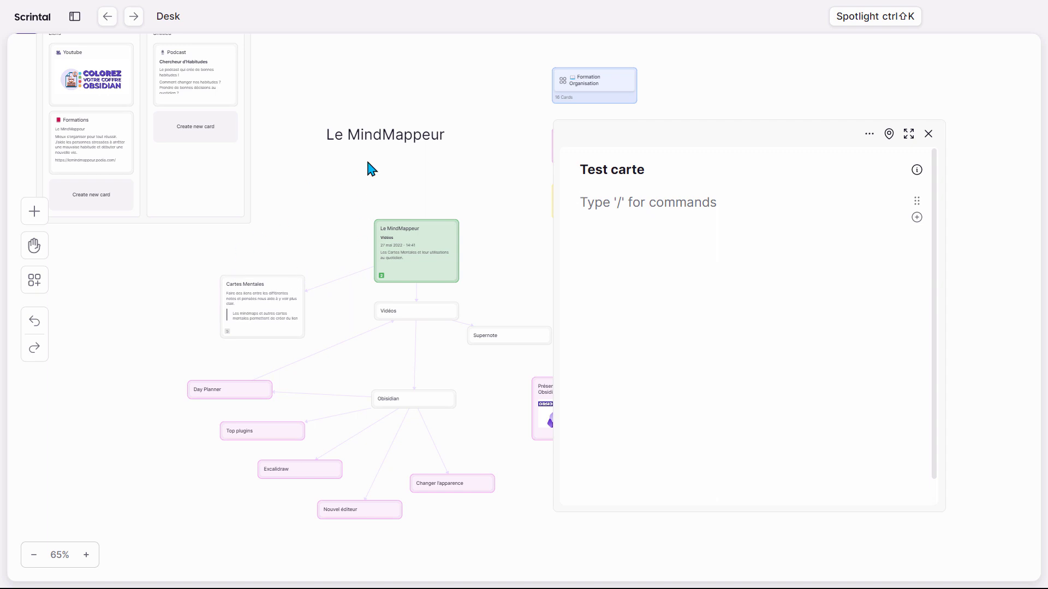
click(869, 133)
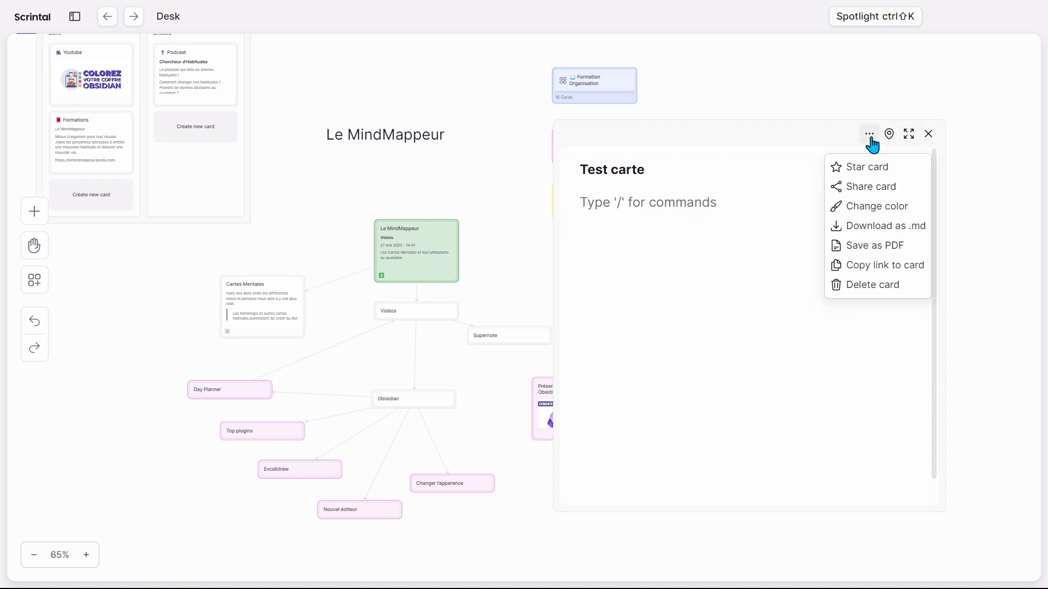
click(900, 211)
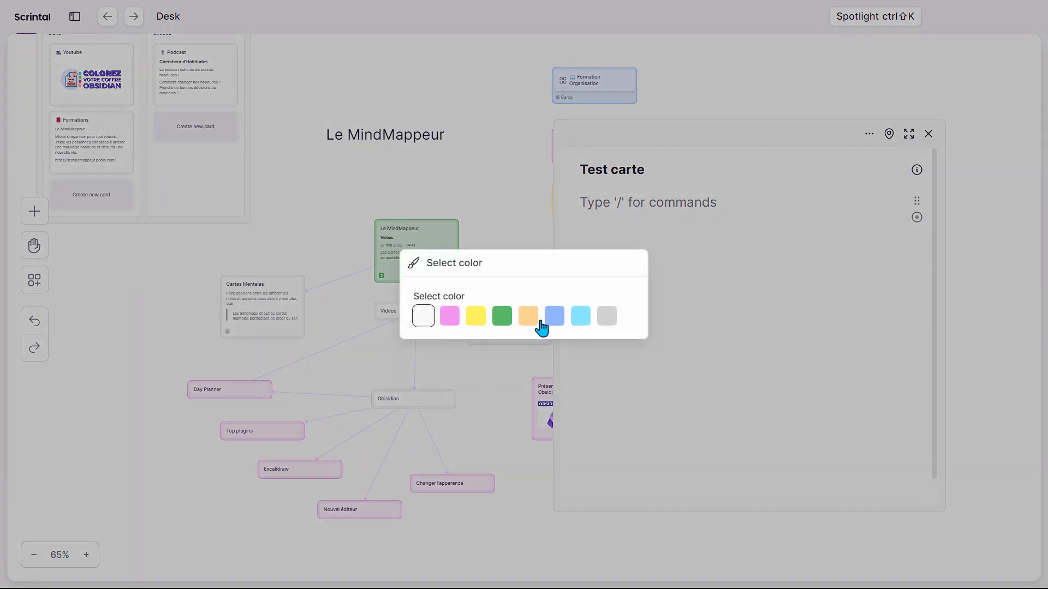
click(530, 320)
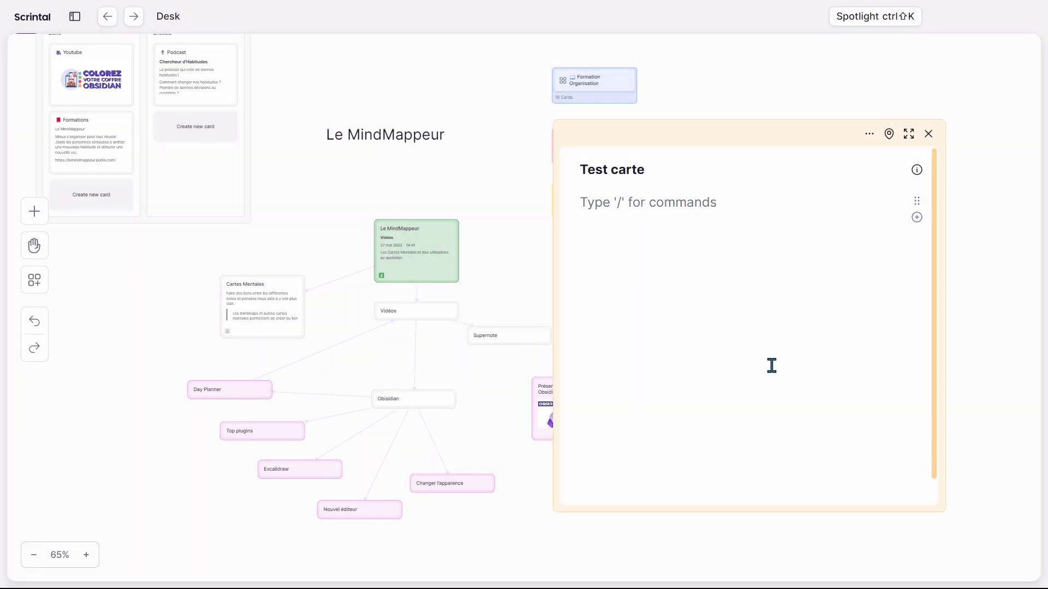
click(929, 134)
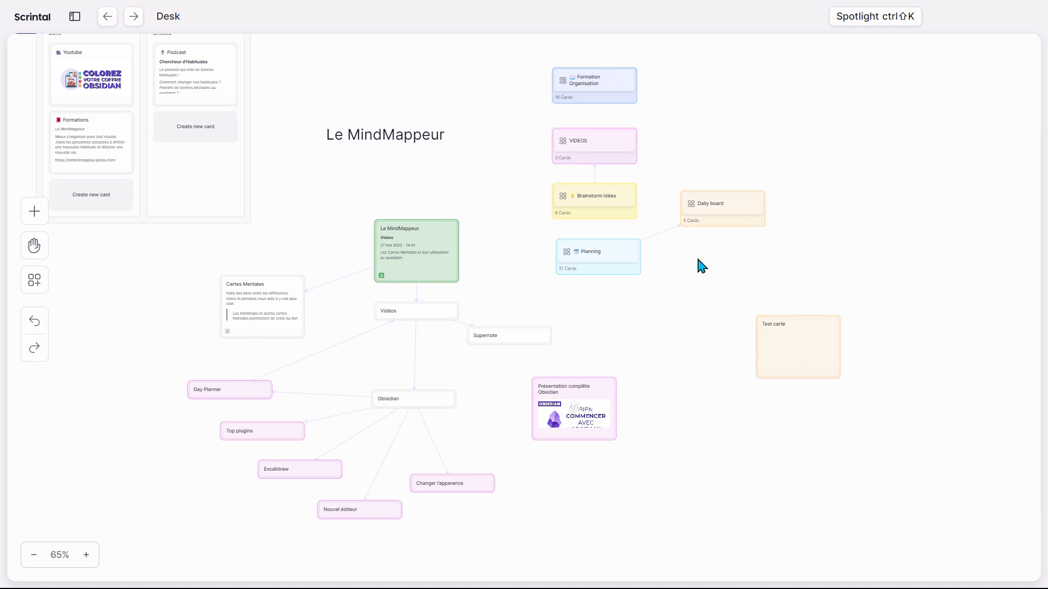
Step: Reopen the "Test carte" card, move its editor, place the cursor in its empty body and close it
click(784, 339)
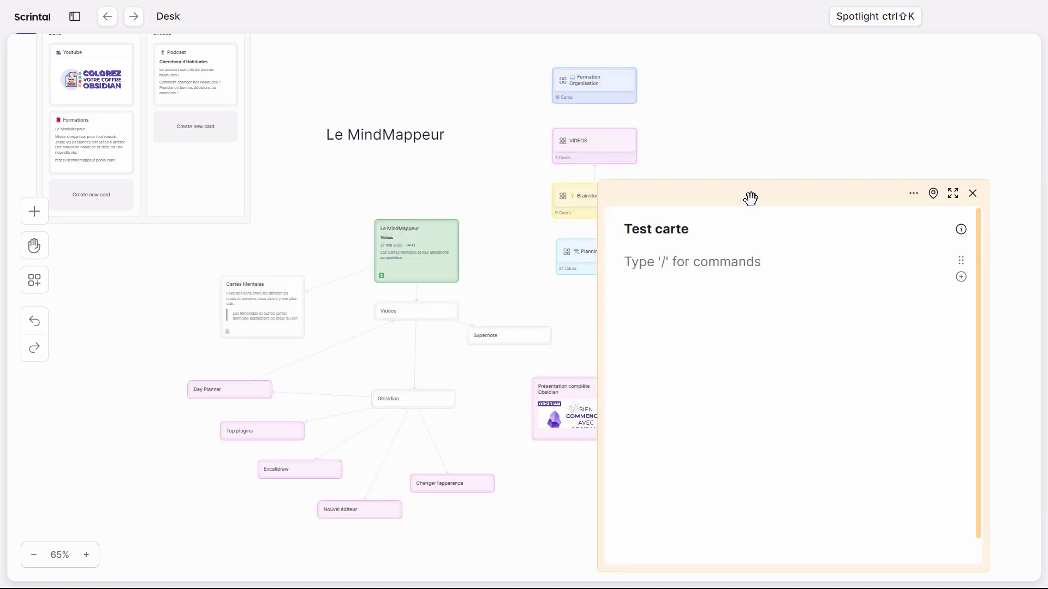
drag(749, 197, 695, 120)
click(679, 196)
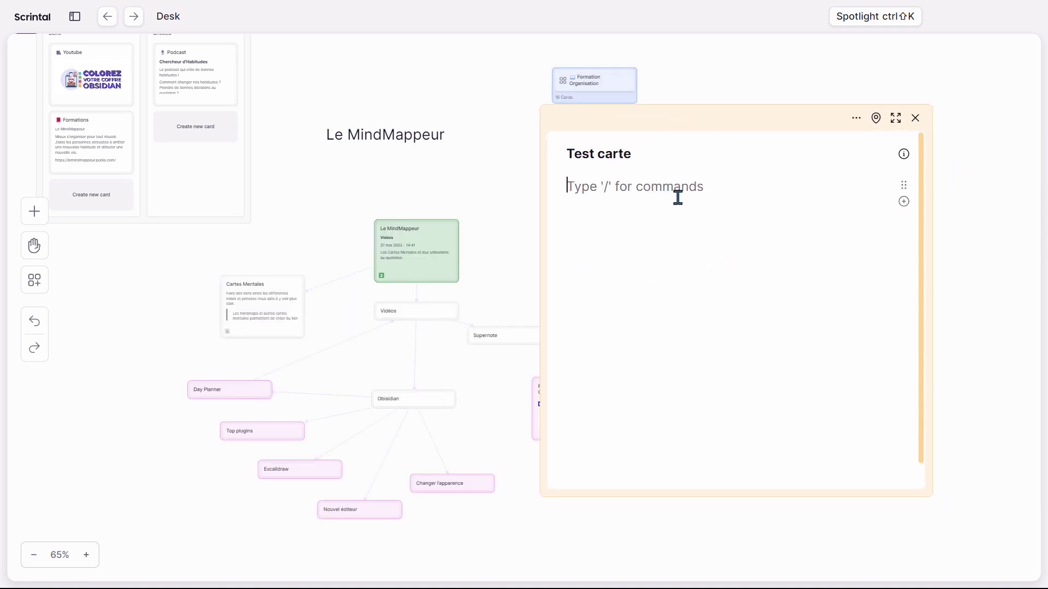
key(Escape)
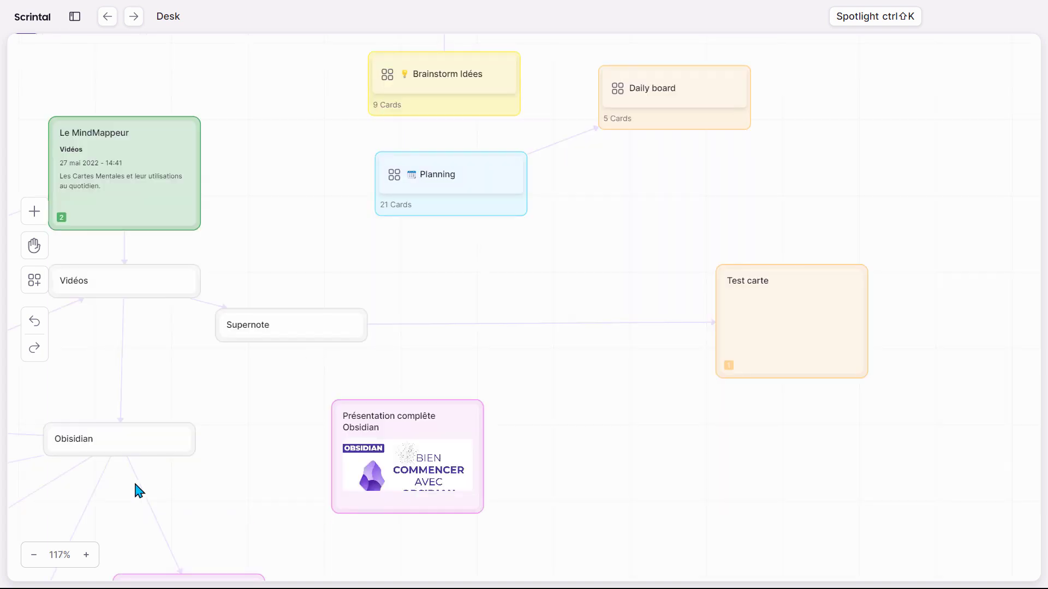
Step: Open the "Obisidian" card beside the mind map and examine its list of links against the connected cards
double_click(157, 448)
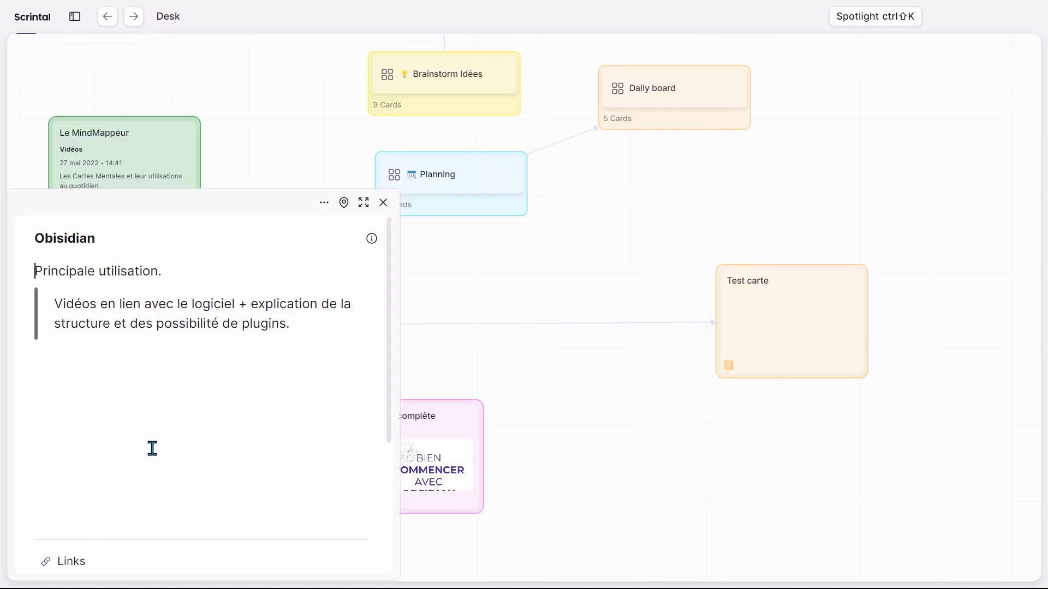
drag(219, 202, 882, 86)
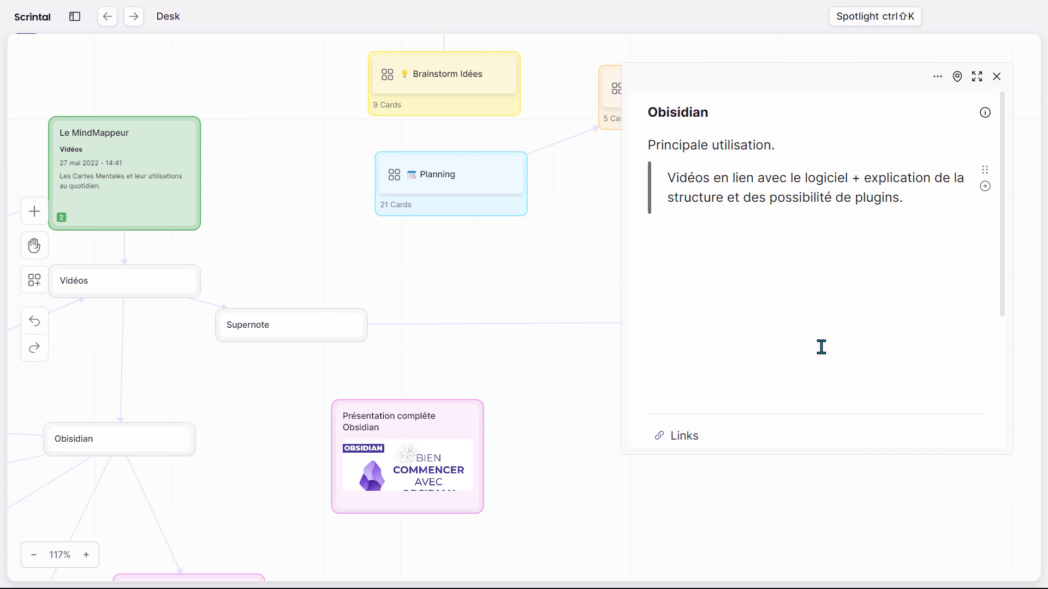
scroll(821, 346, down, 2)
key(space)
drag(234, 495, 449, 320)
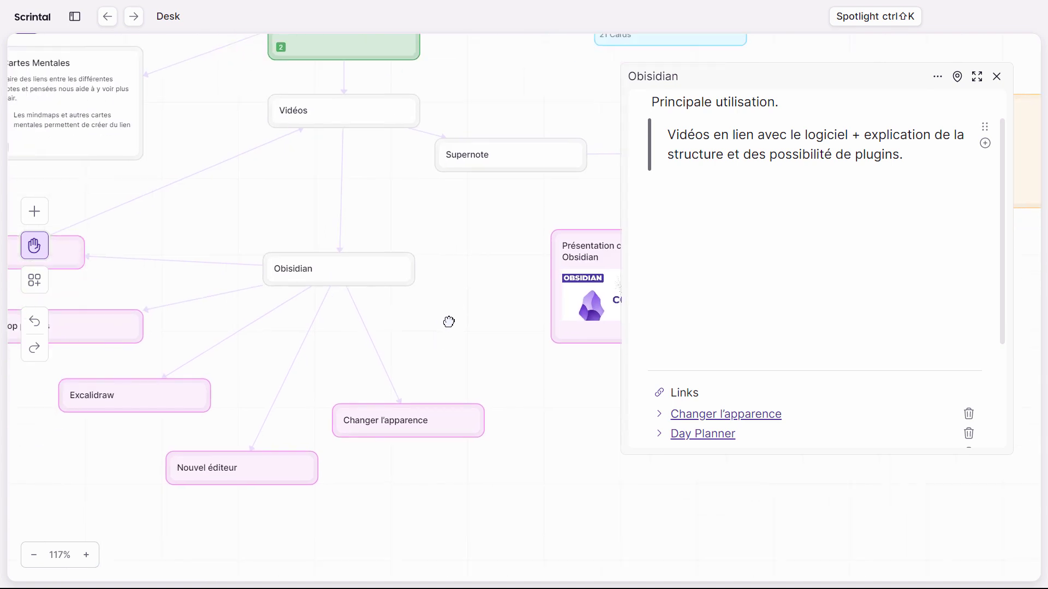
key(space)
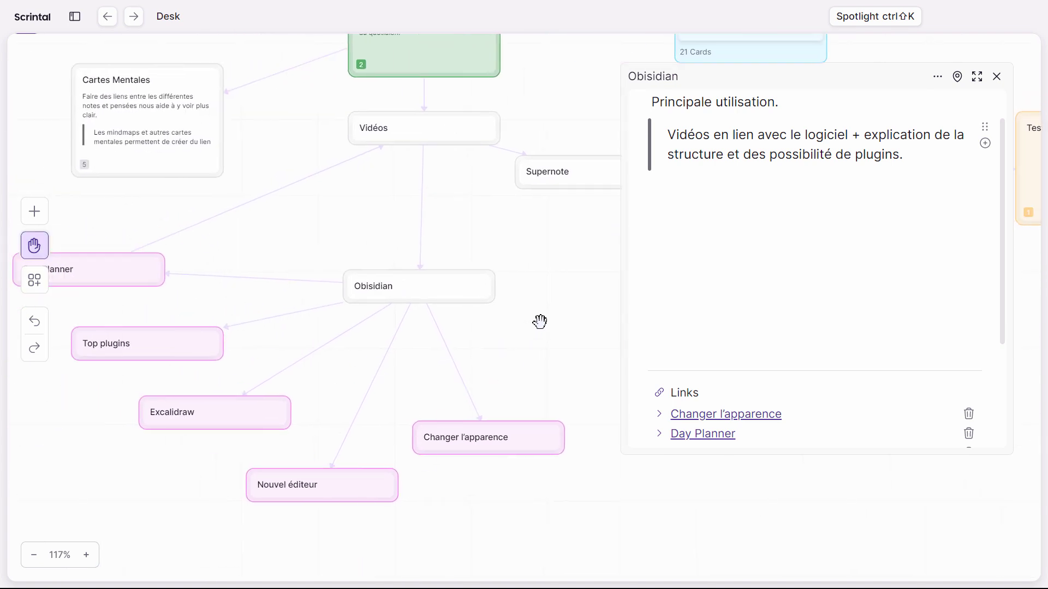
drag(540, 321, 338, 389)
scroll(779, 309, down, 3)
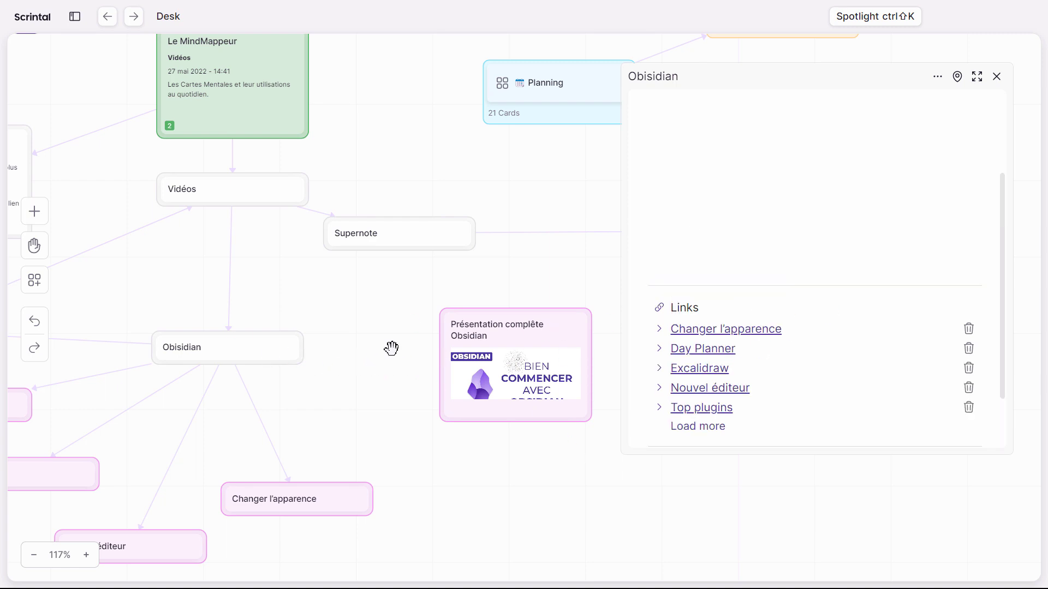
drag(393, 350, 273, 399)
Step: Insert a link to the "Présentation complête Obsidian" card below the quote in the "Obisidian" card and check its list of links
scroll(754, 324, up, 3)
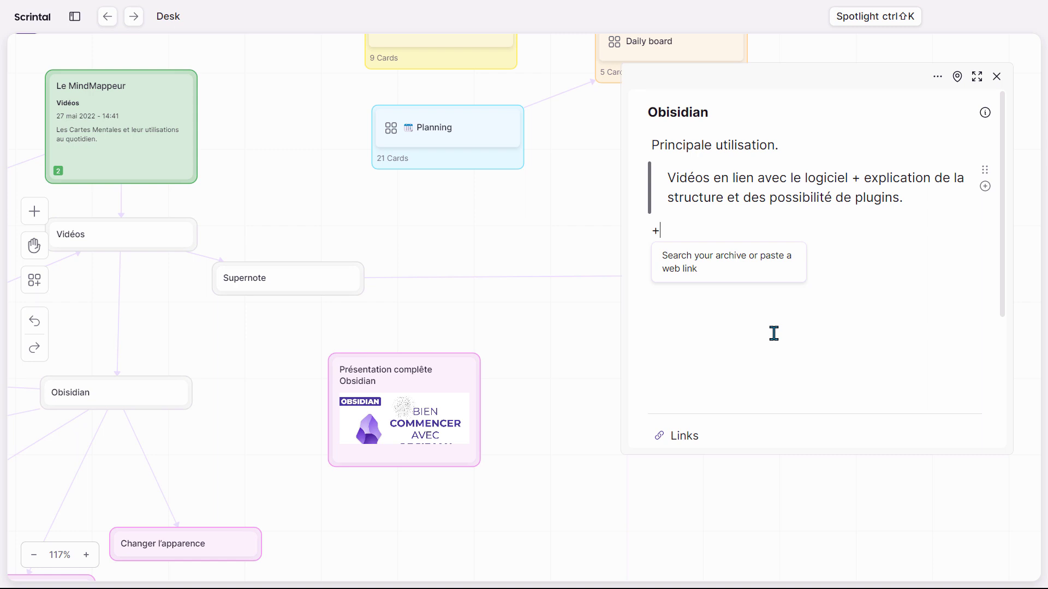
text(présentation obsi)
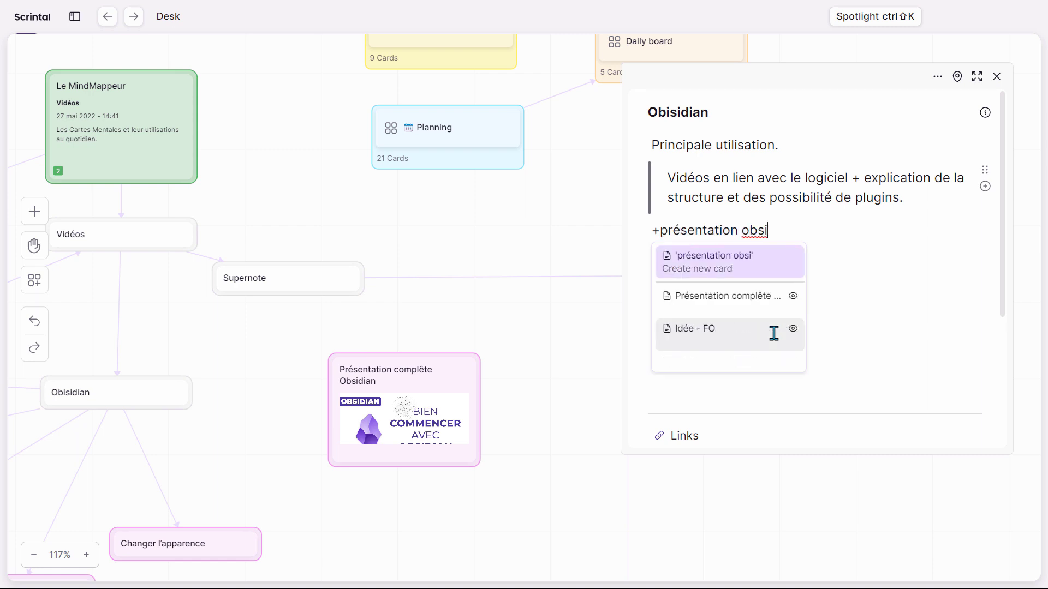
key(Down)
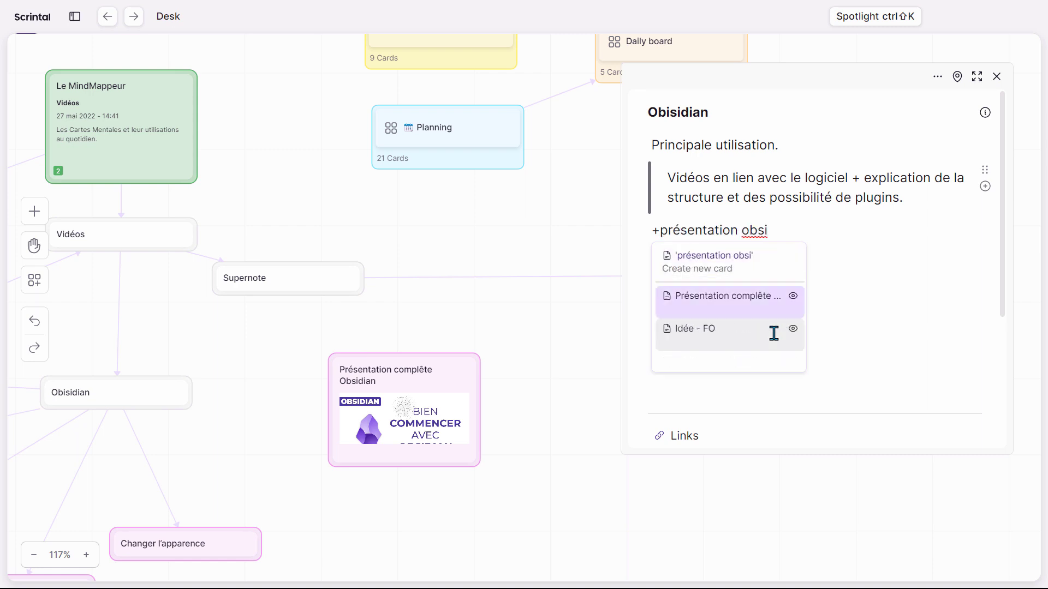
key(Return)
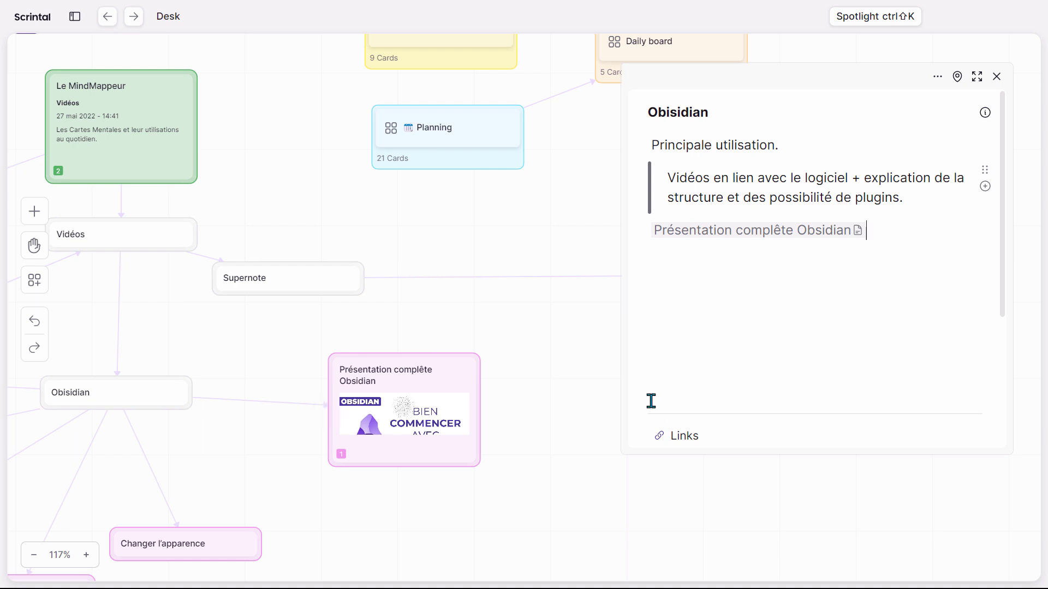
scroll(760, 309, down, 3)
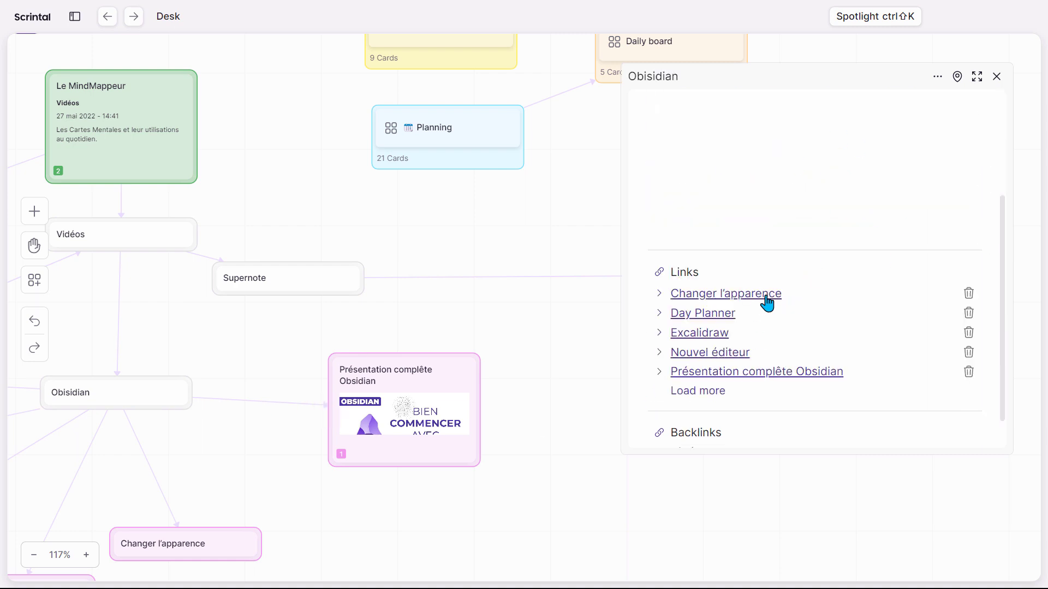
Step: Open the "Présentation complête Obsidian" card and look through its video, chapters, tag and backlinks
click(648, 368)
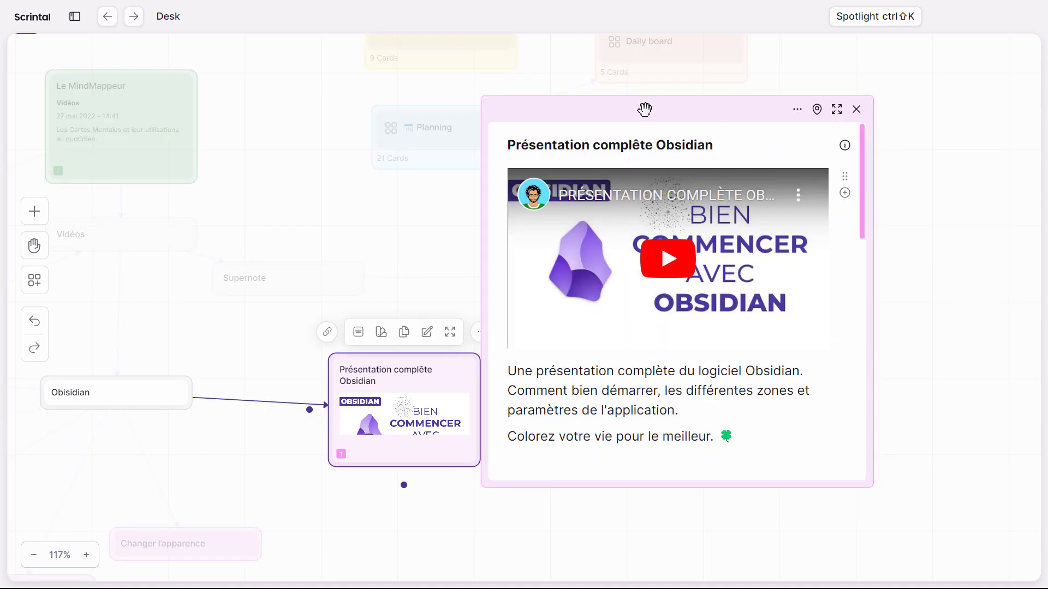
drag(646, 109, 690, 118)
scroll(660, 230, down, 10)
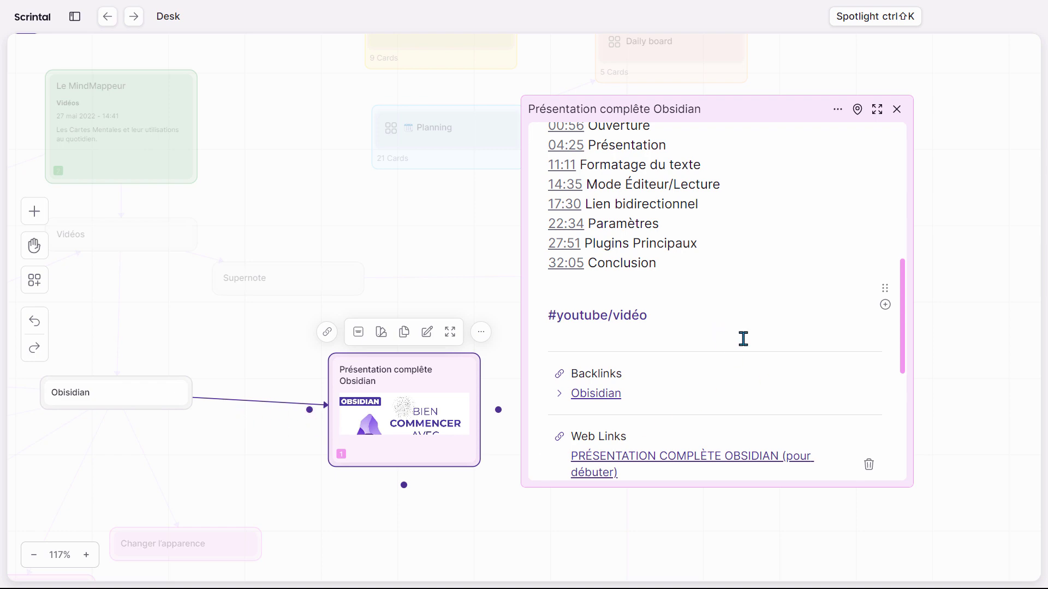
scroll(737, 338, up, 8)
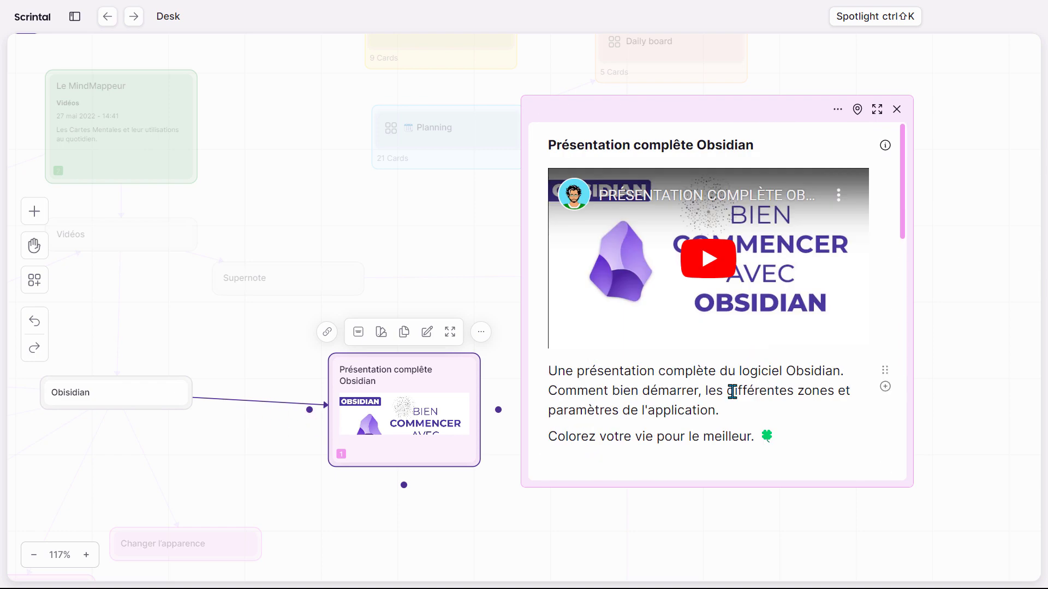
Step: Make the words "présentation complète" bold in the card's description and place the cursor at the end of that paragraph
drag(716, 371, 577, 367)
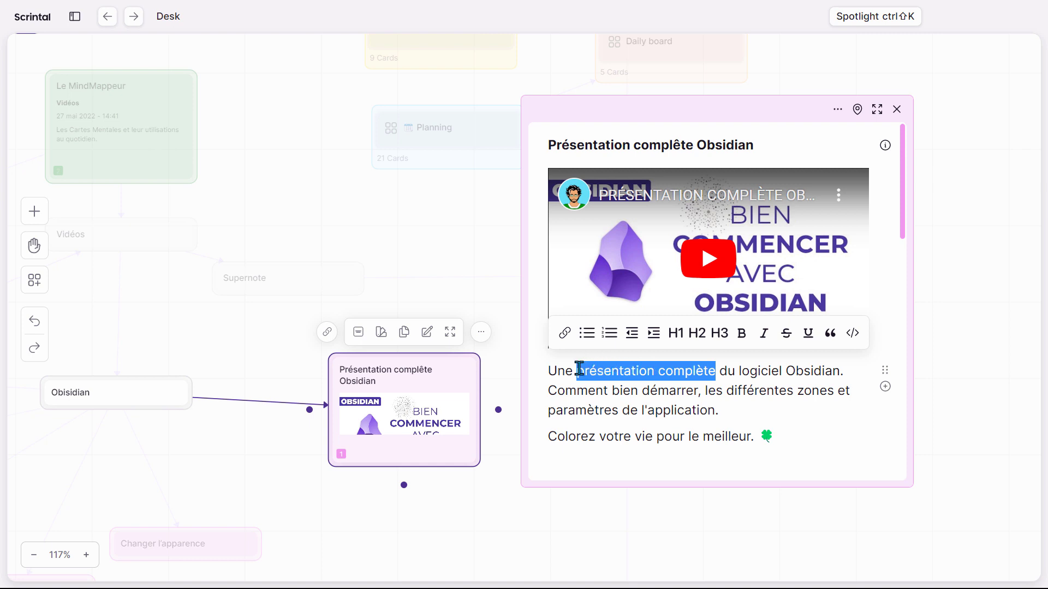
click(741, 335)
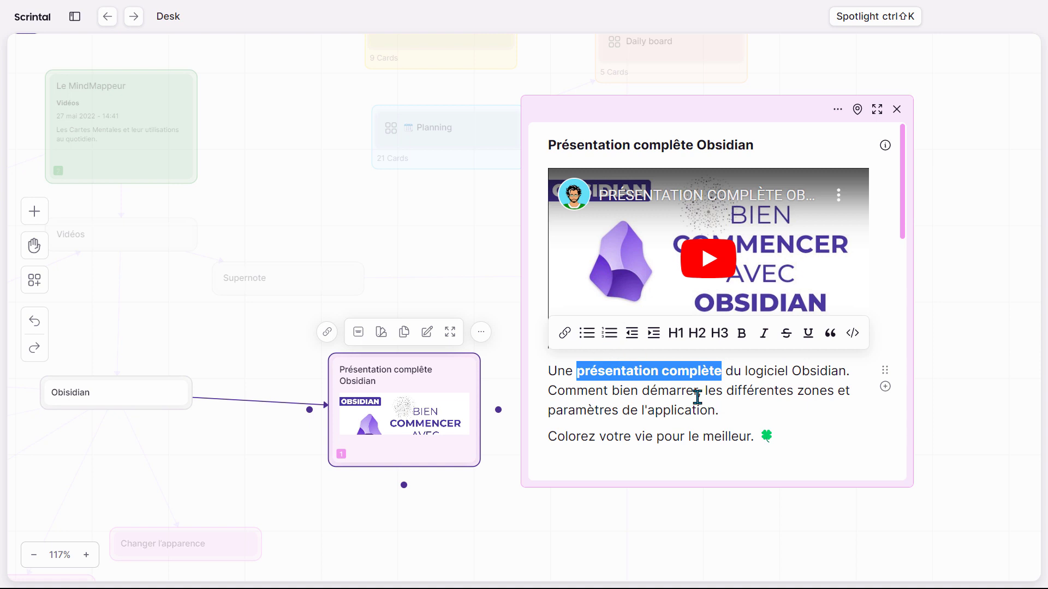
click(779, 416)
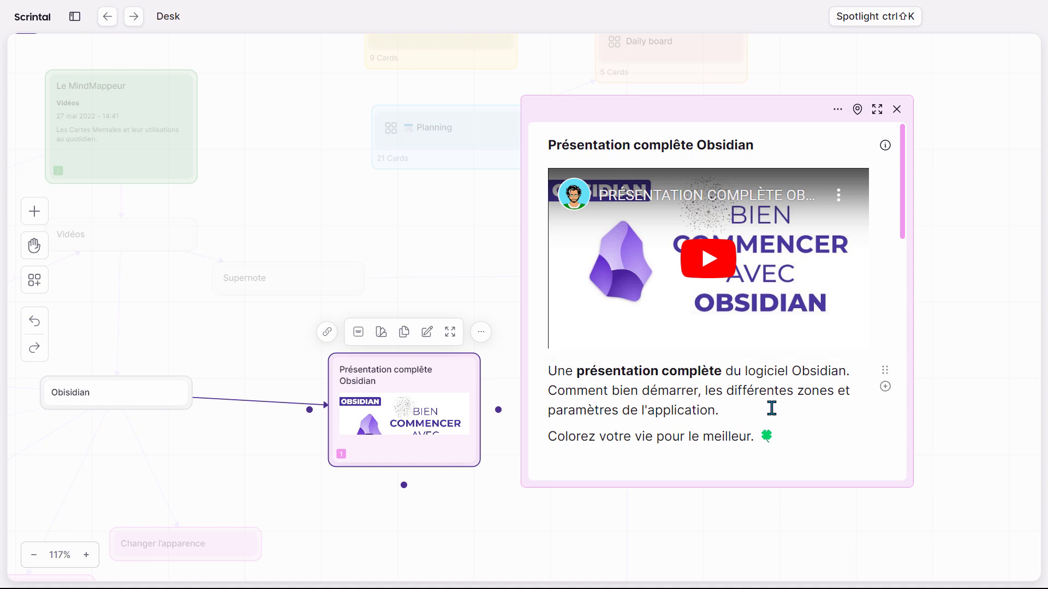
Step: Add a bullet item "Liste" below the description paragraph and remove it again
key(Return)
text(- )
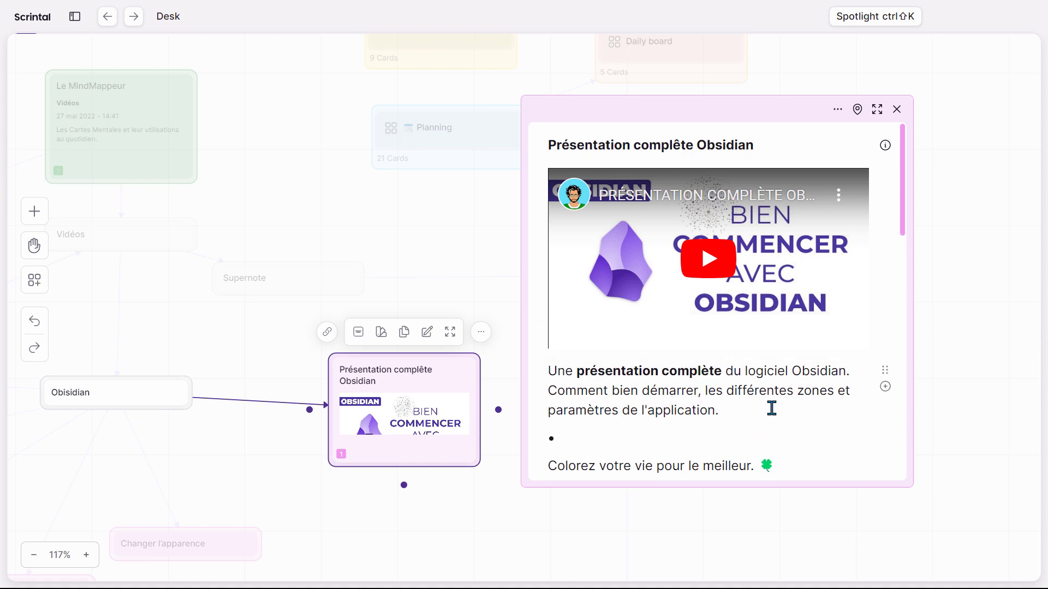
text(Liste)
key(Return)
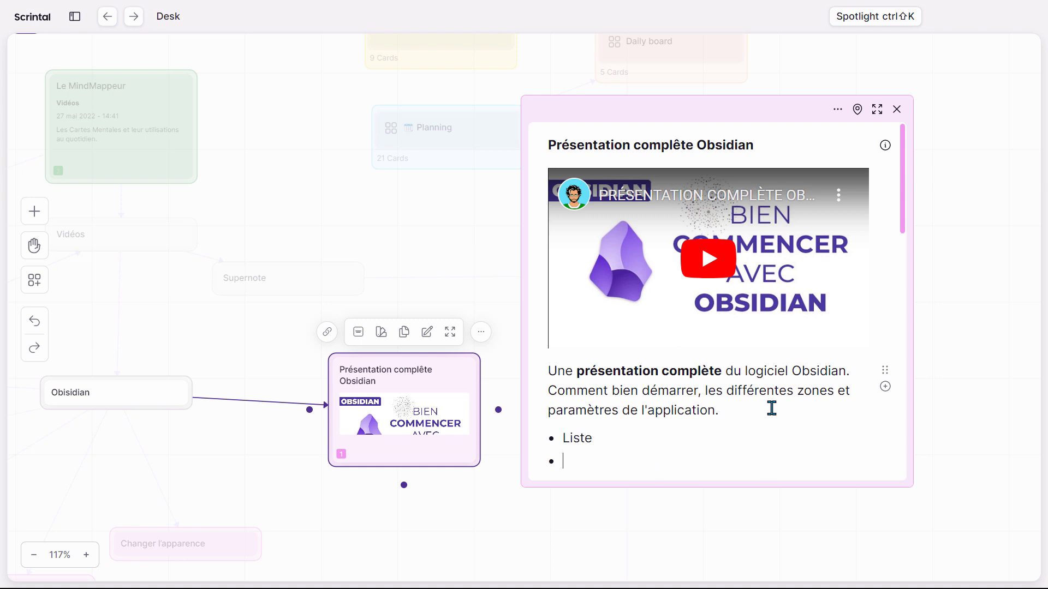
key(BackSpace)
key(BackSpace)
key(BackSpace)
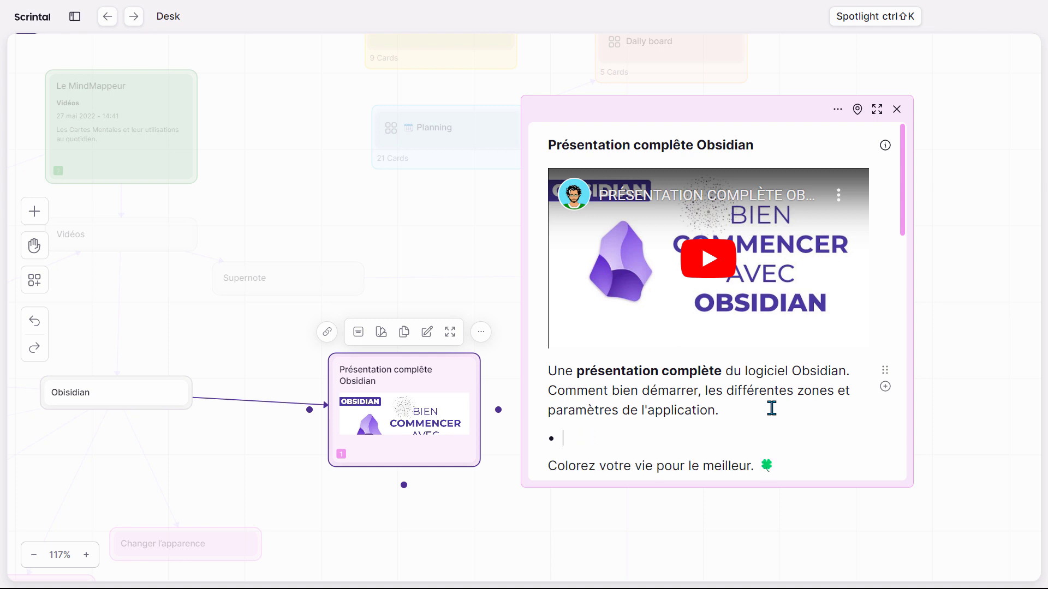
key(BackSpace)
key(BackSpace)
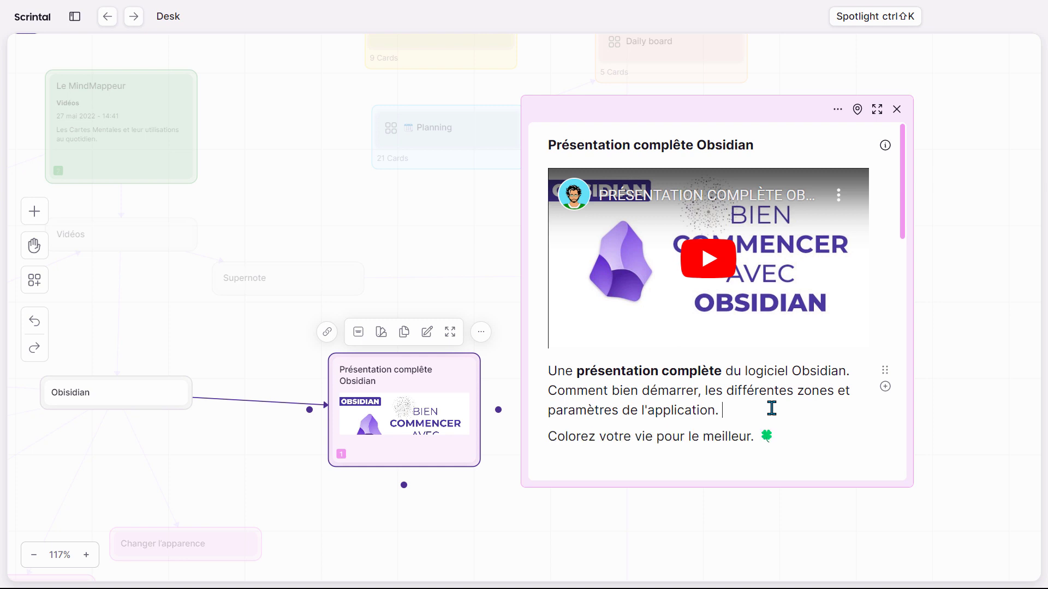
Step: Close the "Présentation complête Obsidian" card and open the "Test carte" card for editing
scroll(753, 387, down, 5)
scroll(710, 344, up, 5)
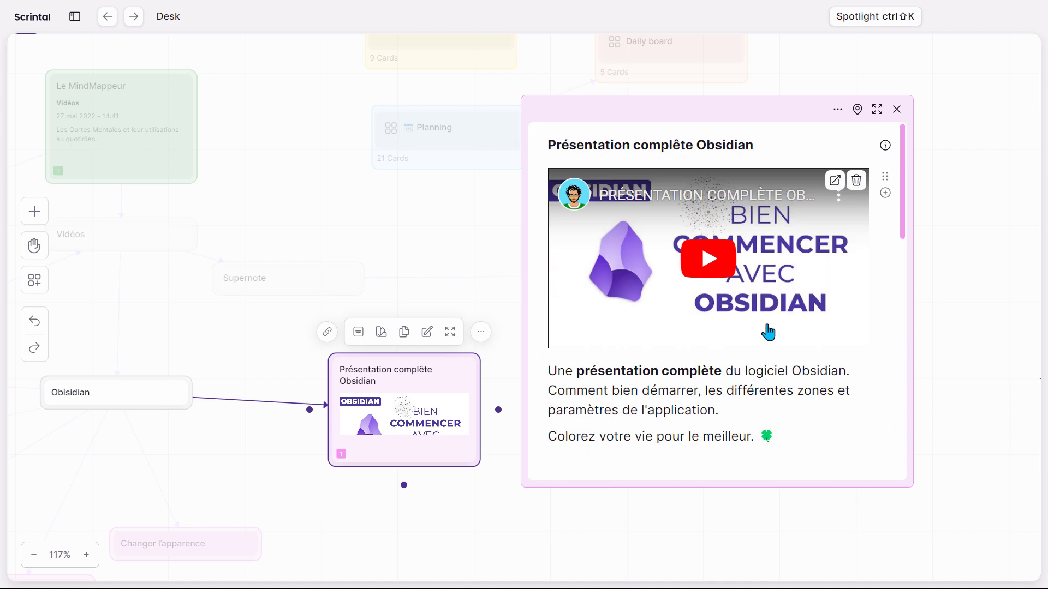
click(896, 115)
double_click(769, 270)
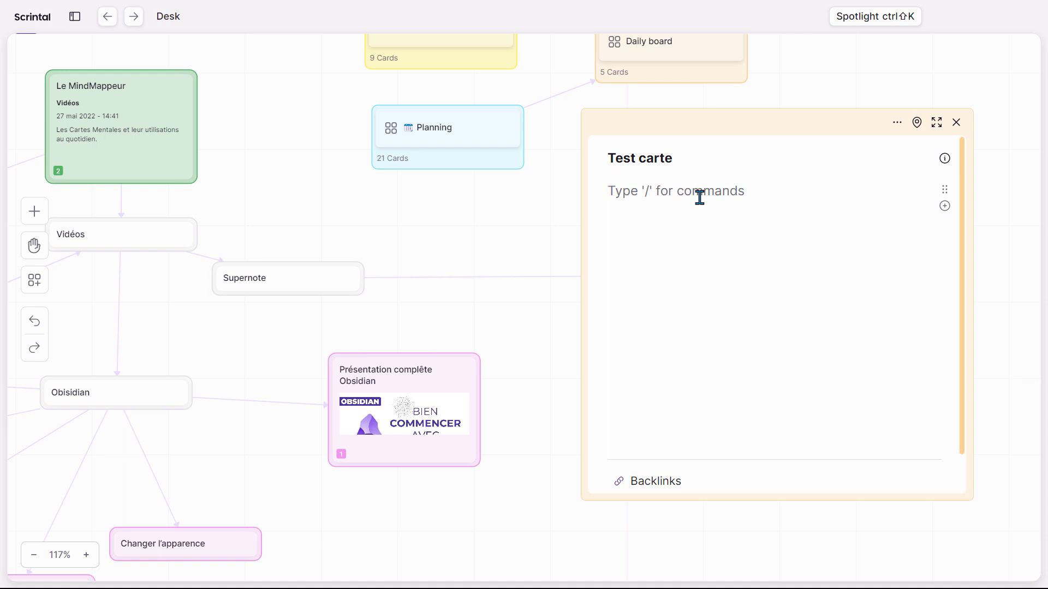
Step: Browse the slash commands in the "Test carte" body and insert the current date with the Today command
text(/)
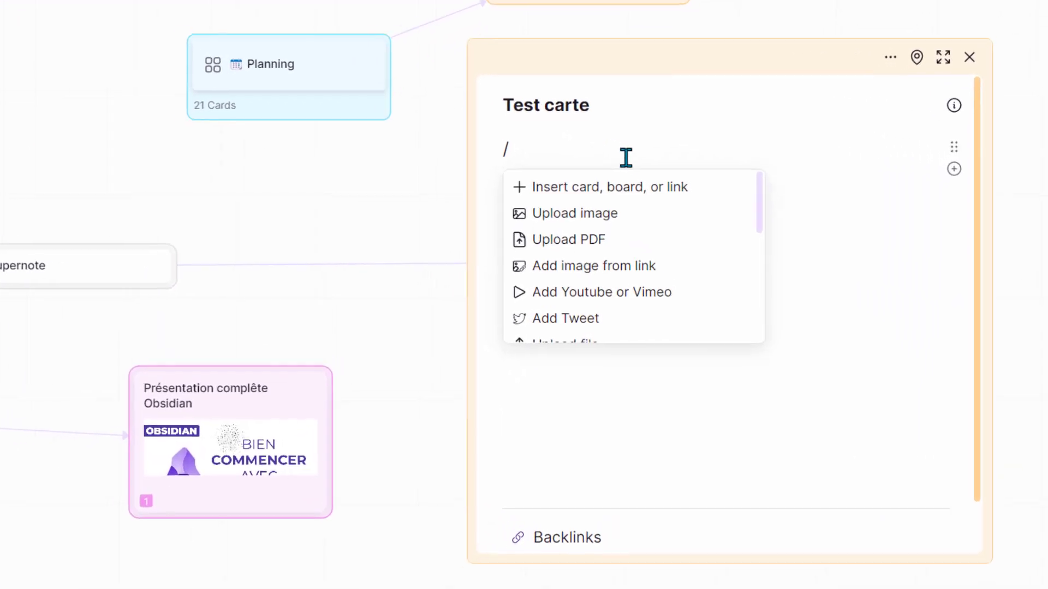
key(Down)
key(Down)
key(Down)
key(Up)
key(Down)
key(Down)
key(Down)
key(Down)
key(Down)
key(Down)
key(Down)
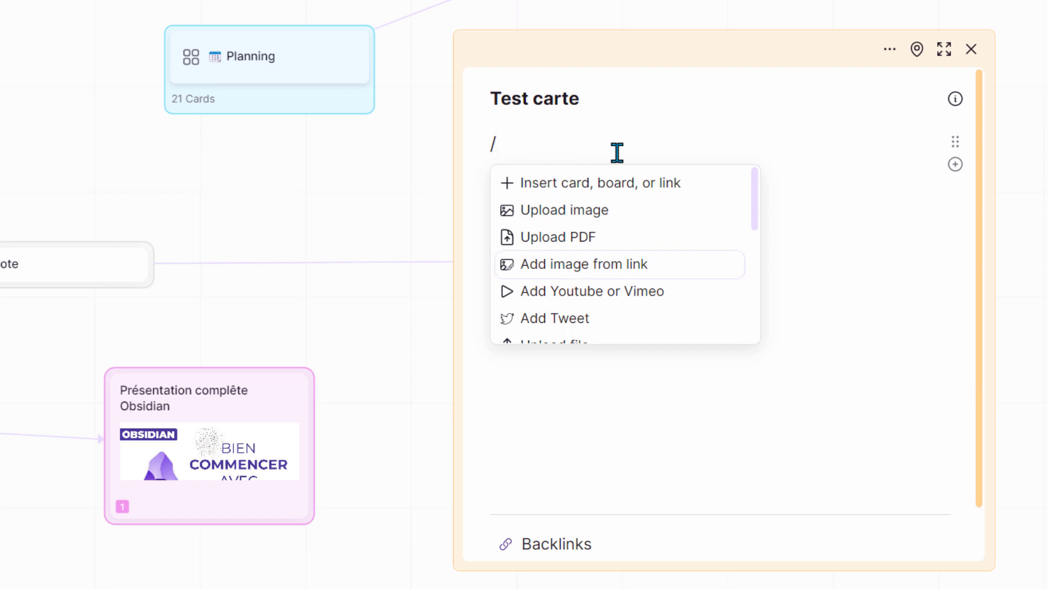
key(Down)
key(Down)
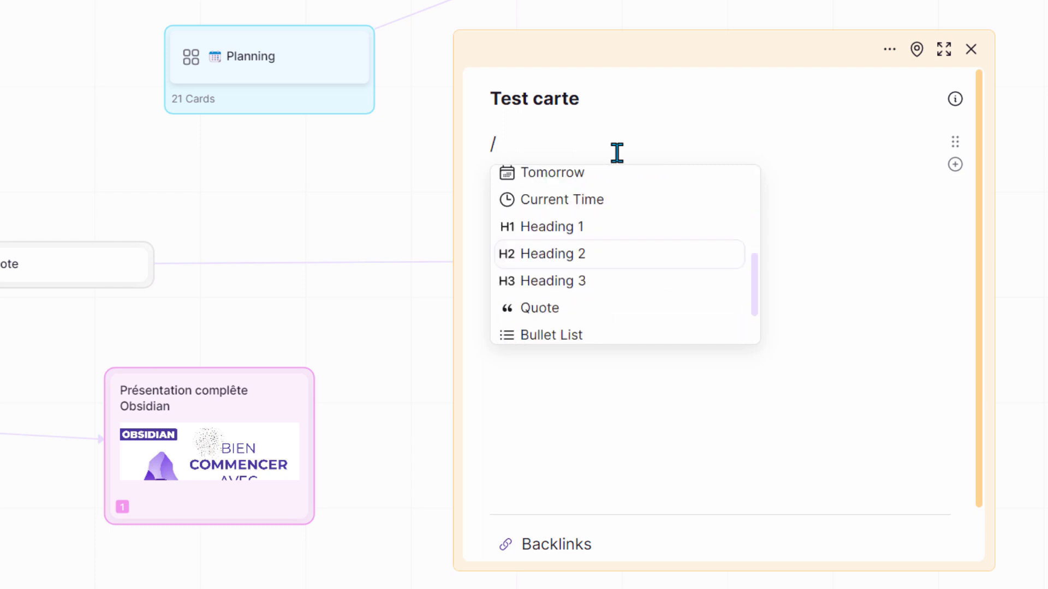
key(Up)
key(Up)
key(Up)
key(Up)
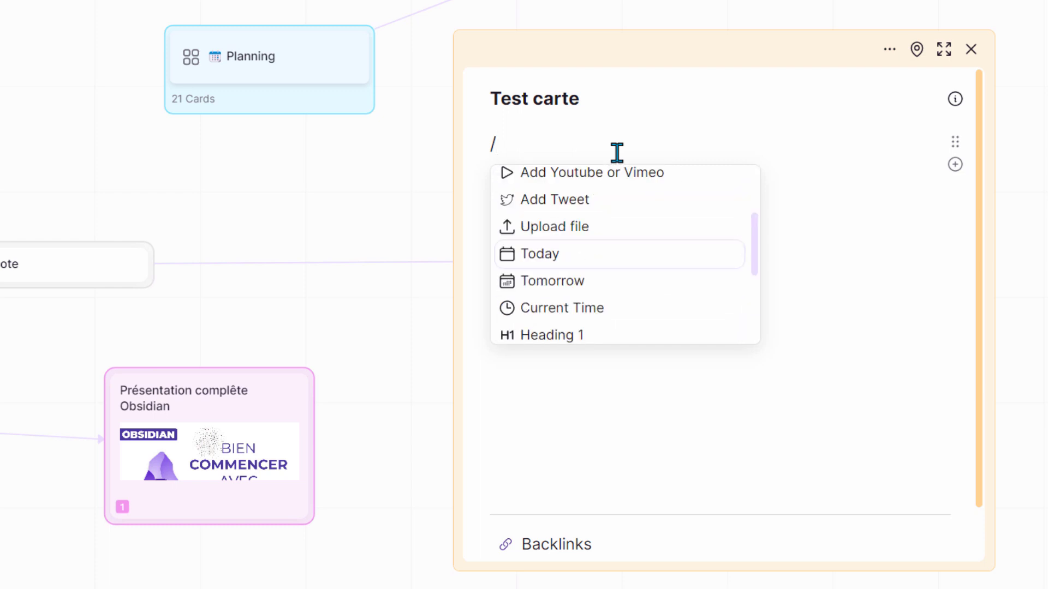
key(Return)
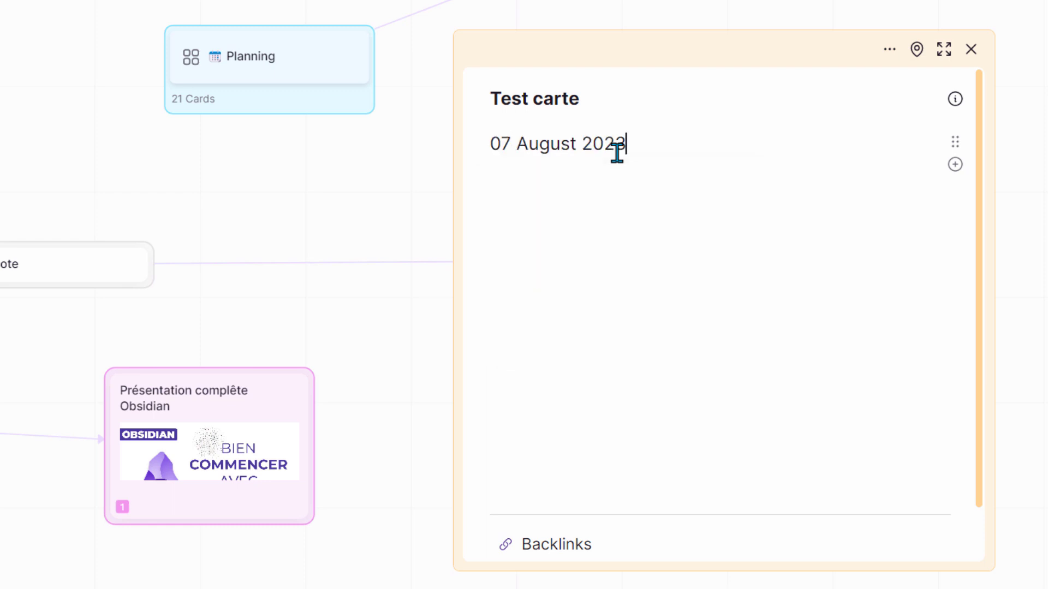
Step: Append a dash and the current time after the date in "Test carte" and start a new line below
text(- /time)
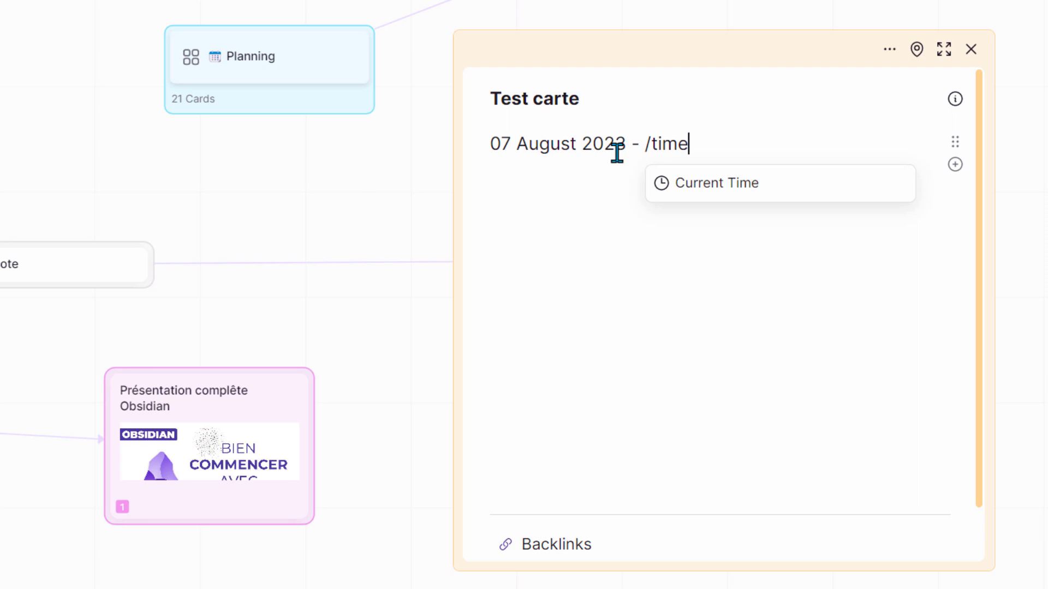
key(Return)
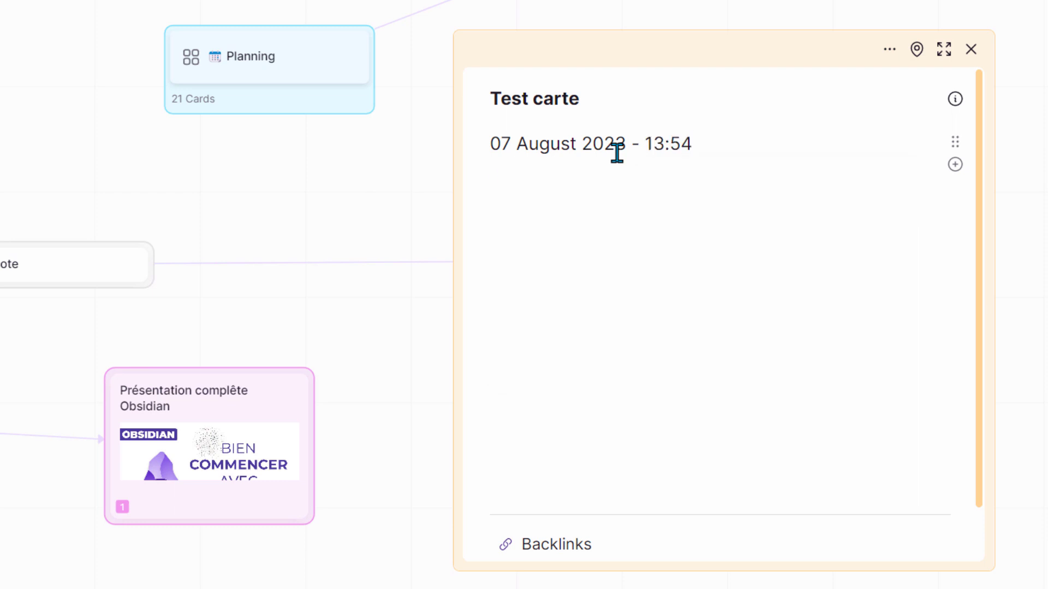
key(Return)
Step: Browse the slash commands and insert a divider line below the date and time in the "Test carte" body
text(/)
key(Down)
key(Down)
key(Down)
key(Down)
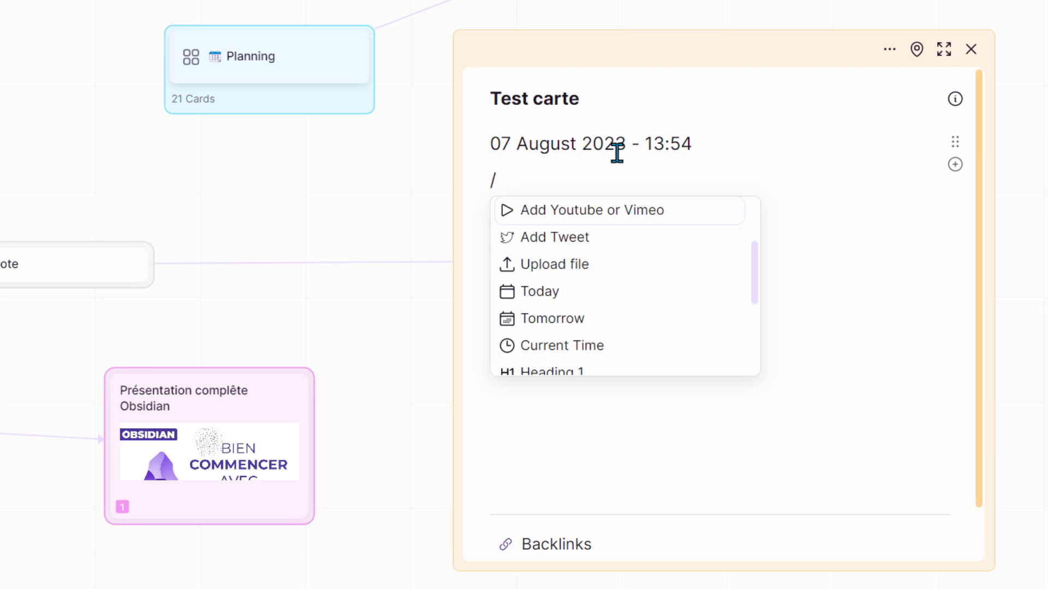
key(Up)
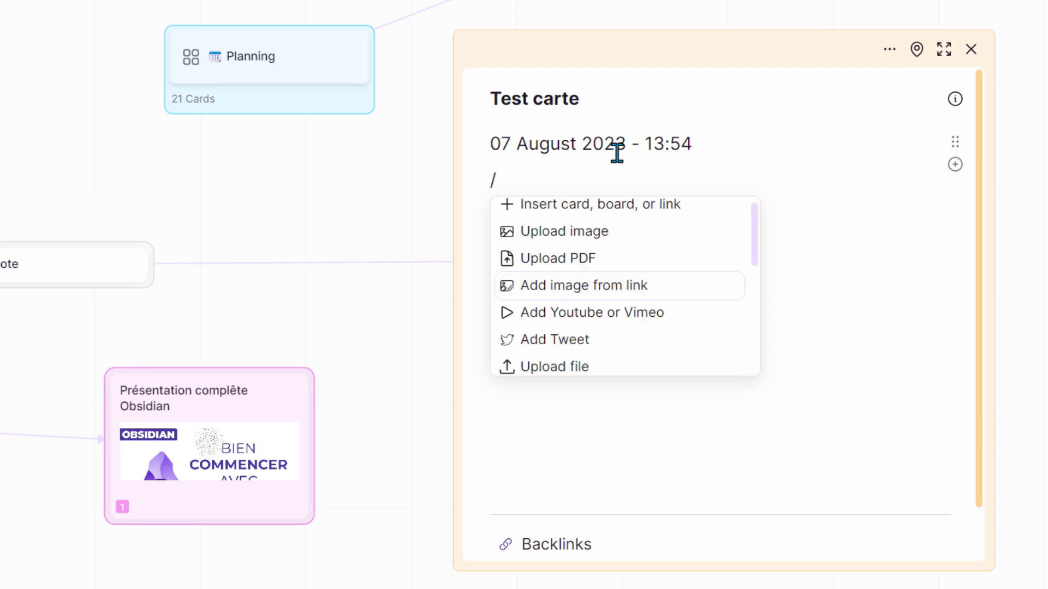
key(Down)
key(Down)
key(Down)
key(Down)
key(Down)
key(Down)
key(Down)
key(Down)
key(Down)
key(Down)
key(Down)
key(Down)
key(Down)
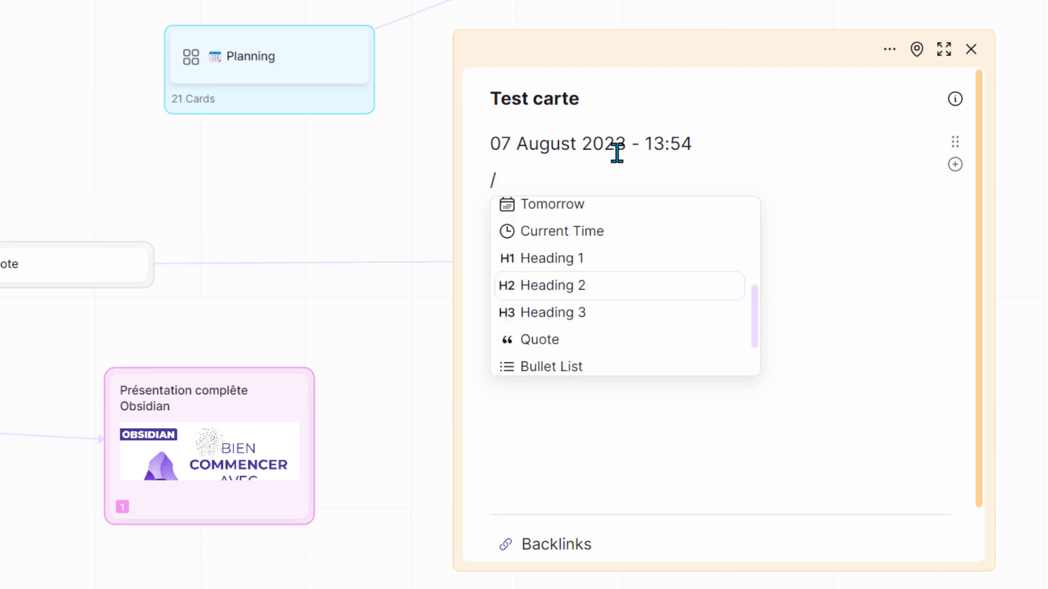
key(Return)
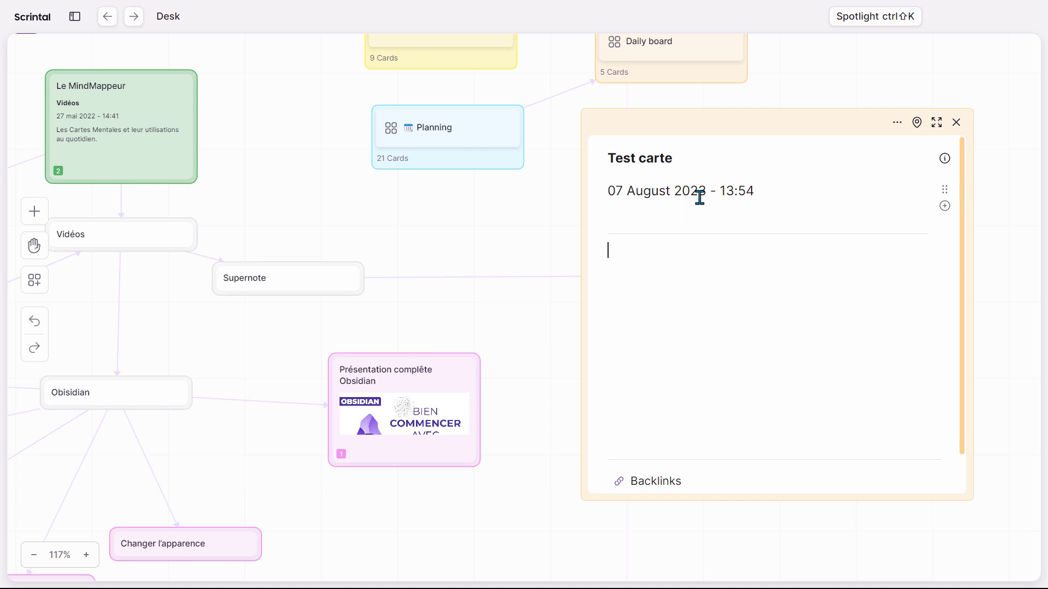
Step: Expand the card to full page, and in "Présentation complête Obsidian" open the "Obisidian" backlink alongside the content
click(936, 123)
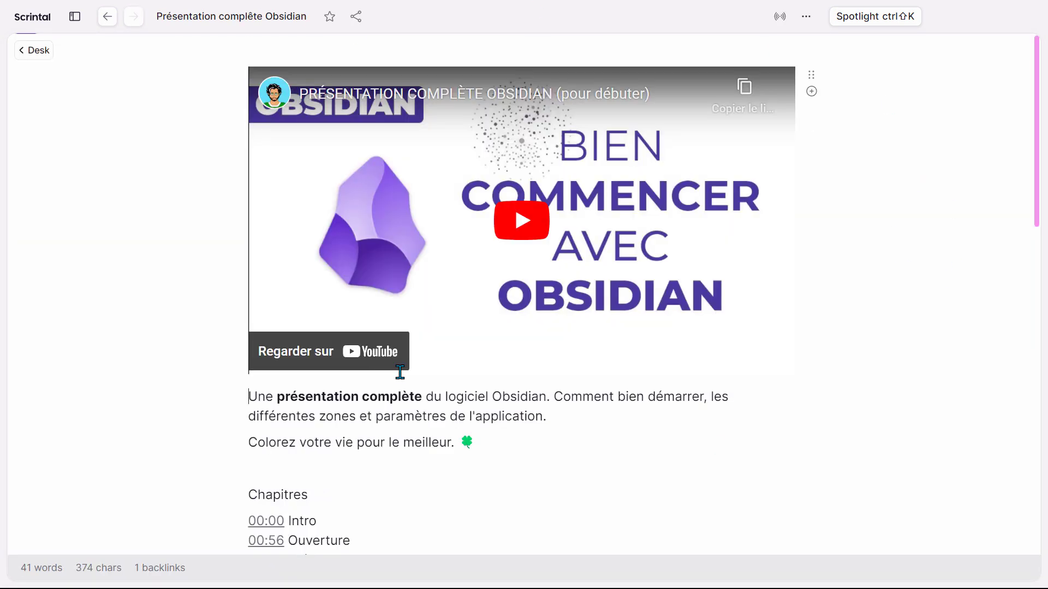
scroll(456, 307, down, 2)
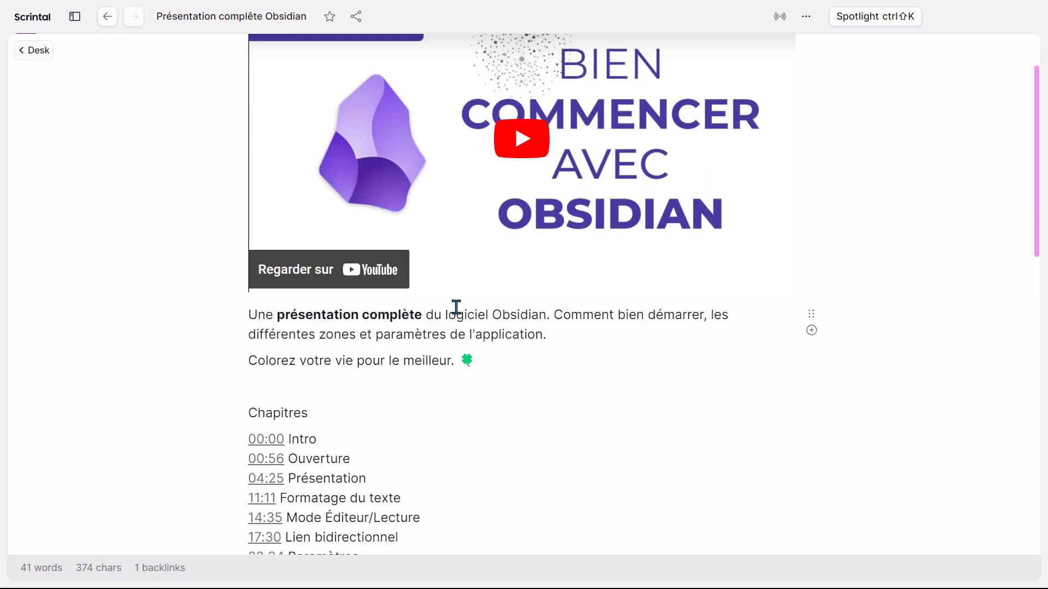
scroll(456, 307, down, 6)
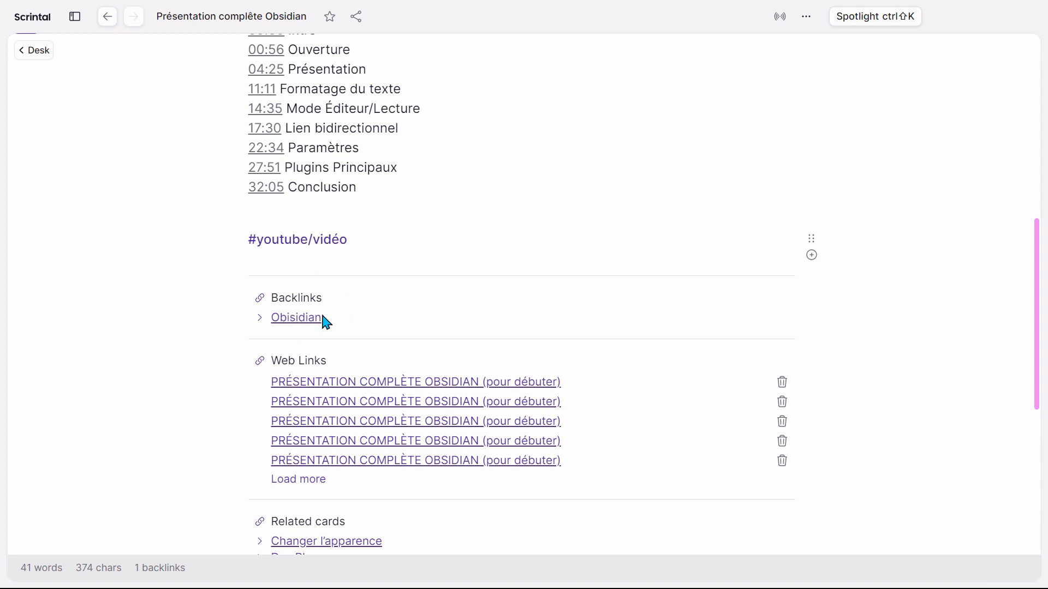
click(298, 318)
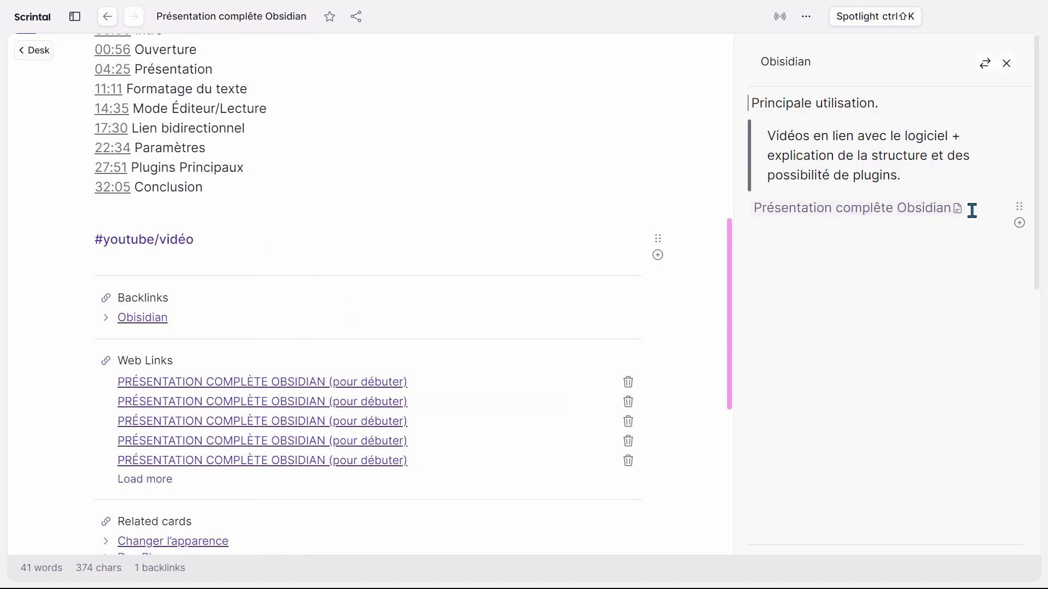
Step: Add the line "Rajouter des infos" below the card link in the "Obisidian" card and close its side view
click(972, 211)
key(Return)
text(Rajouter )
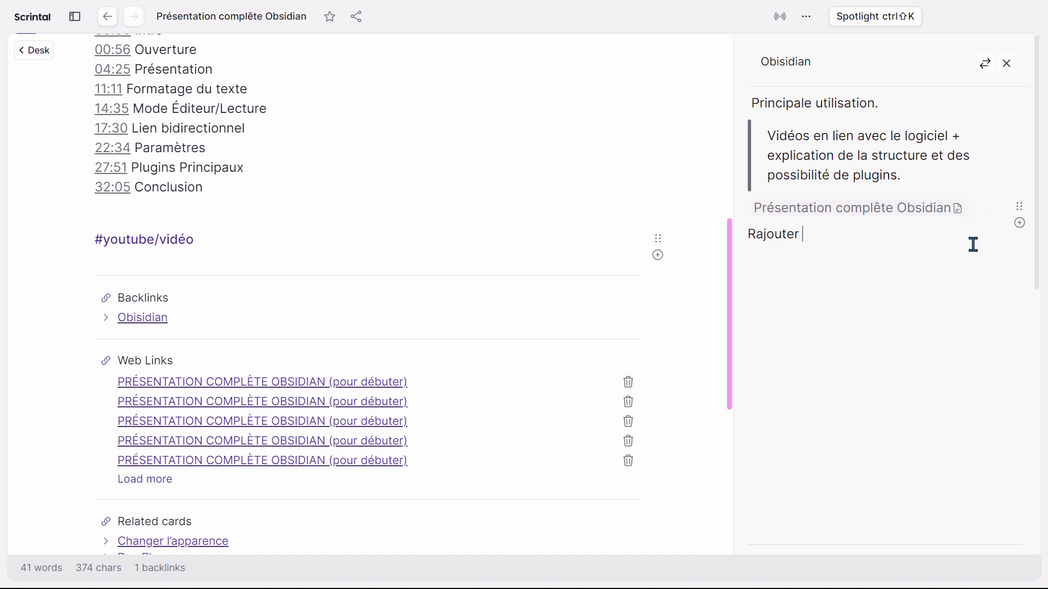
text(des infos)
click(1007, 63)
Step: Go back to the start of the full-page card and return to the Desk board
scroll(632, 171, up, 6)
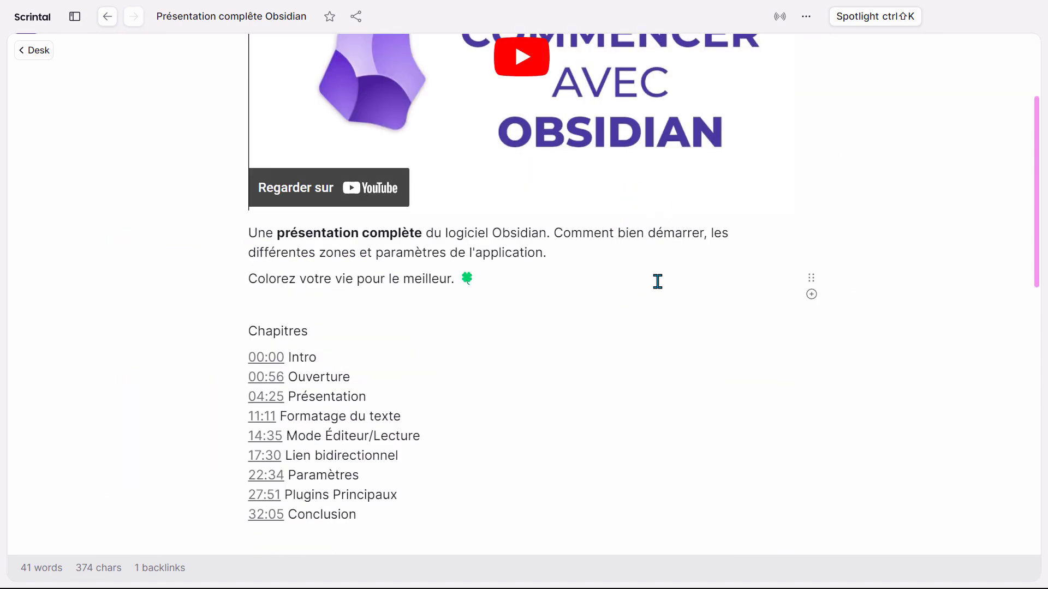
scroll(657, 282, up, 3)
click(113, 19)
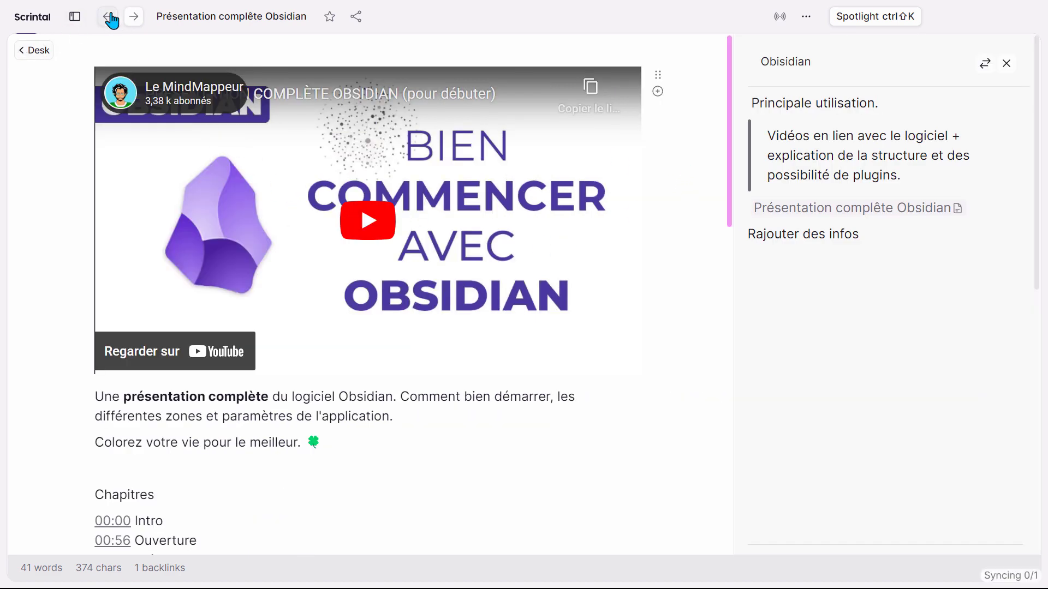
click(110, 19)
click(110, 19)
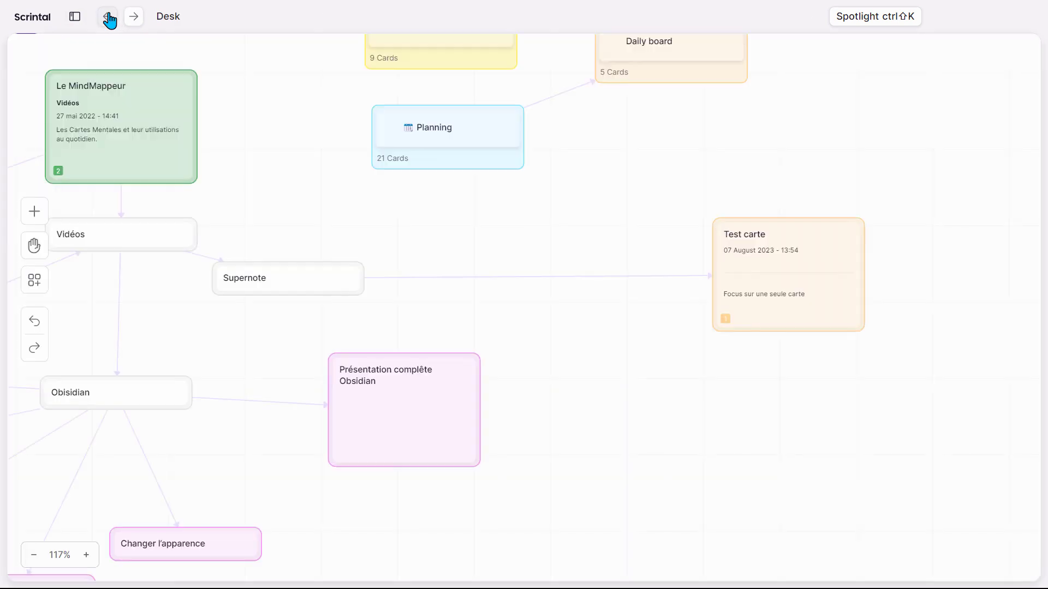
Step: Open "Présentation complête Obsidian" and "Test carte" as floating cards side by side, and open "Changer l'apparence" as a third
click(446, 379)
drag(516, 203, 340, 84)
click(807, 276)
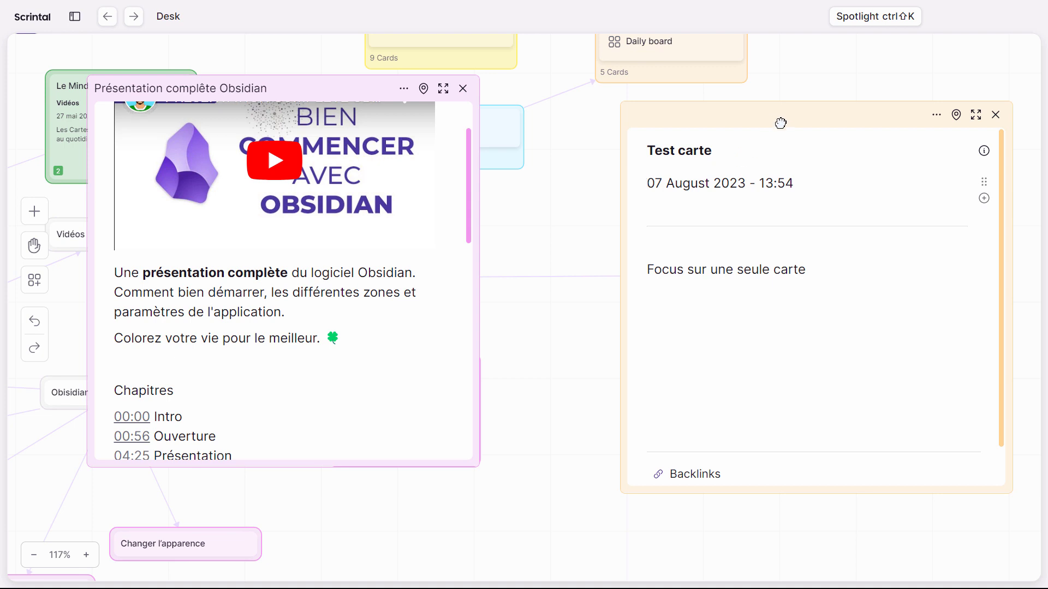
drag(780, 124, 633, 88)
click(179, 545)
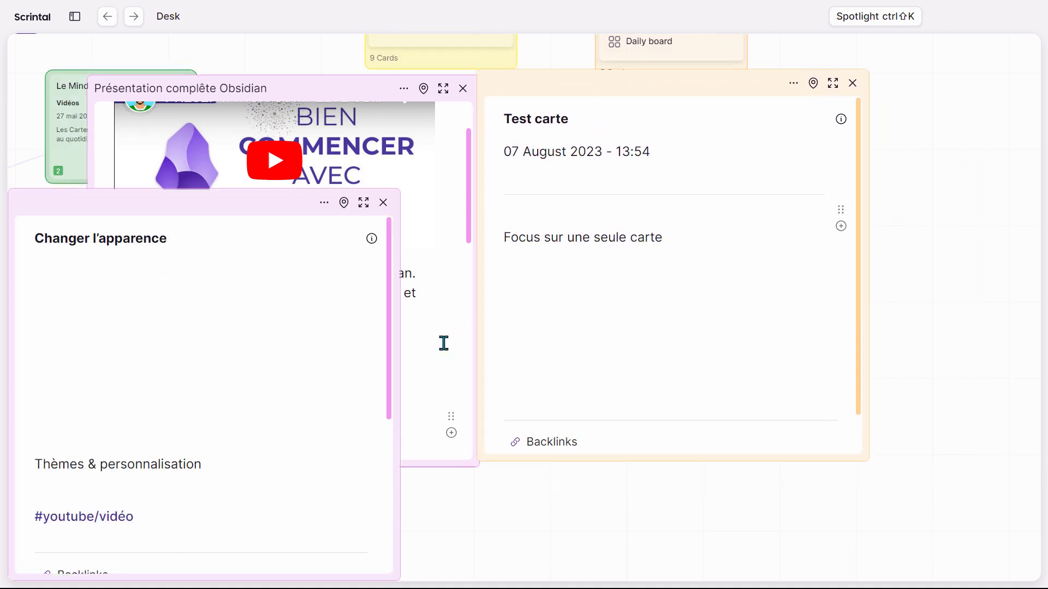
Step: Close all three floating cards on the Desk board
click(384, 203)
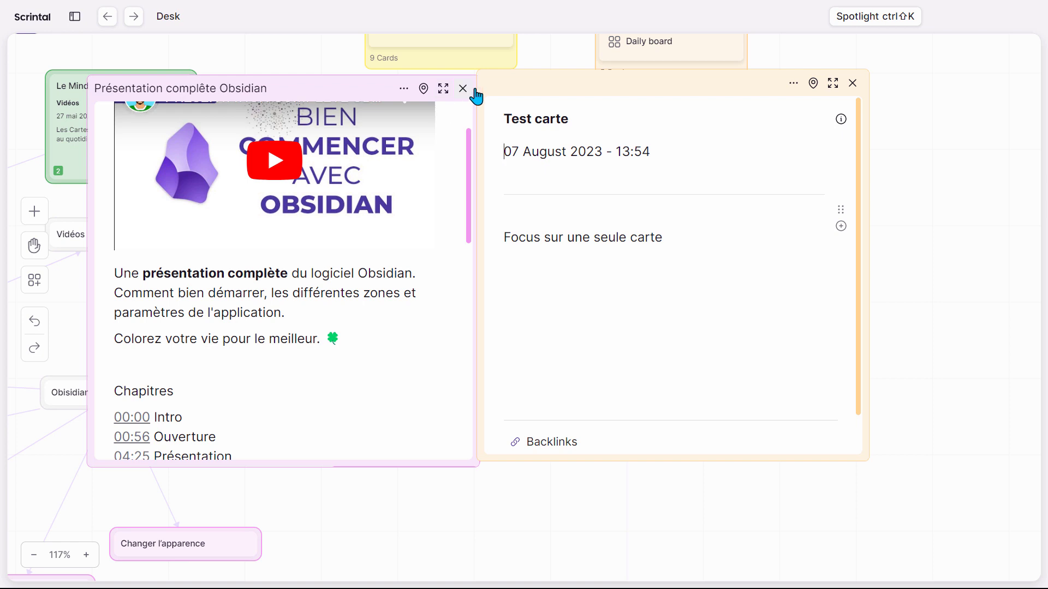
key(Escape)
click(463, 88)
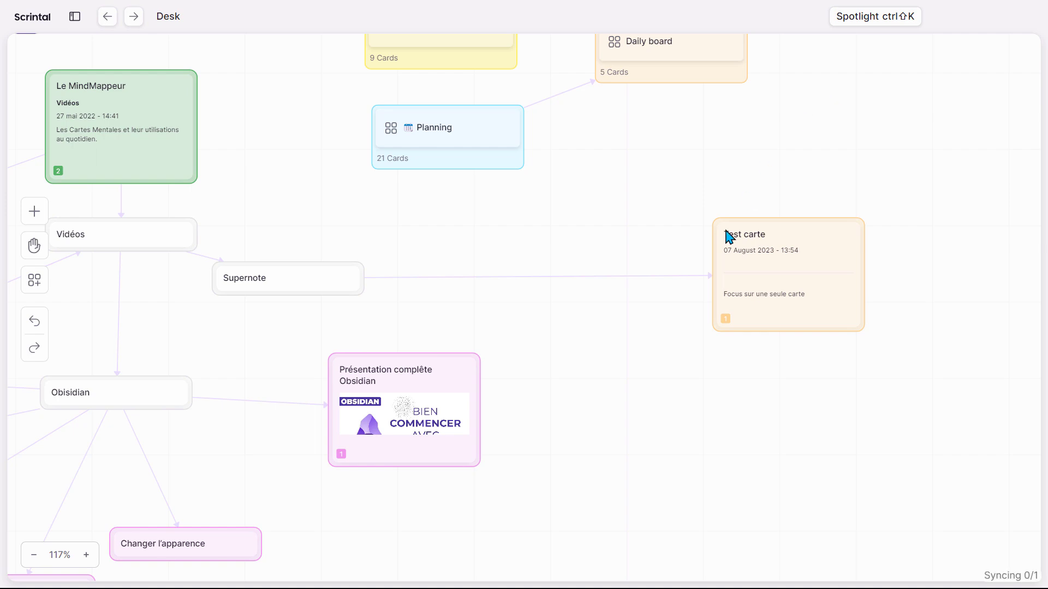
Step: Search the archive for "scrintal", preview the matching cards, and open "Présentation Scrintal"
key(ctrl+shift+k)
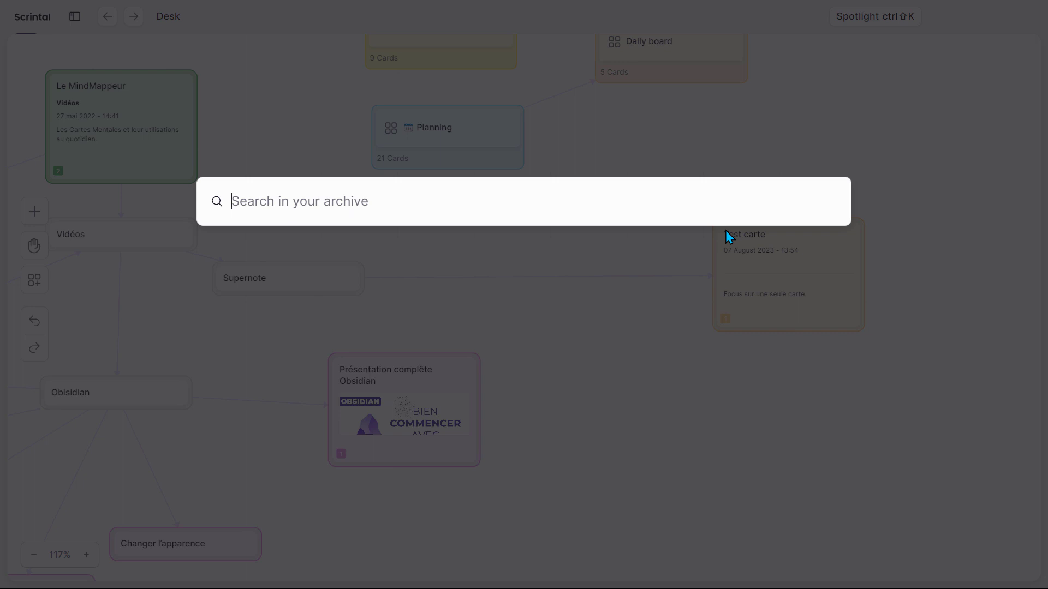
text(scrintal)
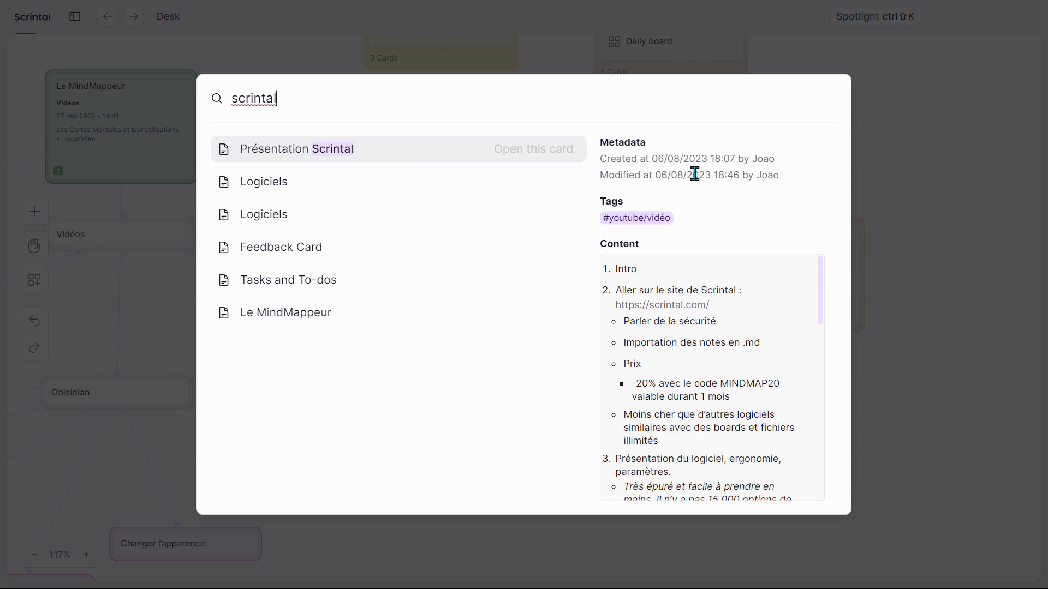
scroll(717, 314, down, 2)
scroll(719, 319, down, 5)
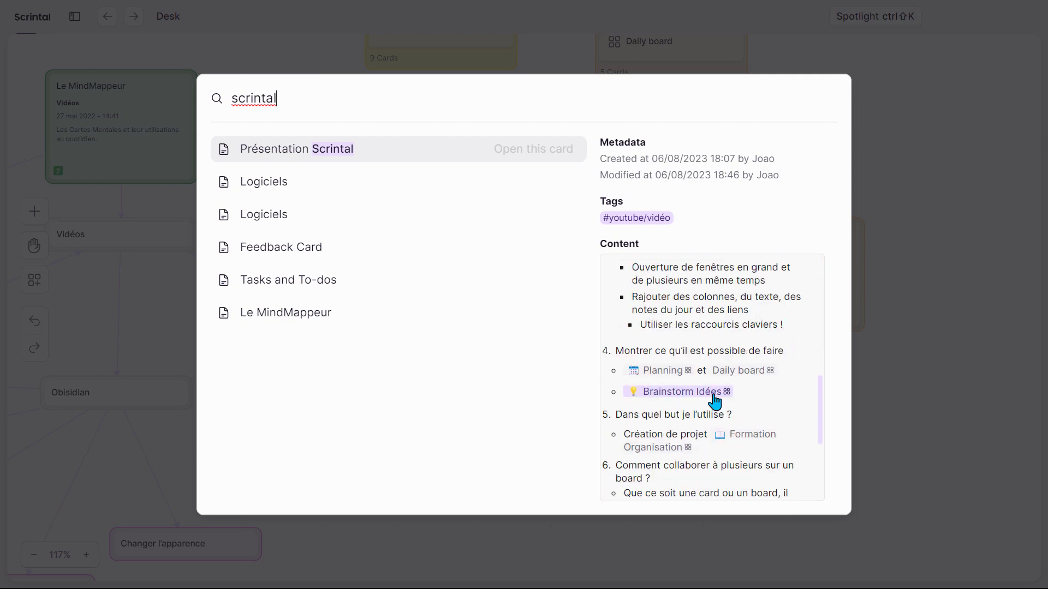
scroll(714, 391, up, 5)
key(Down)
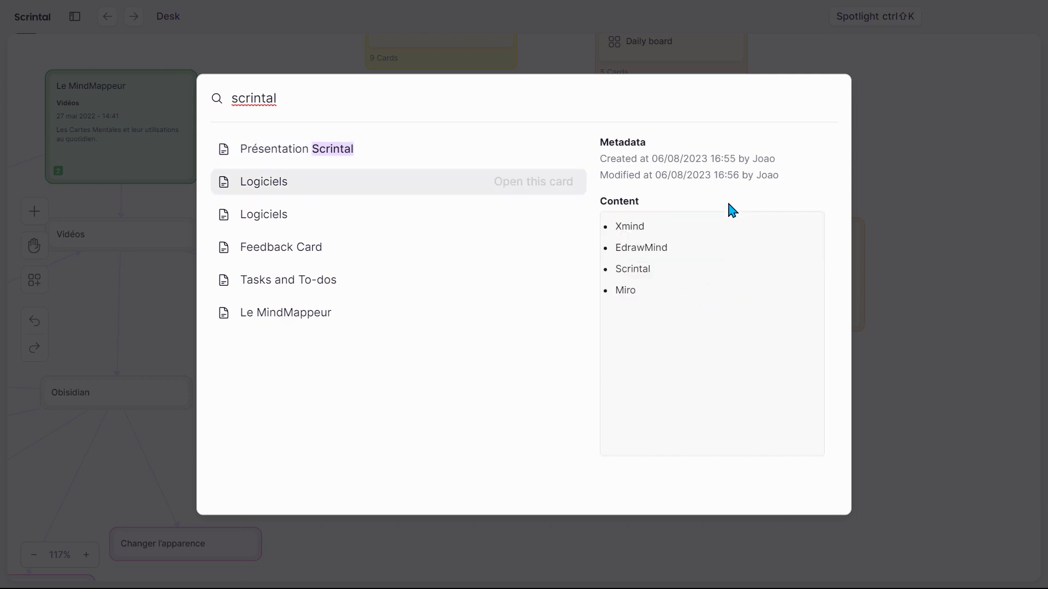
click(397, 153)
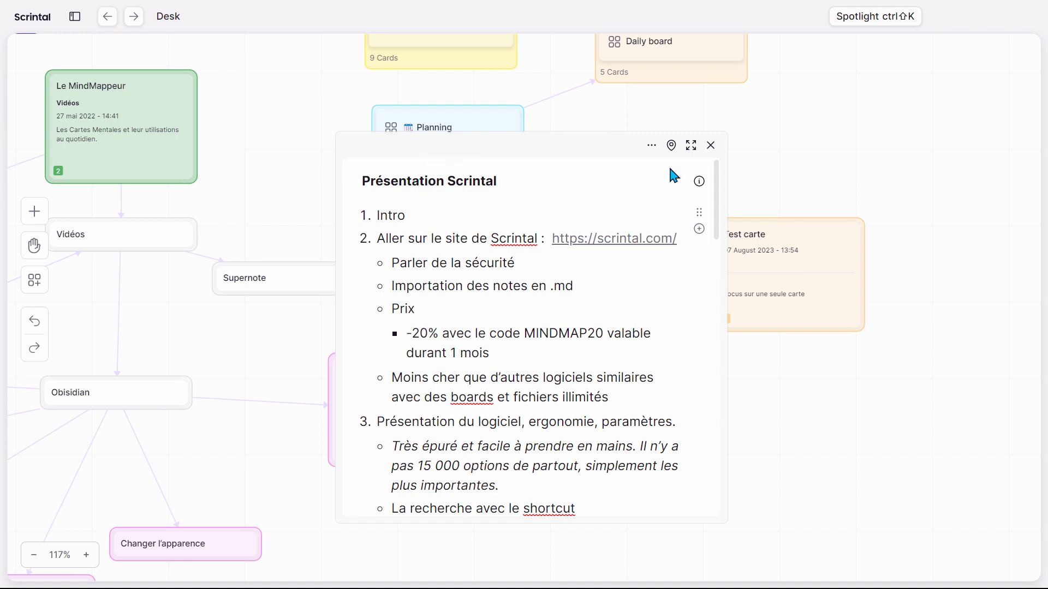
Step: View the "Présentation Scrintal" outline in full page, return to the Desk board, and close the card
click(691, 146)
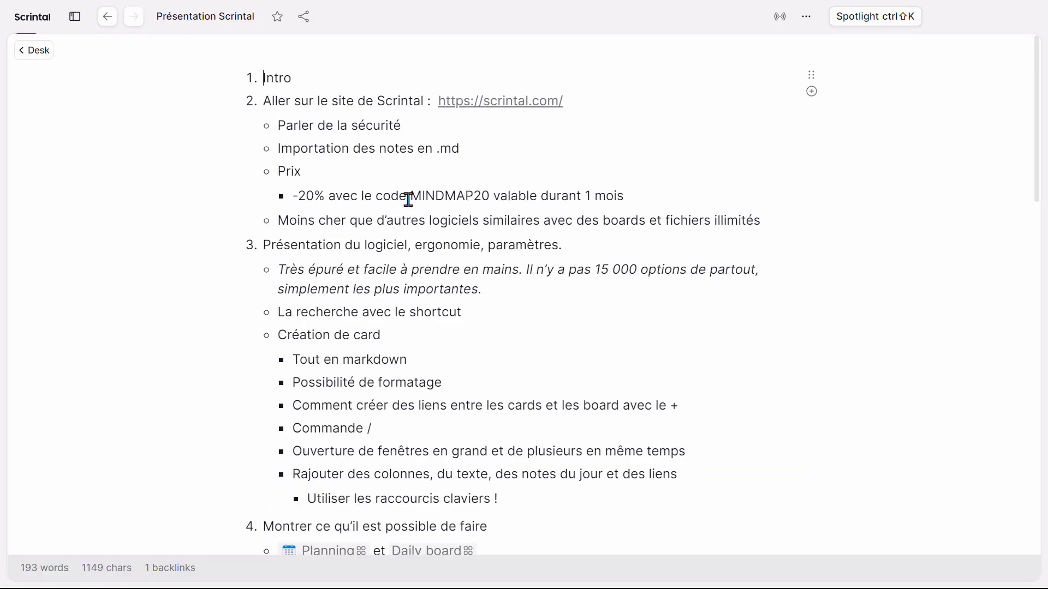
scroll(408, 199, down, 8)
scroll(475, 227, up, 8)
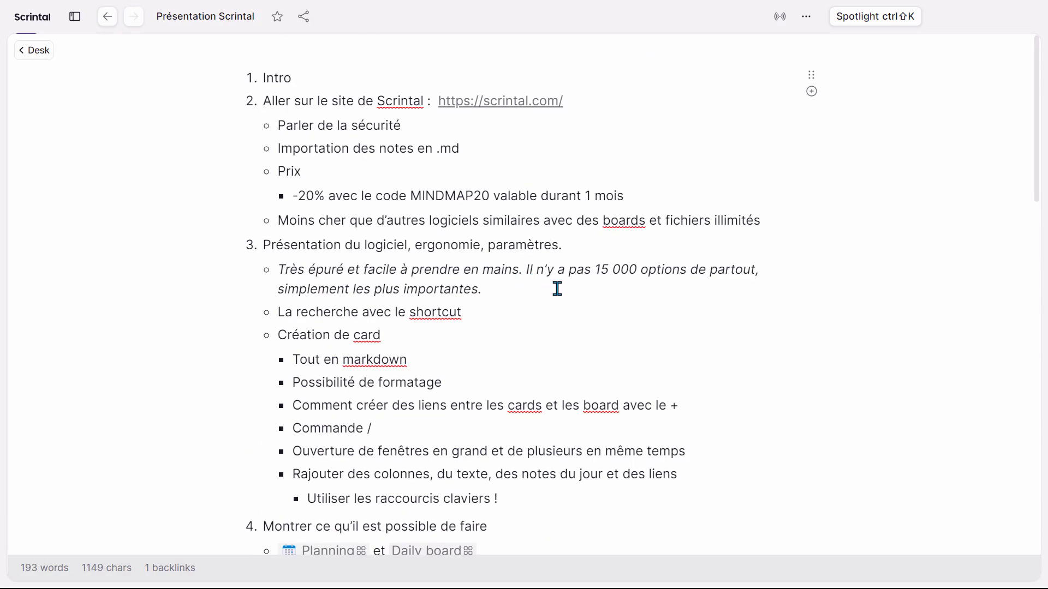
click(106, 17)
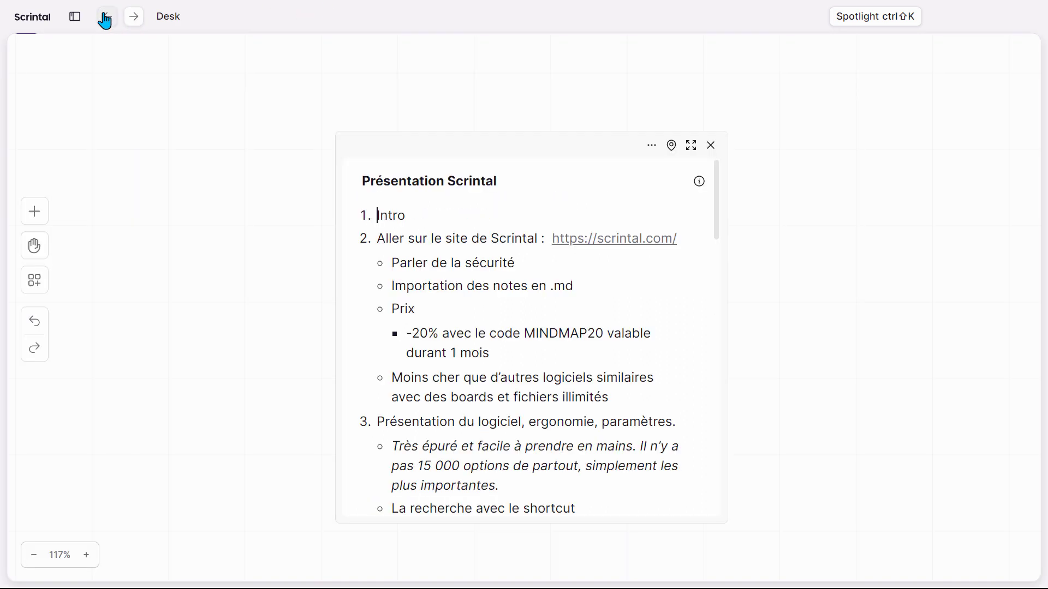
click(710, 146)
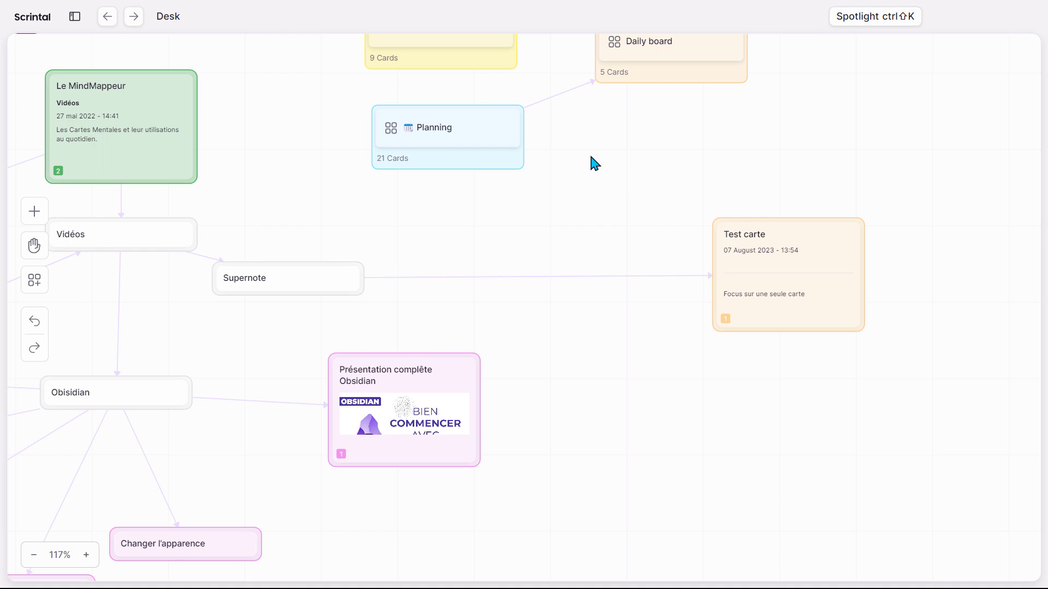
Step: Bring the board cards on the Desk into view and open the "Planning" board
drag(592, 157, 597, 349)
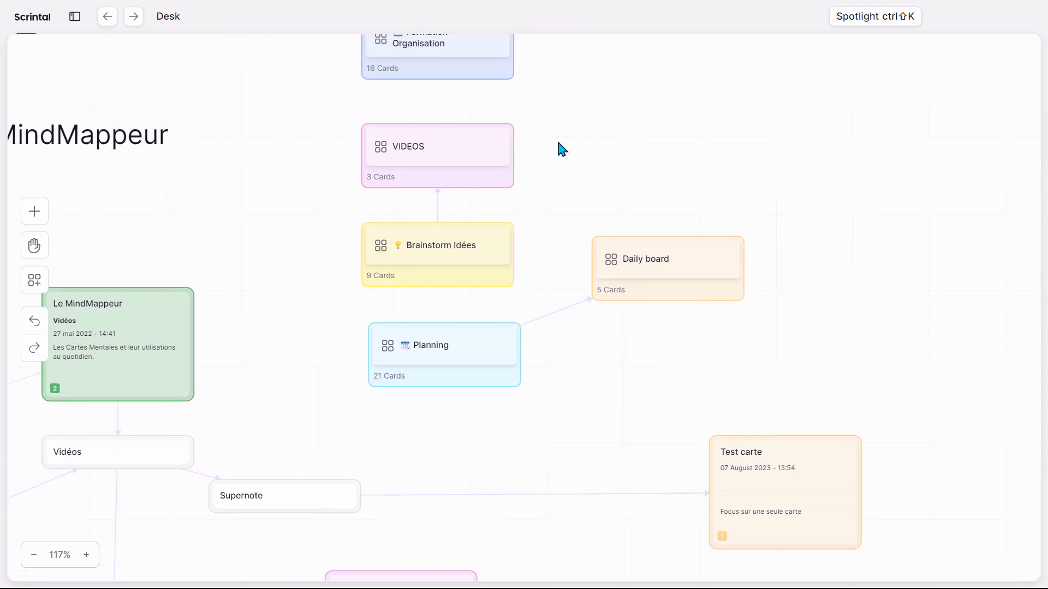
drag(559, 131, 564, 202)
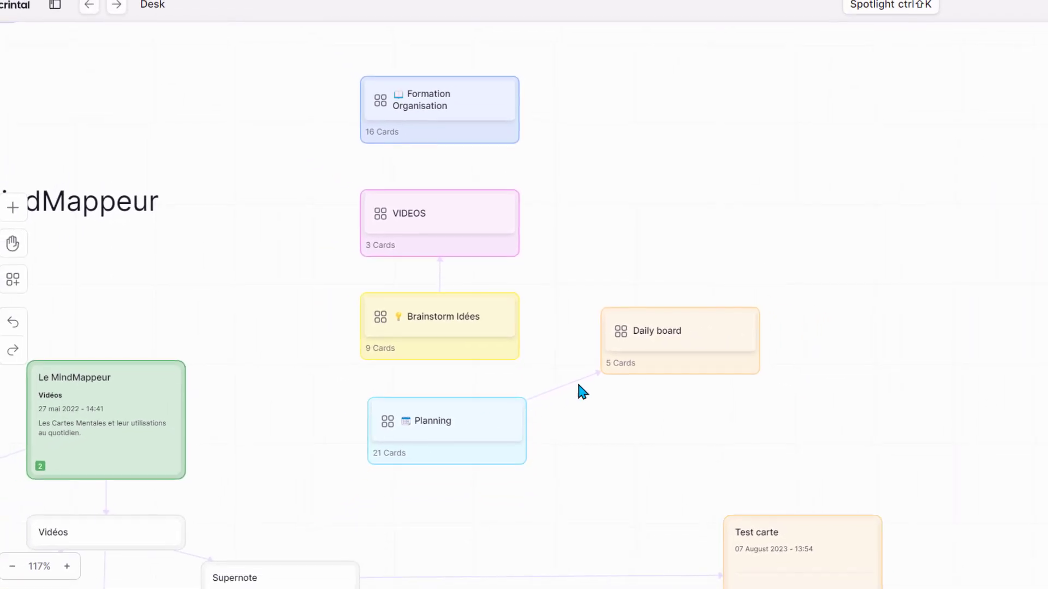
click(474, 426)
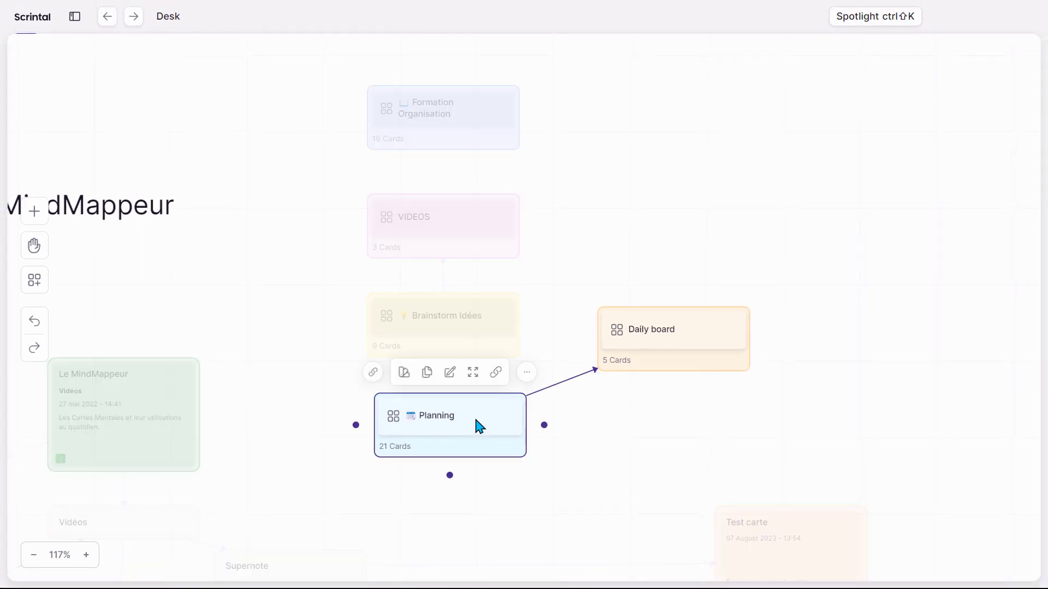
double_click(477, 426)
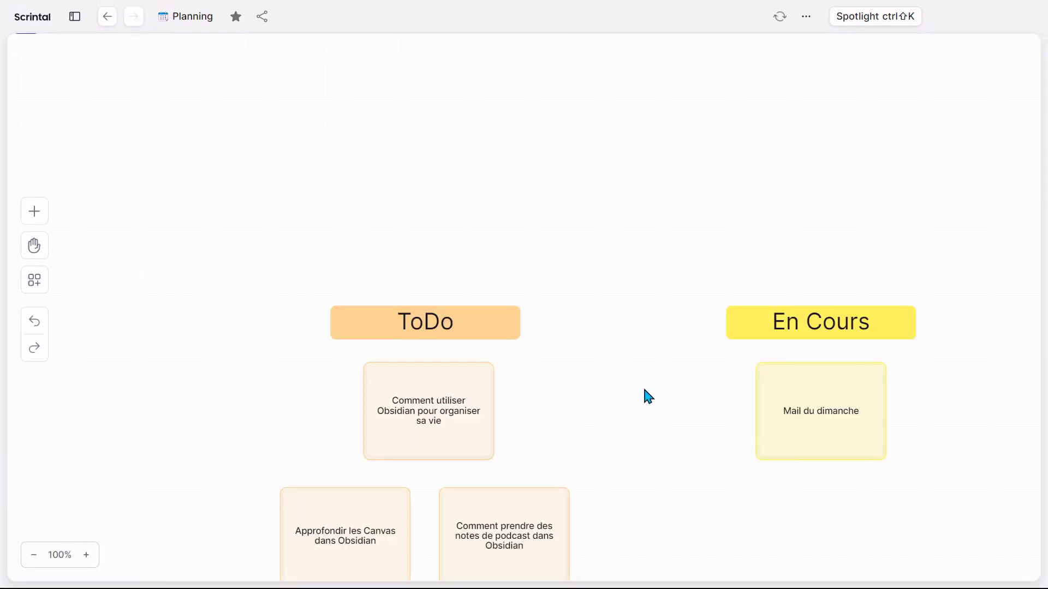
Step: Look over the Planning board's ToDo, En Cours and Terminé columns and focus on the "Daily board" card
scroll(627, 391, down, 5)
key(h)
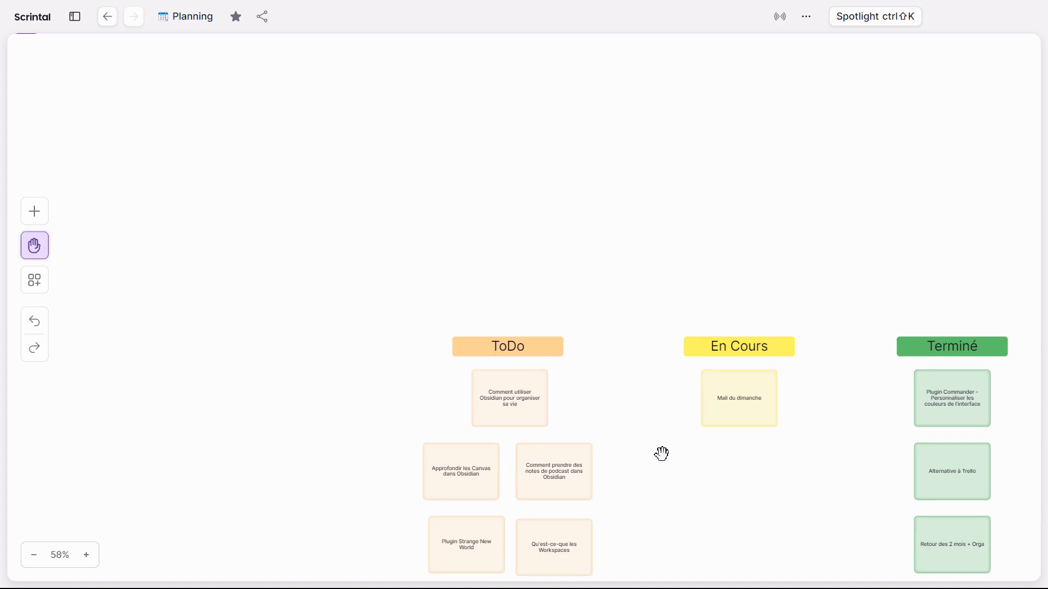
drag(661, 454, 216, 263)
key(h)
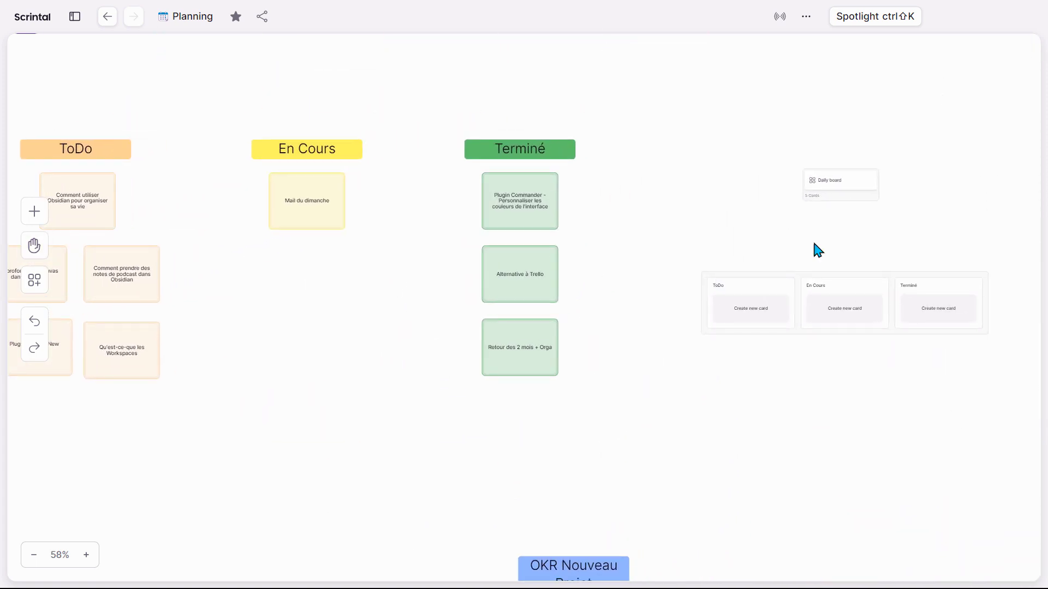
scroll(865, 205, up, 3)
scroll(857, 287, up, 3)
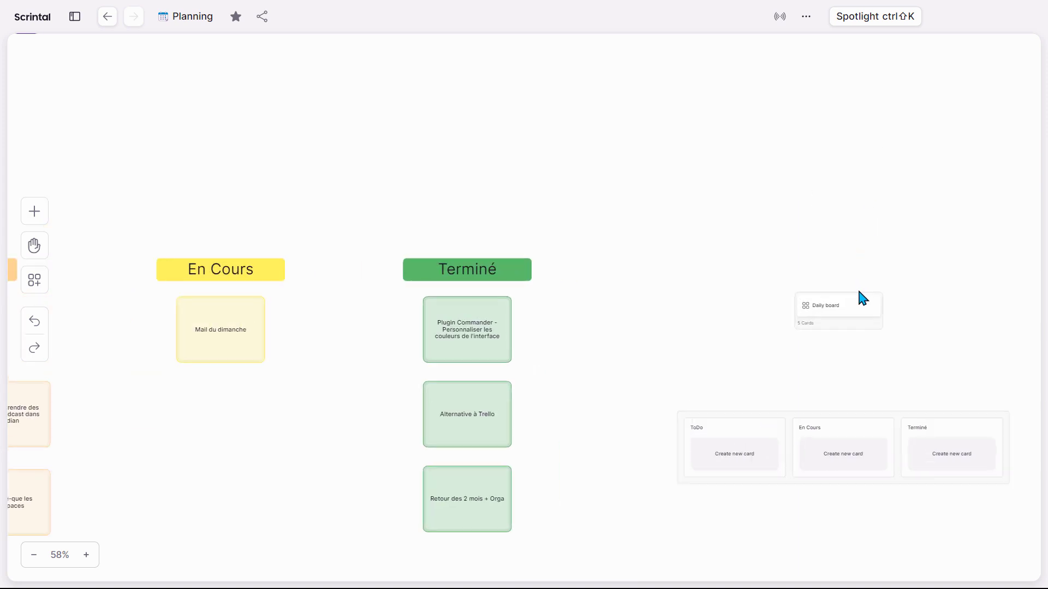
scroll(873, 322, up, 5)
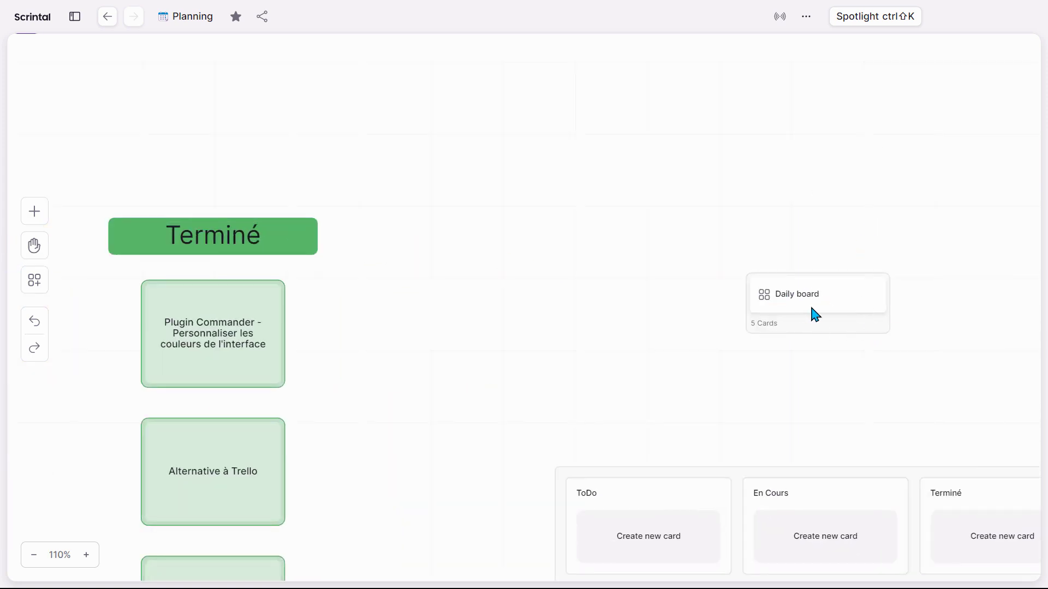
Step: Move the three-column block near the green cards, placing "Plugin Commander" in its ToDo column and "Alternative à Trello" in its Terminé column
scroll(640, 284, down, 3)
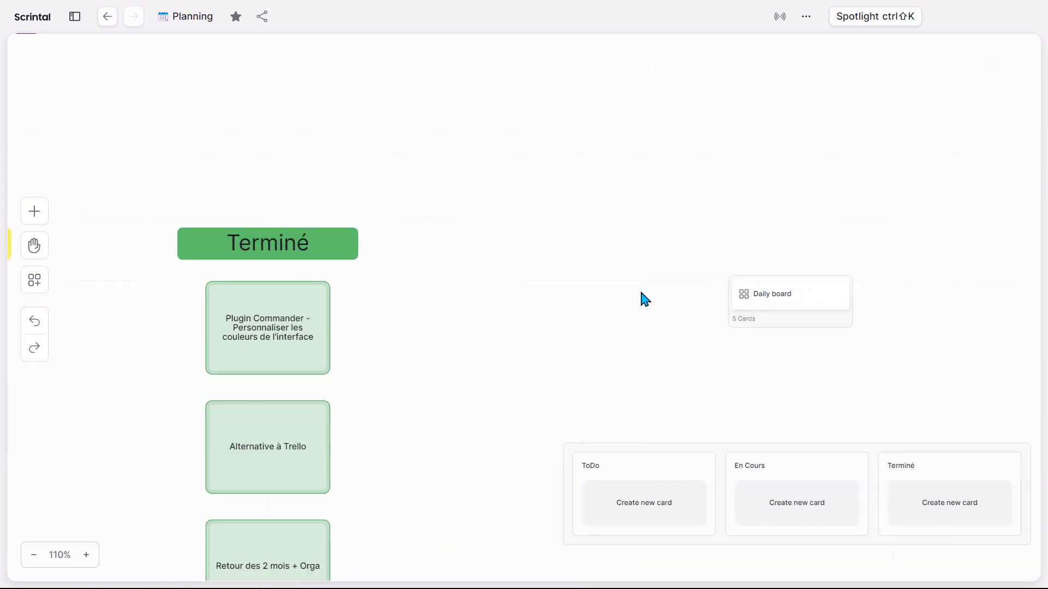
scroll(649, 290, down, 5)
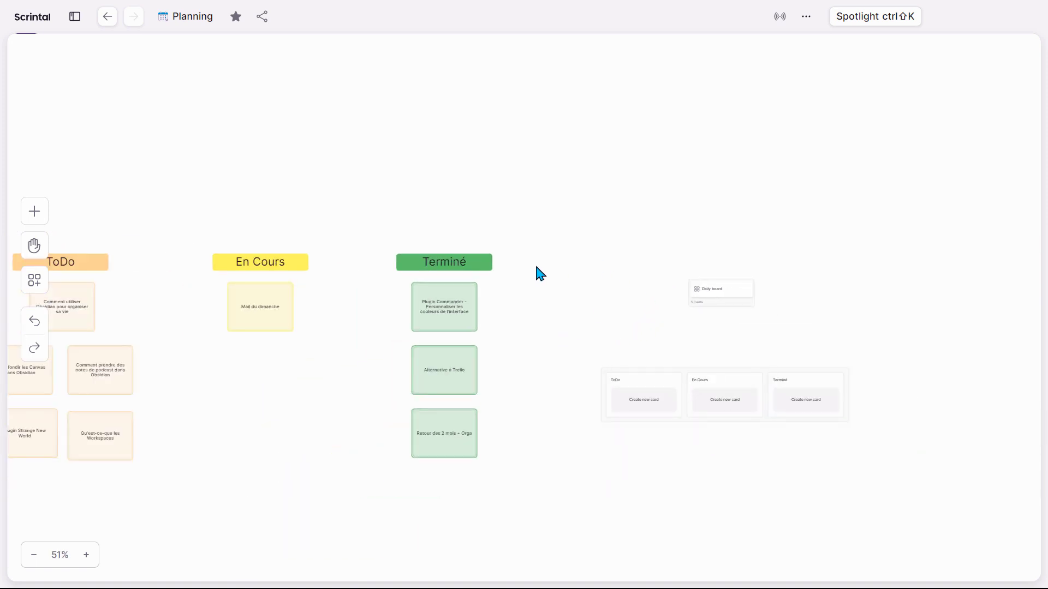
drag(581, 346, 632, 280)
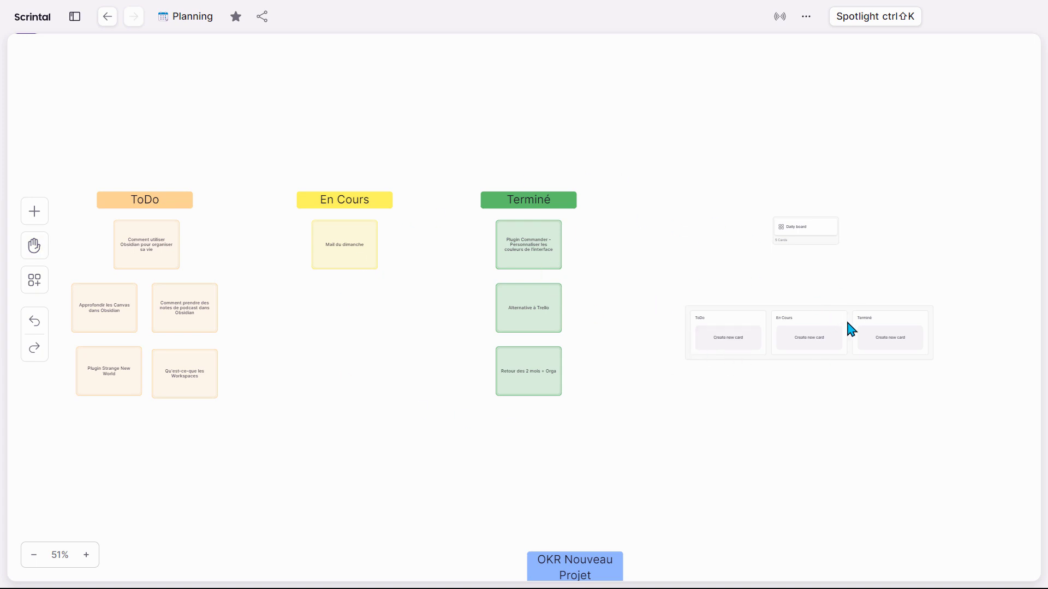
scroll(873, 335, up, 5)
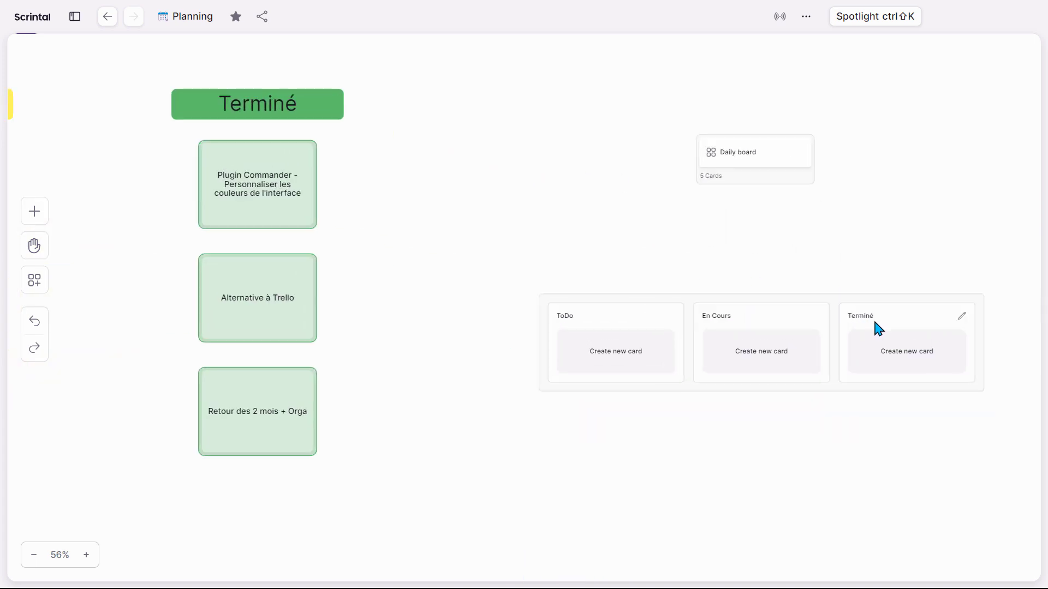
drag(824, 294, 729, 252)
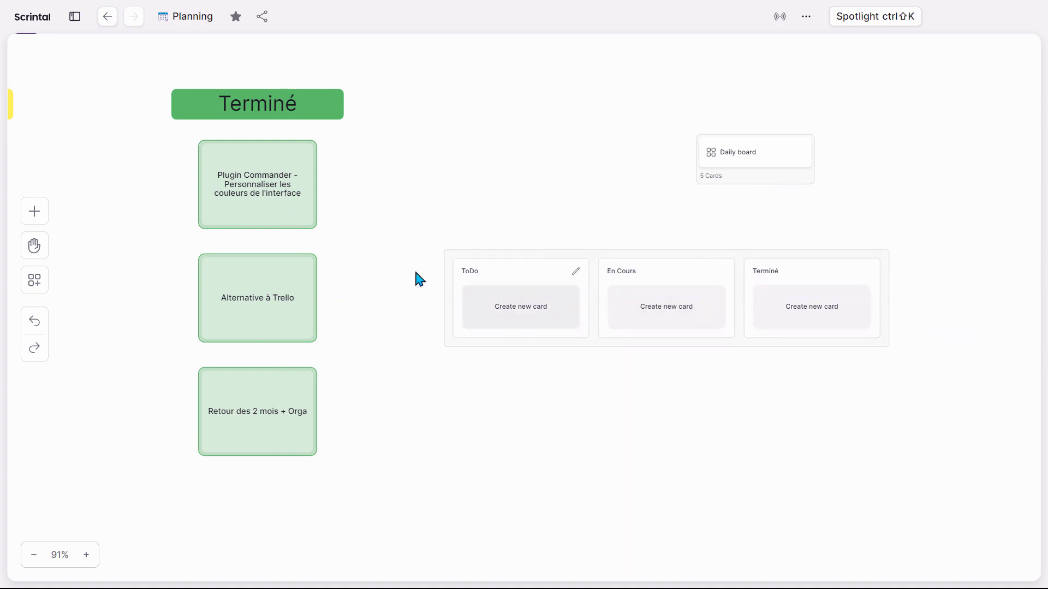
drag(324, 253, 519, 325)
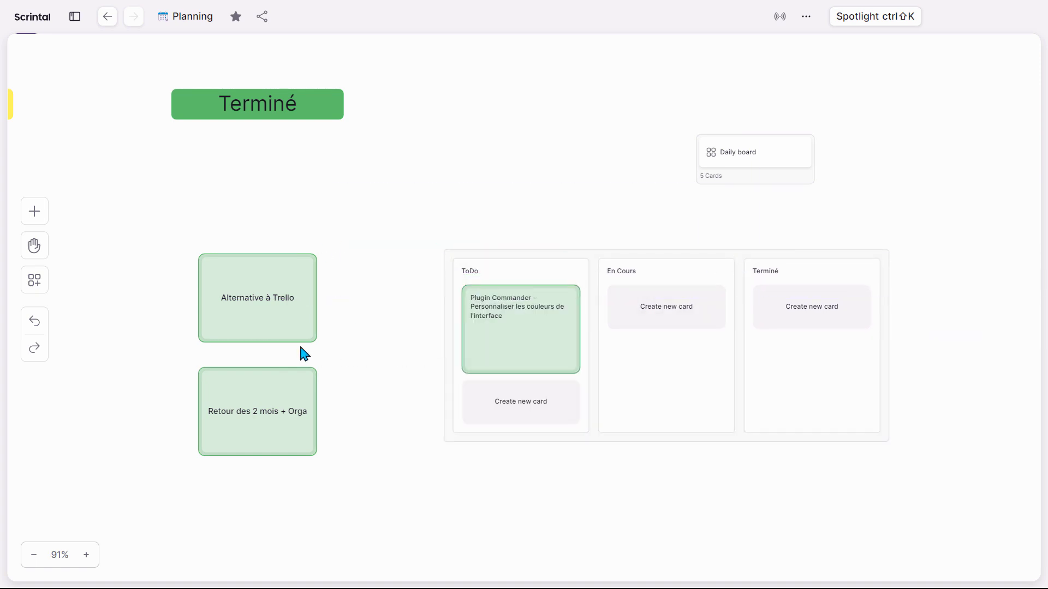
drag(255, 289, 814, 344)
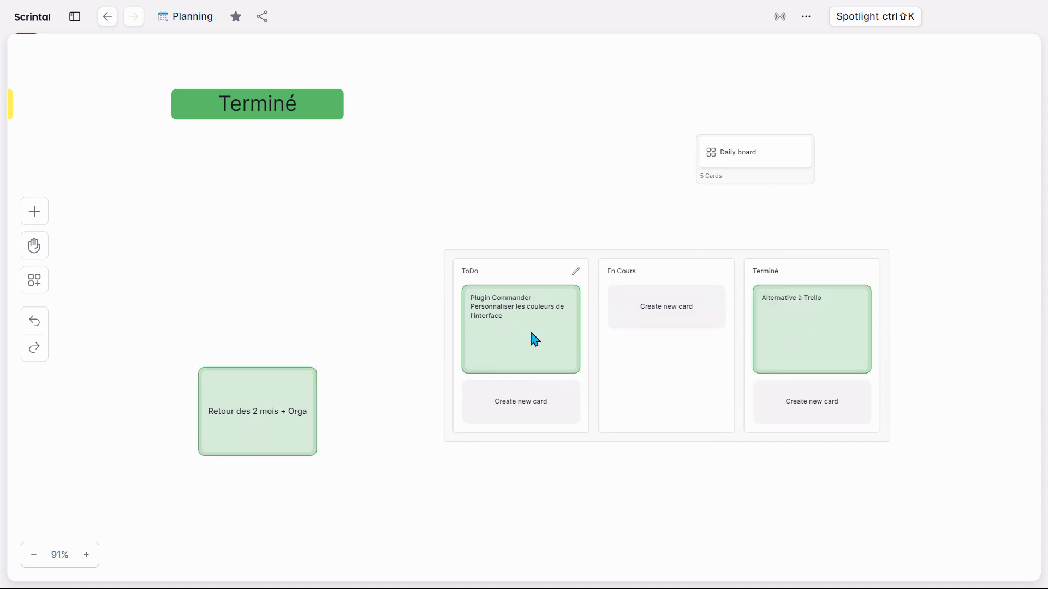
Step: Take the "Plugin Commander" and "Alternative à Trello" cards back out of the three-column block and place them under the green Terminé heading
drag(531, 339, 279, 225)
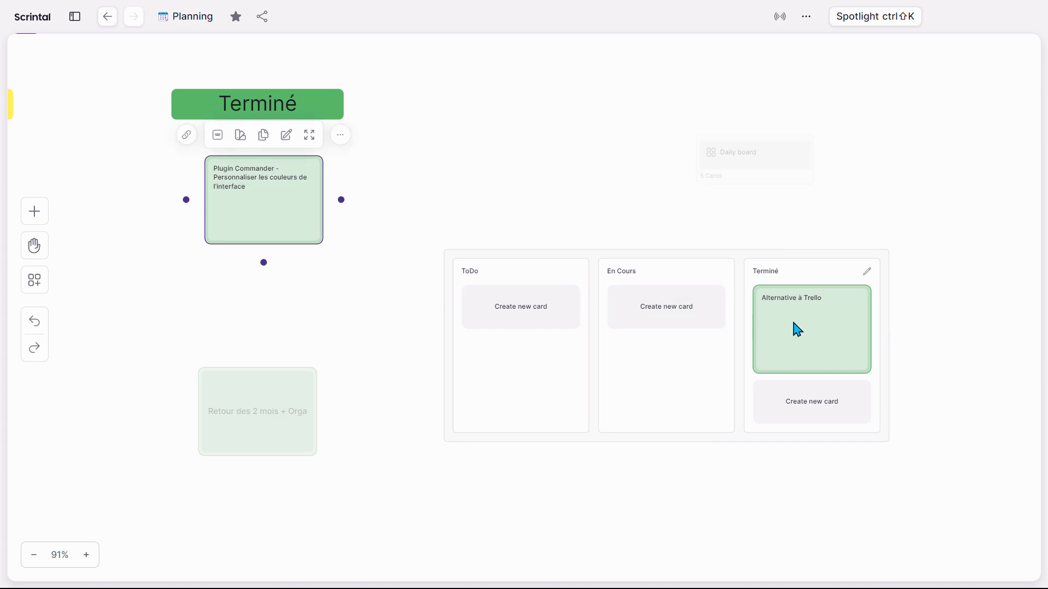
drag(796, 327, 255, 301)
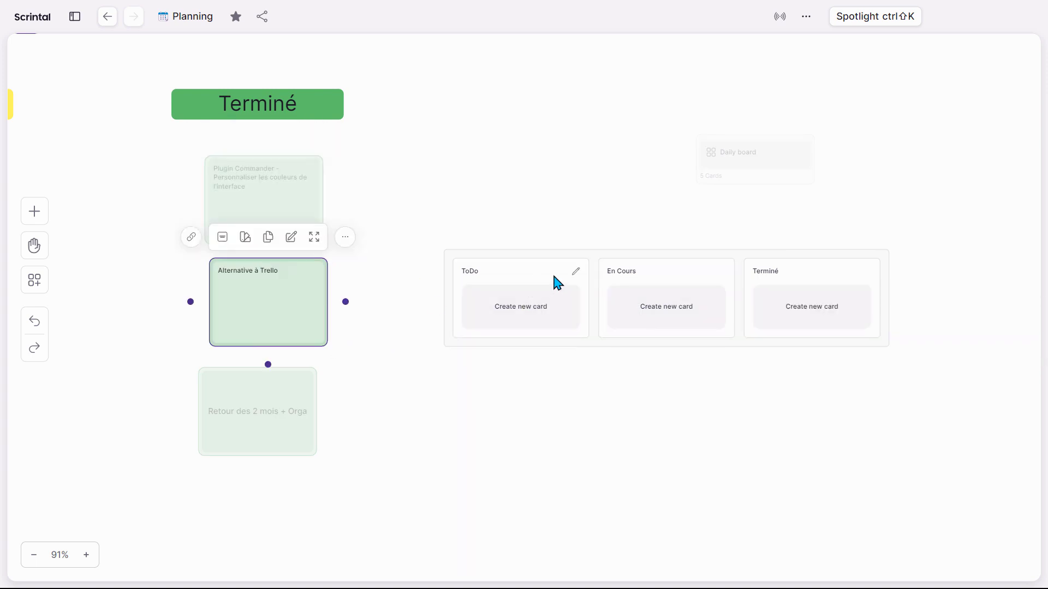
scroll(342, 277, down, 3)
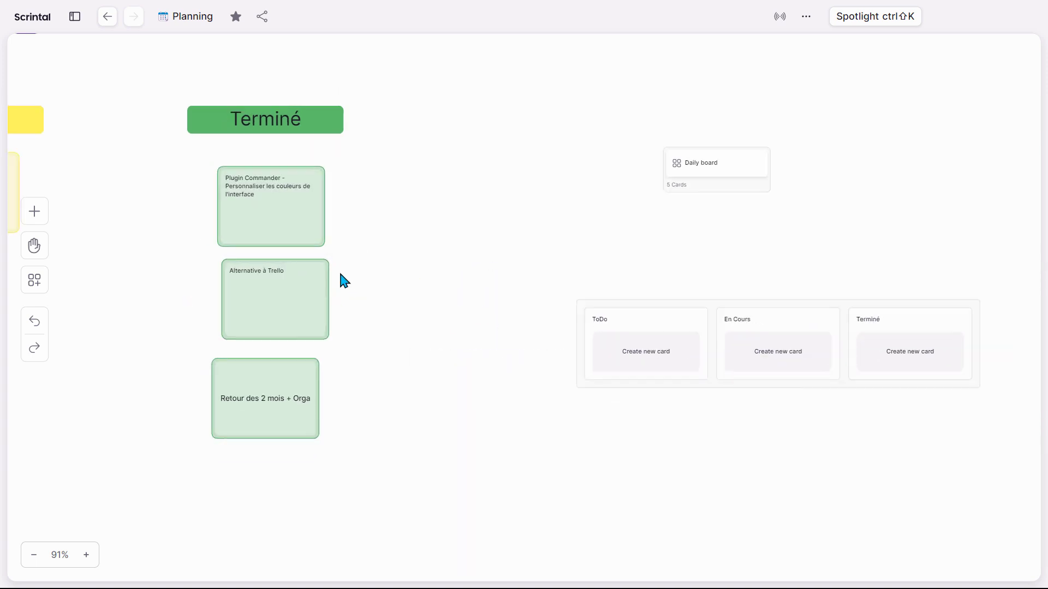
Step: Scatter the "Comment prendre des notes", "Approfondir les Canvas", "Plugin Strange New World" and "Qu'est-ce-que les Workspaces" cards irregularly under the ToDo heading
scroll(345, 278, down, 3)
key(h)
drag(164, 276, 560, 277)
key(h)
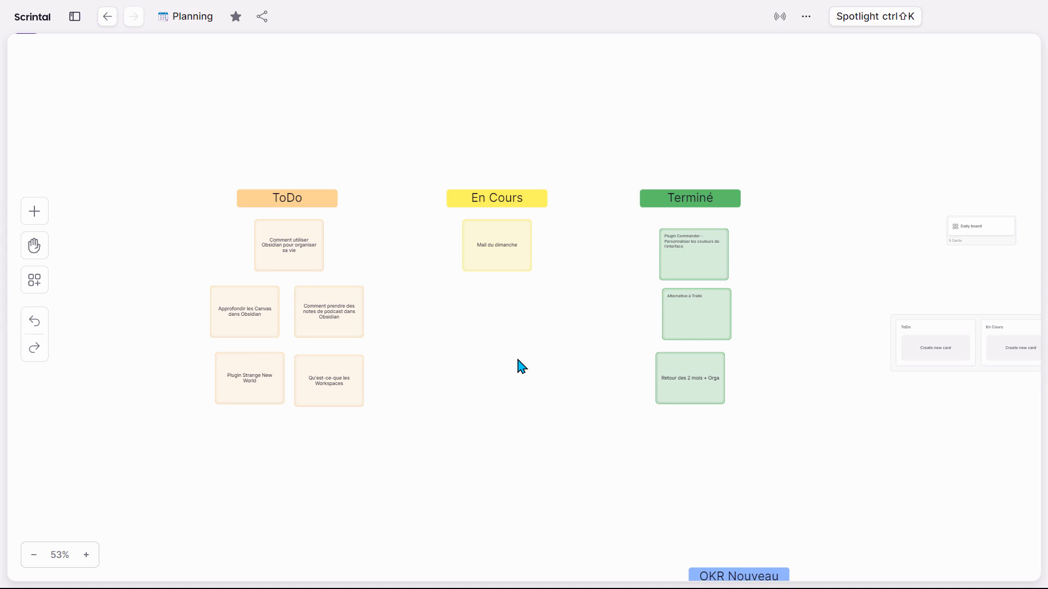
drag(331, 320, 368, 290)
drag(257, 322, 224, 291)
drag(246, 382, 283, 327)
drag(321, 378, 227, 381)
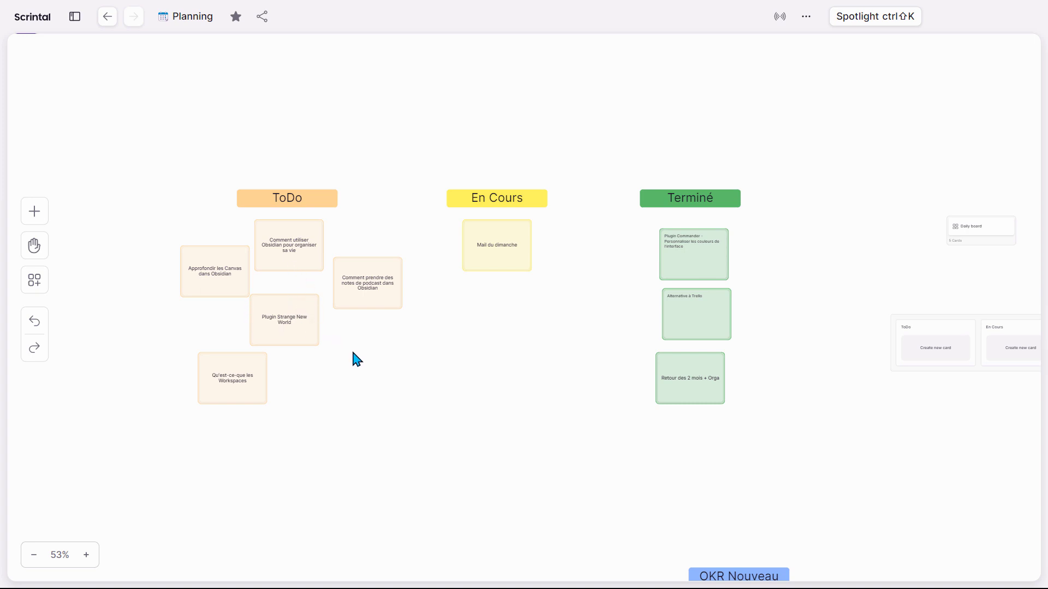
Step: Select the five ToDo cards, cycle them through the compact, preview and centered-title display styles, and look at their color options
drag(393, 392, 161, 243)
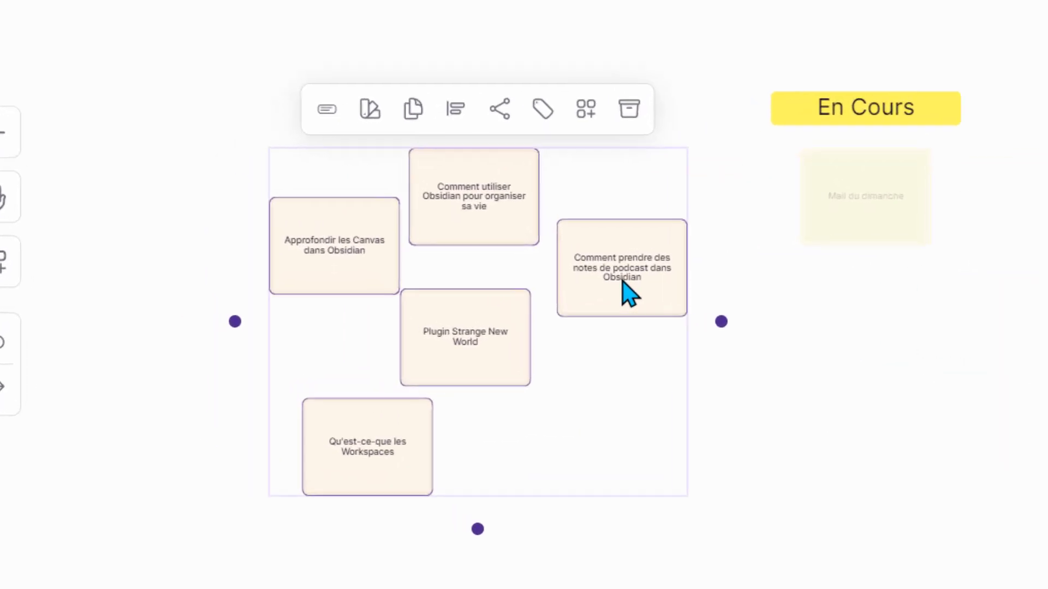
click(344, 110)
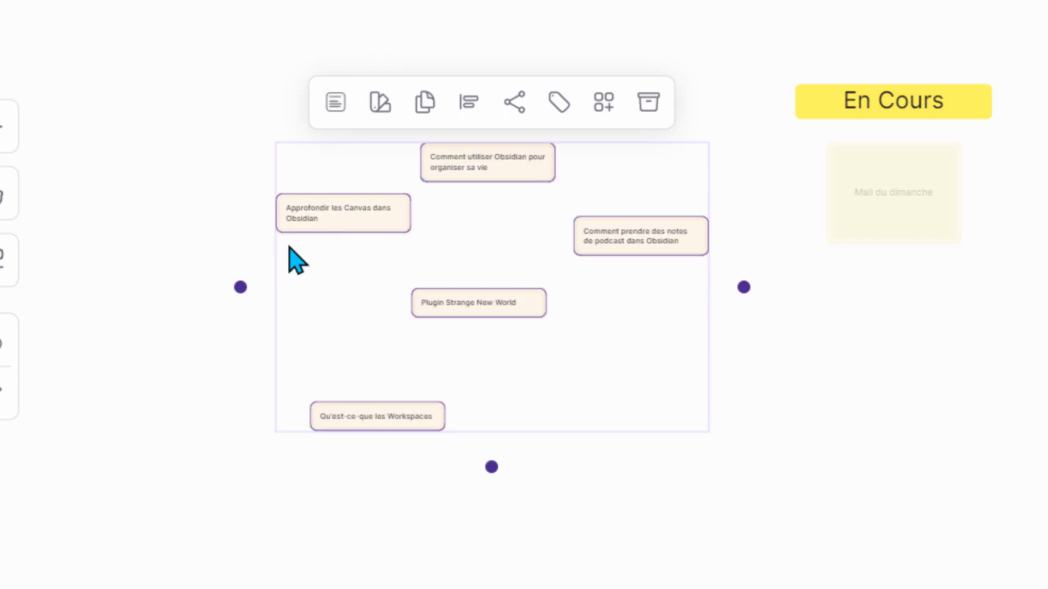
click(331, 104)
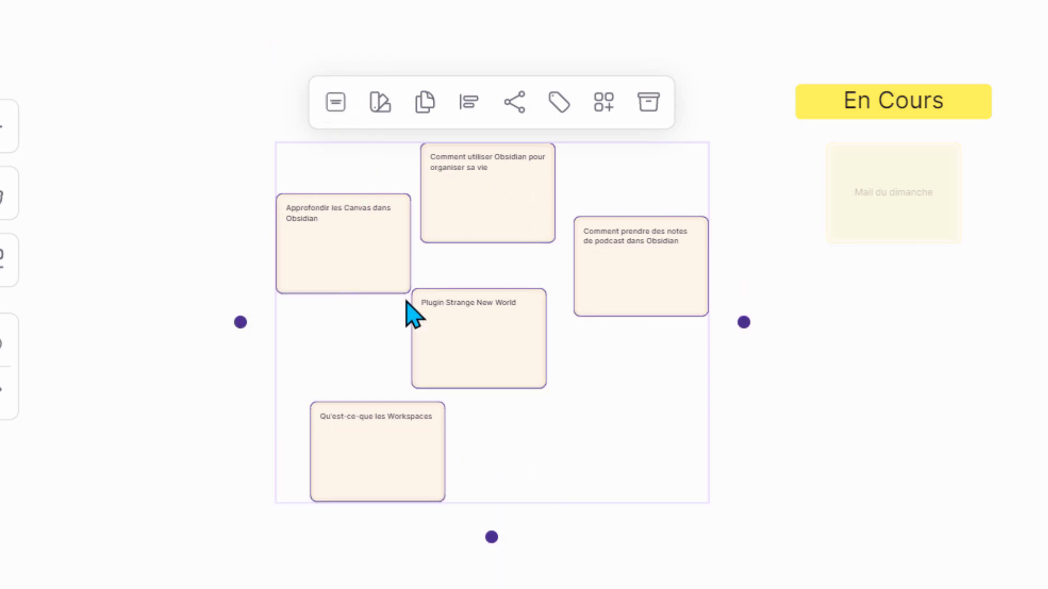
click(336, 105)
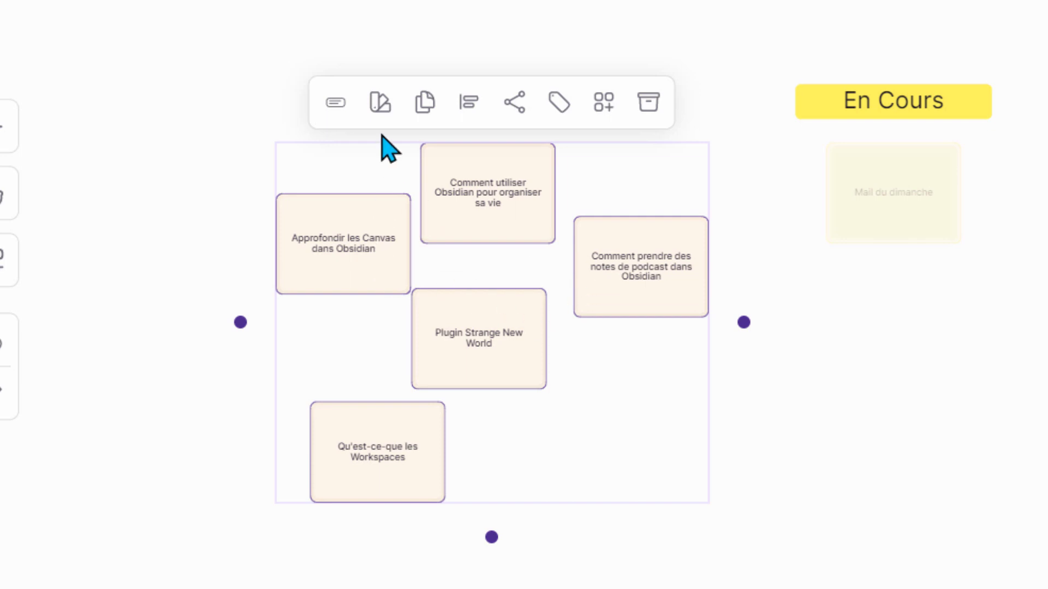
click(381, 103)
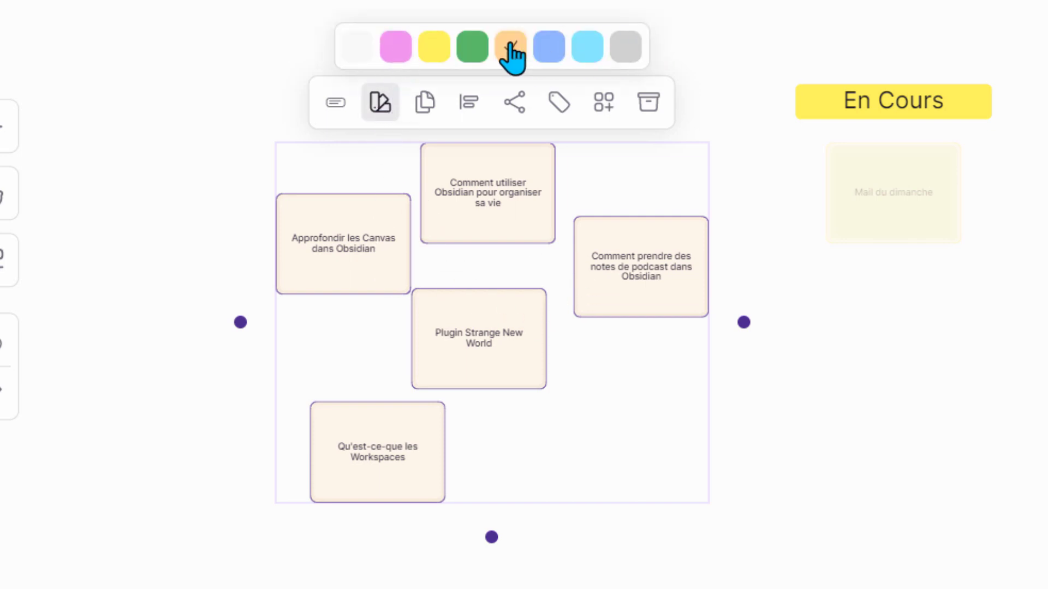
click(387, 108)
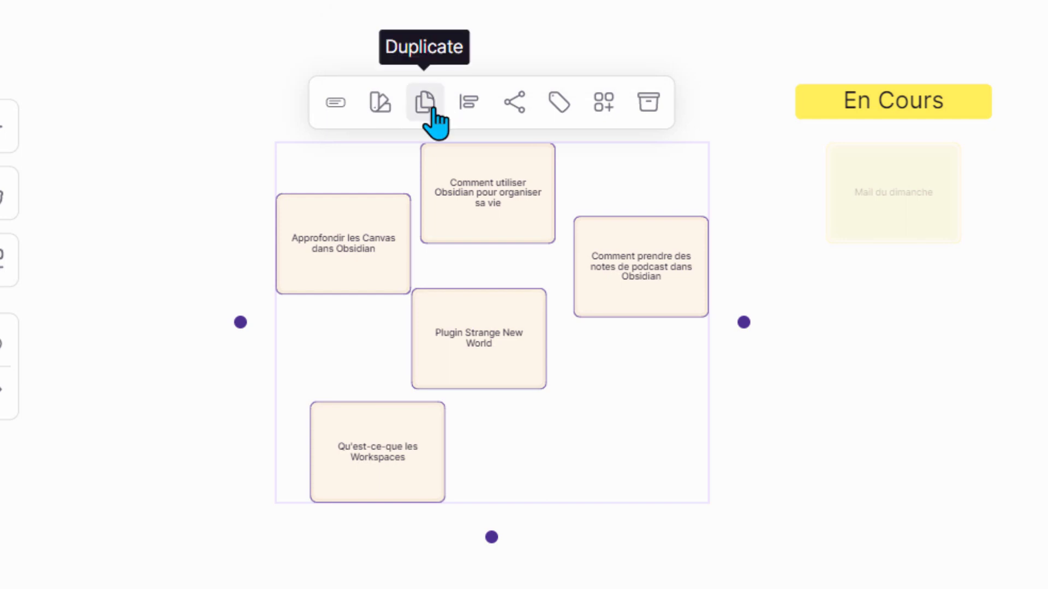
Step: Distribute the selected ToDo cards vertically and rearrange them roughly one under another, with "Comment prendre des notes de podcast dans Obsidian" last
click(465, 104)
click(562, 42)
drag(376, 509, 421, 588)
drag(490, 398, 463, 443)
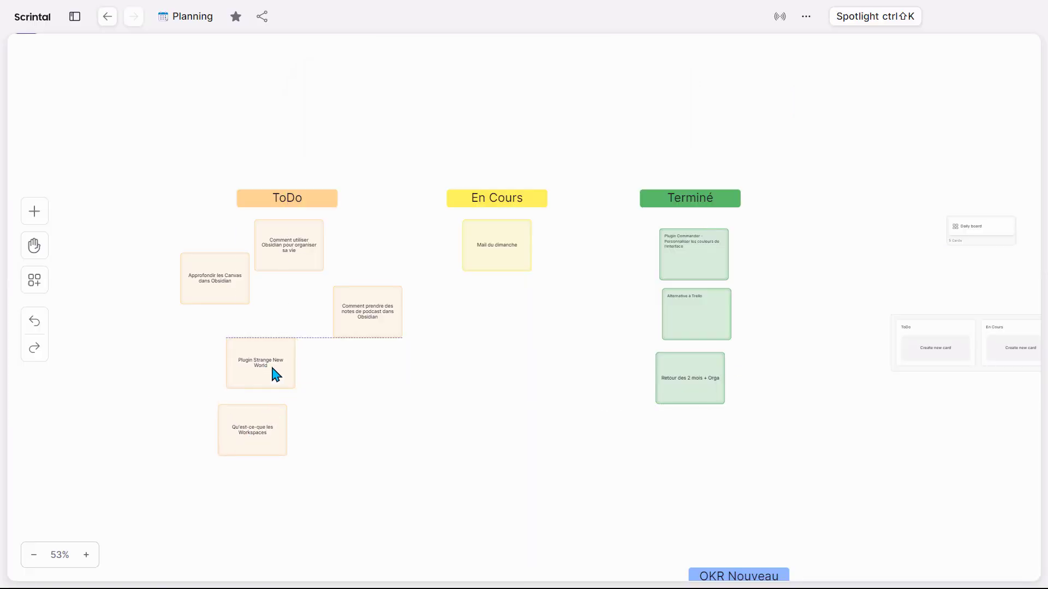
drag(275, 374, 284, 379)
drag(244, 276, 293, 324)
drag(368, 319, 268, 501)
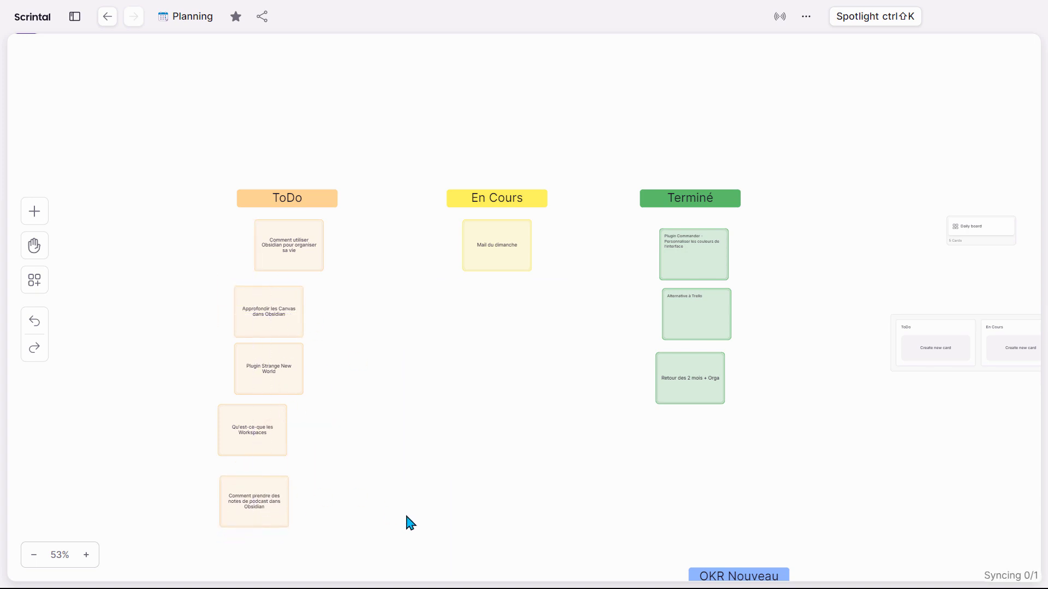
Step: Distribute the five ToDo cards horizontally and vertically, align them vertically into one column, and center that column under the ToDo heading
drag(407, 516, 184, 230)
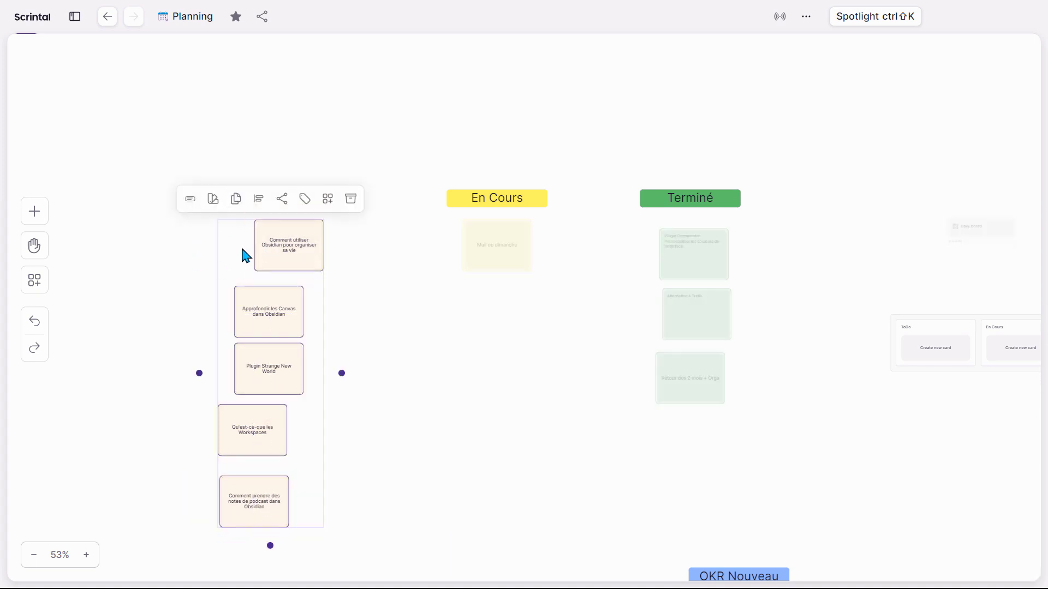
click(259, 199)
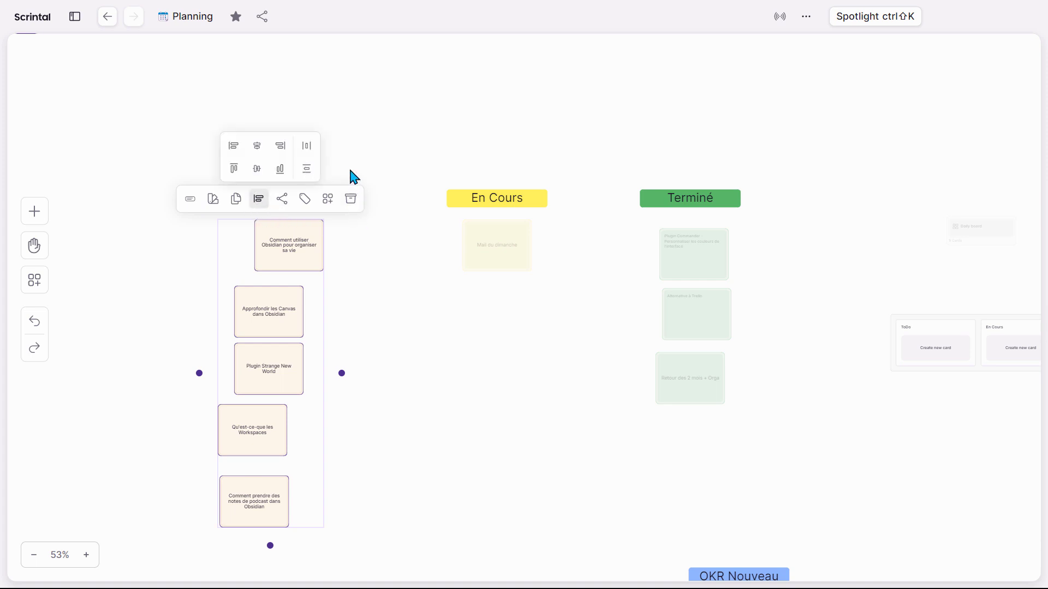
click(307, 148)
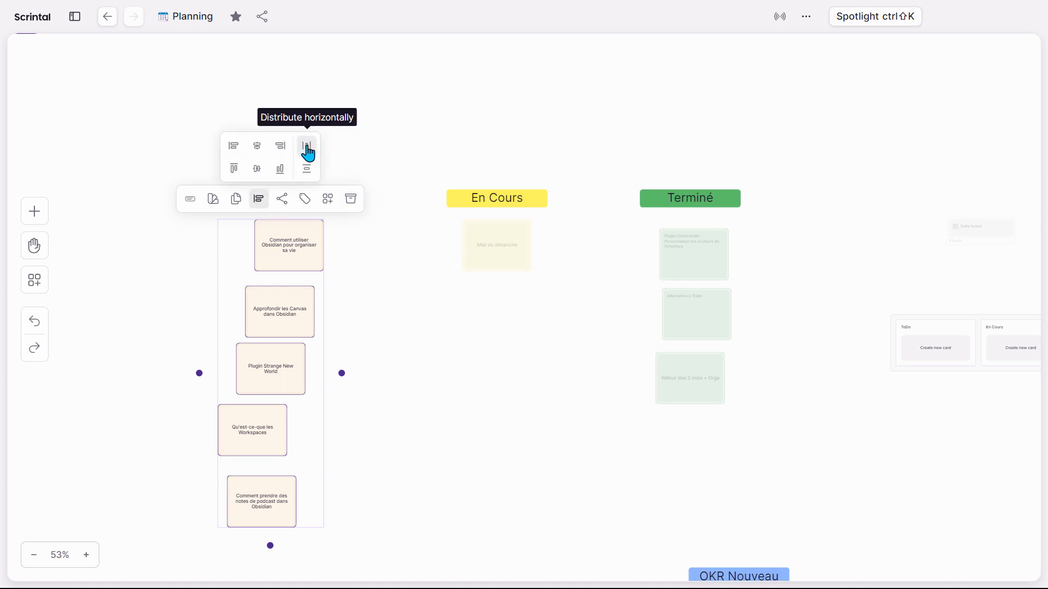
click(307, 168)
click(257, 147)
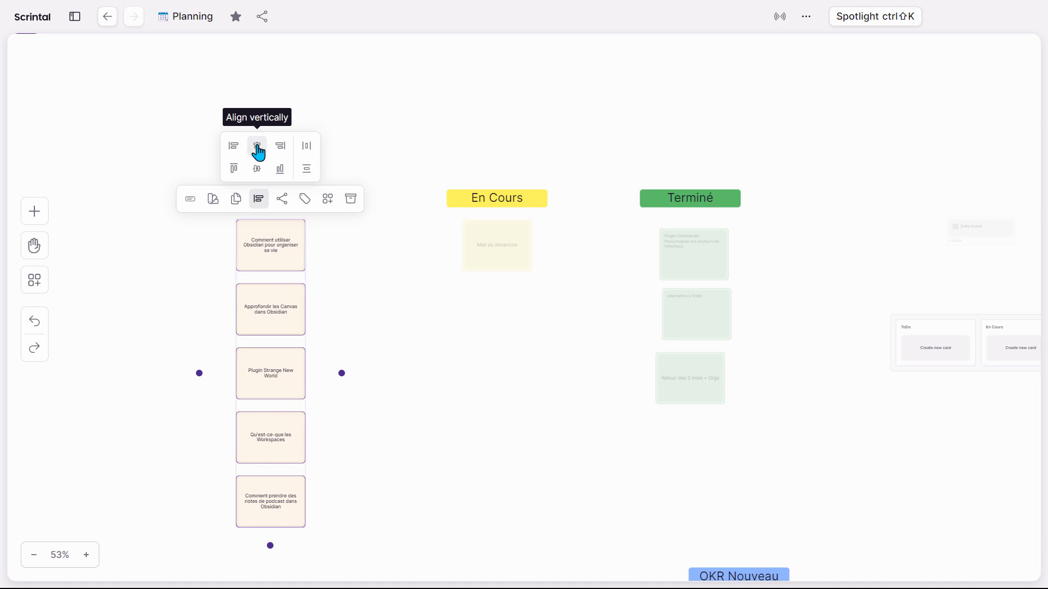
click(370, 312)
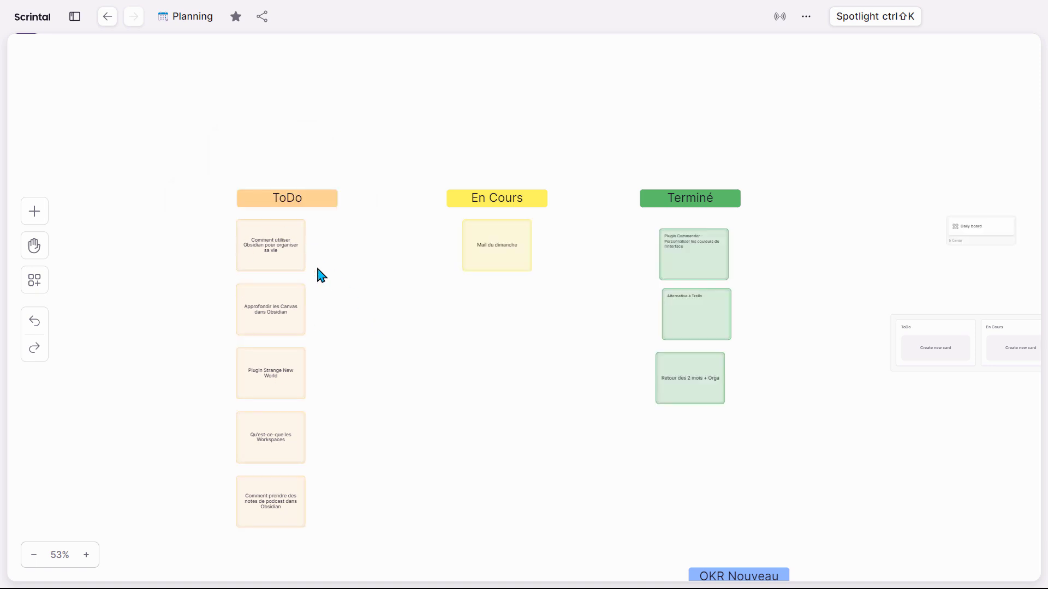
drag(346, 500, 264, 253)
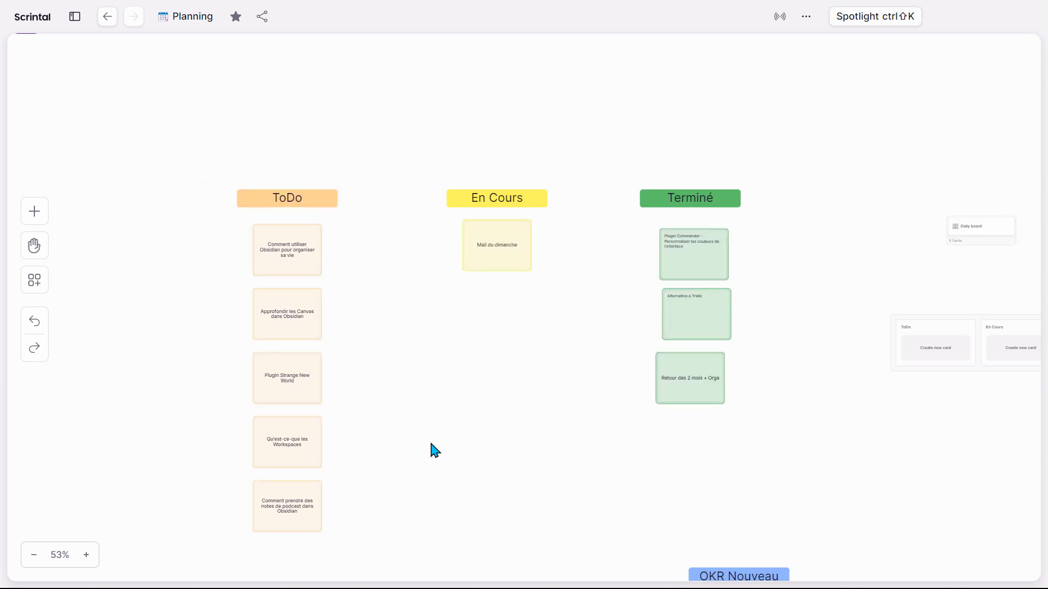
Step: Bring the whole Planning board into view, including the OKR Nouveau Projet section, and open the "Daily board"
scroll(682, 453, down, 5)
drag(686, 417, 615, 306)
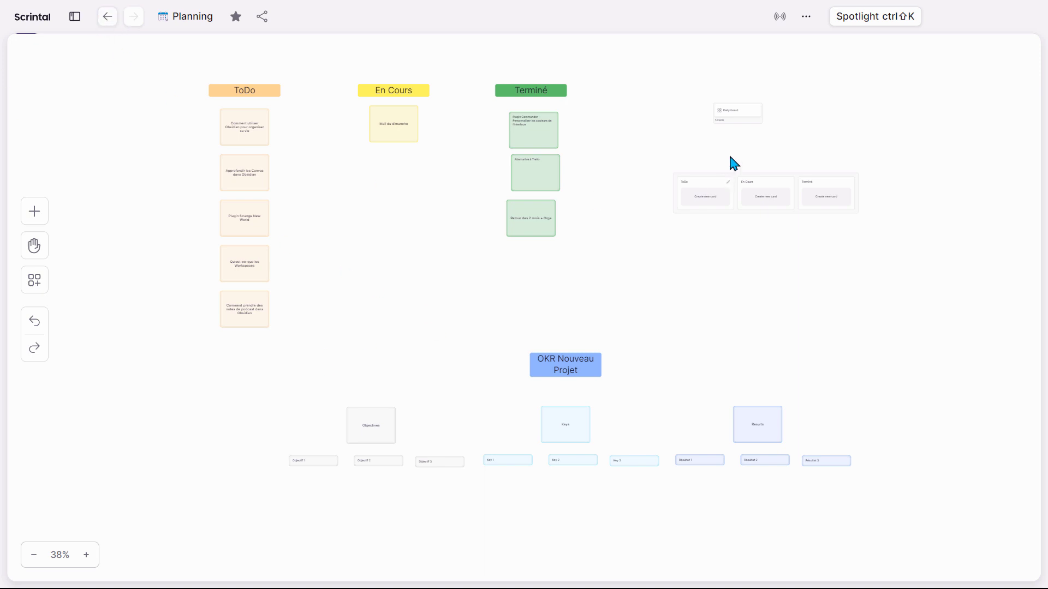
click(745, 115)
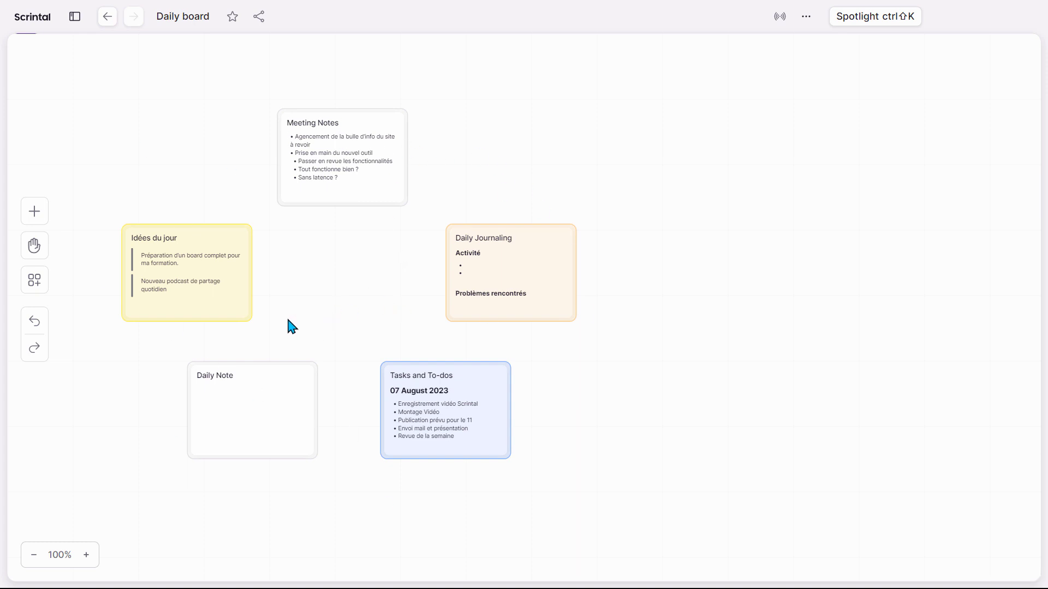
Step: Examine the Daily board's five cards, focusing on "Meeting Notes", "Daily Journaling" and "Tasks and To-dos"
scroll(496, 322, down, 3)
scroll(502, 326, down, 5)
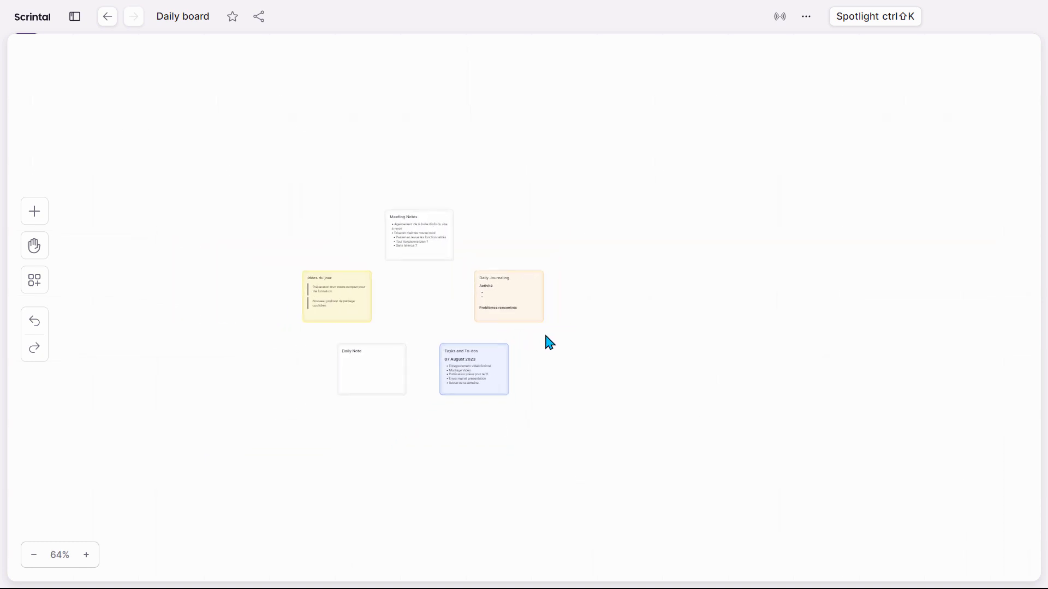
scroll(637, 393, down, 5)
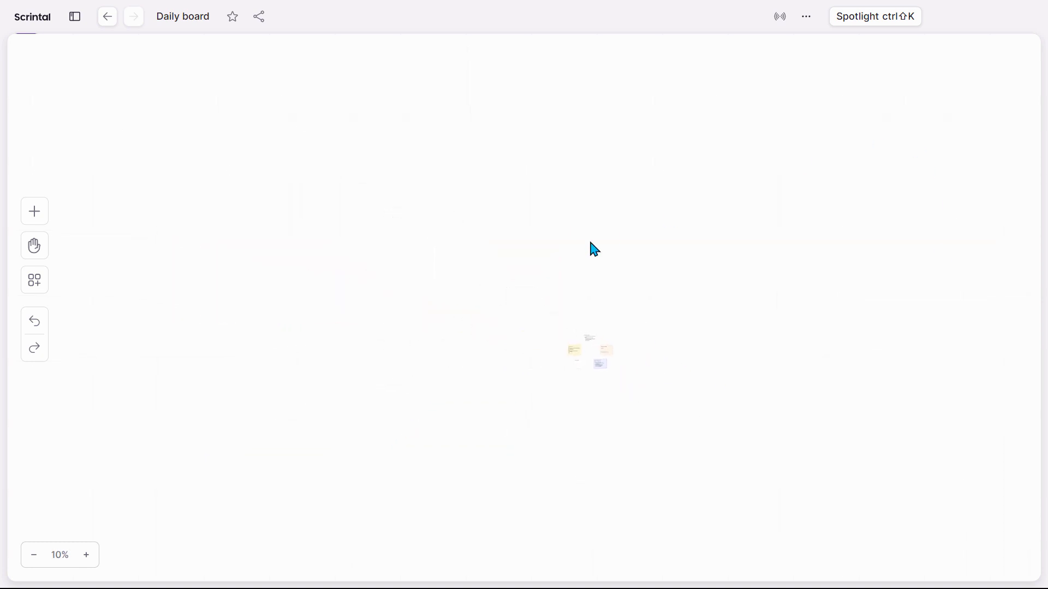
key(h)
drag(338, 260, 248, 220)
key(h)
scroll(516, 322, up, 5)
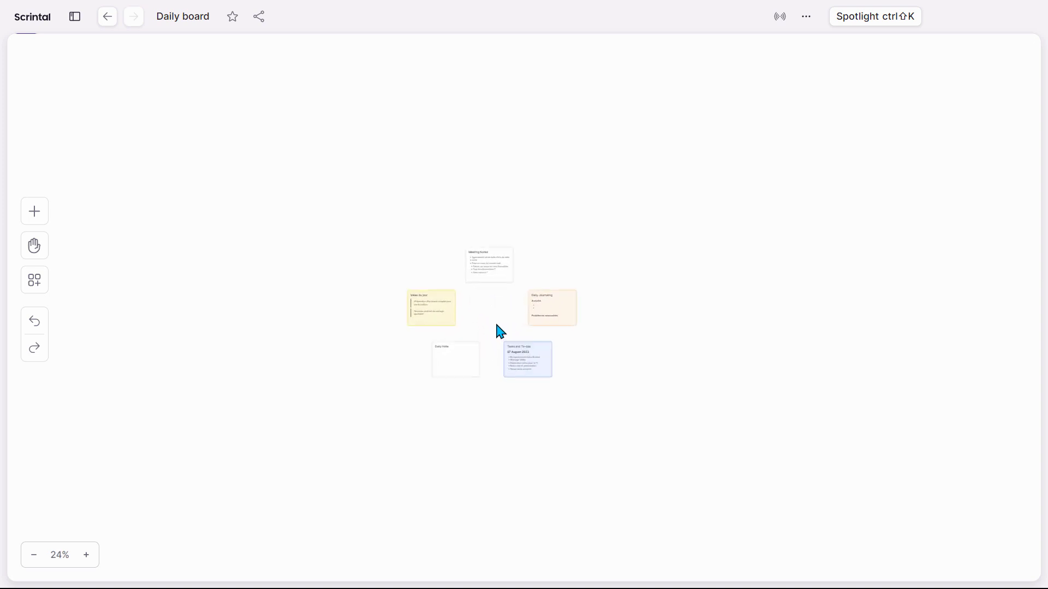
scroll(501, 331, up, 10)
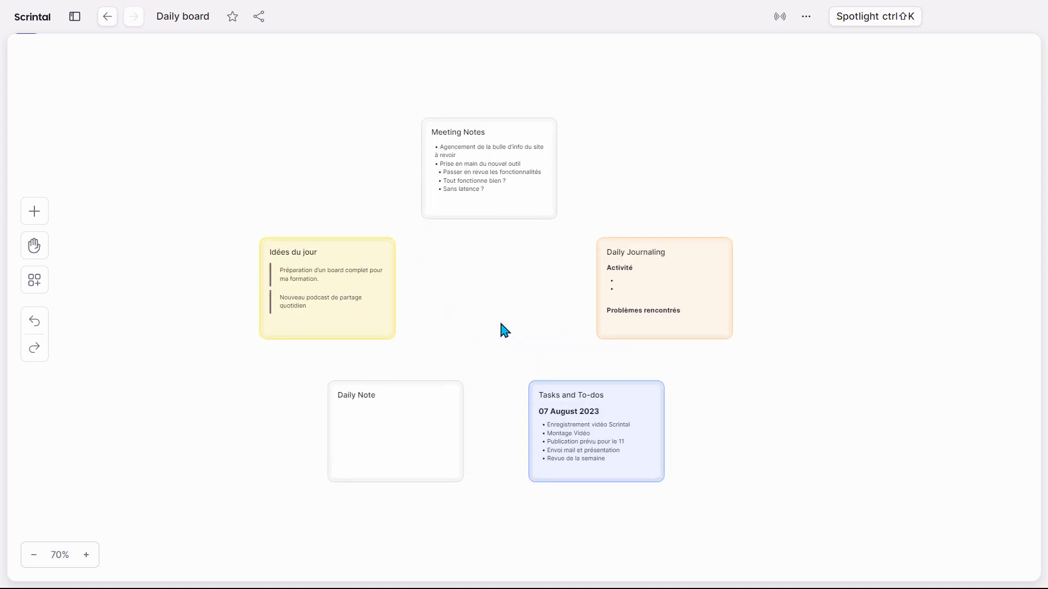
scroll(497, 326, up, 6)
click(519, 146)
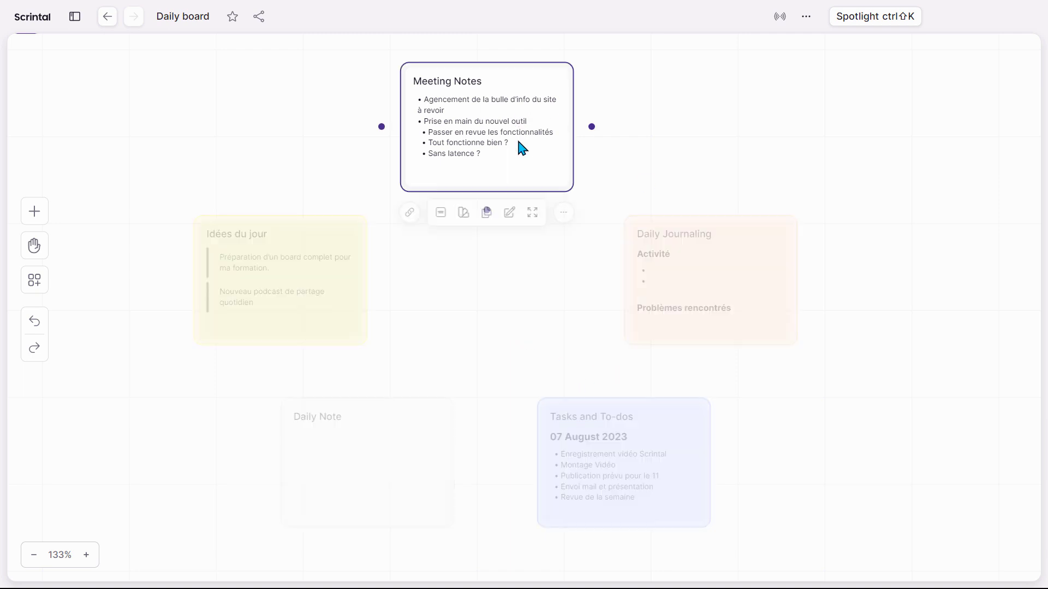
click(553, 316)
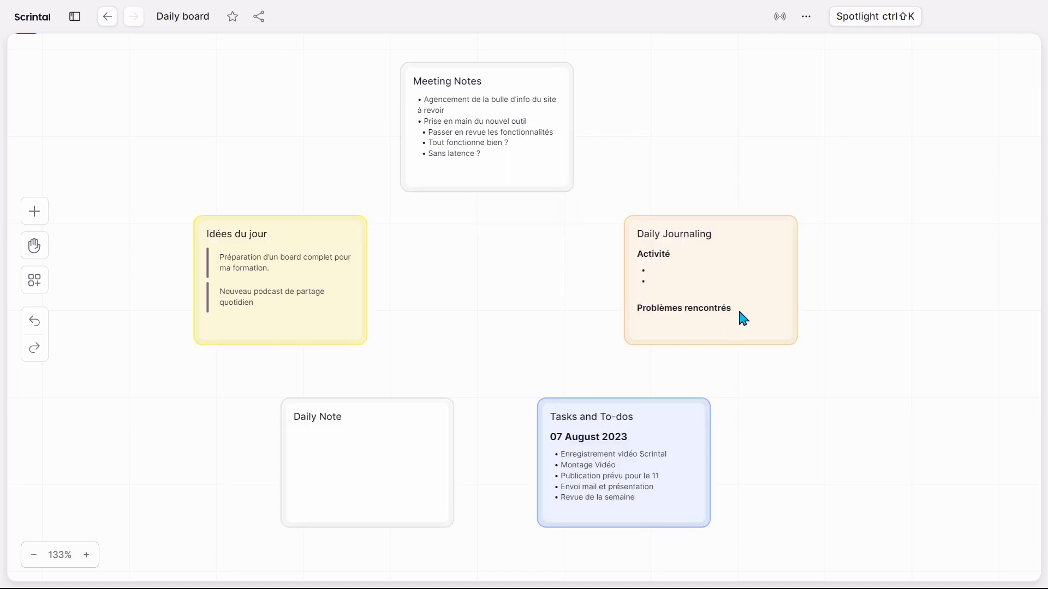
click(743, 318)
click(627, 463)
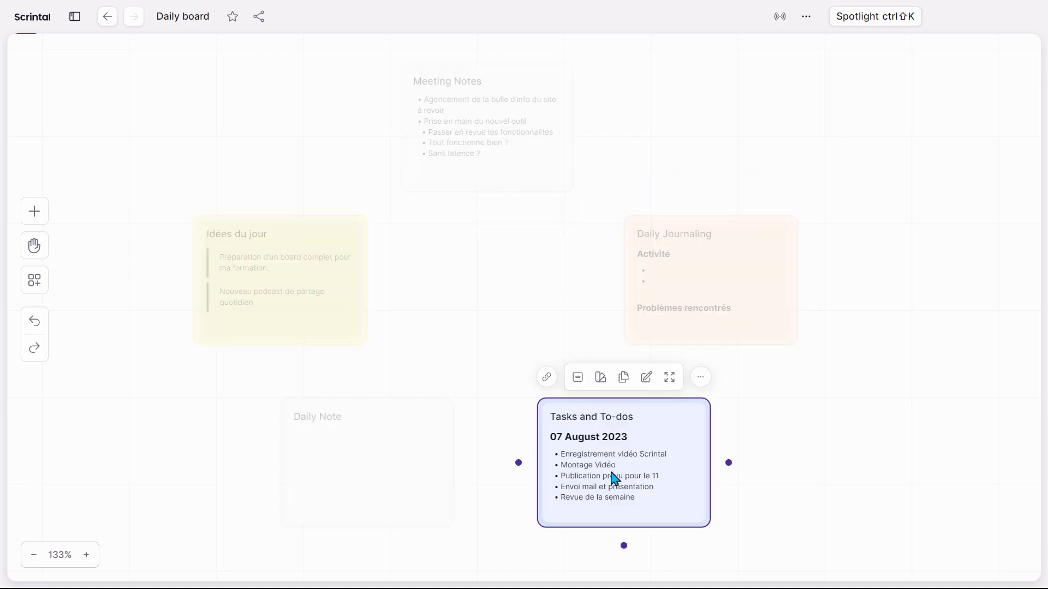
Step: Deselect the "Tasks and To-dos" card, leave the Daily board, and show My Desk with the sidebar hidden
click(459, 273)
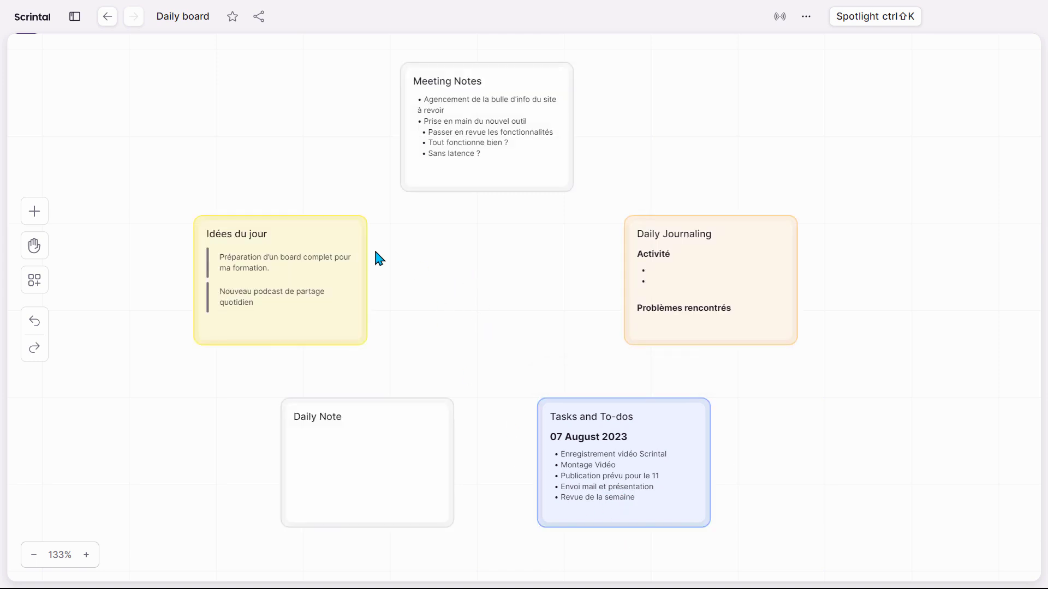
click(315, 301)
click(479, 314)
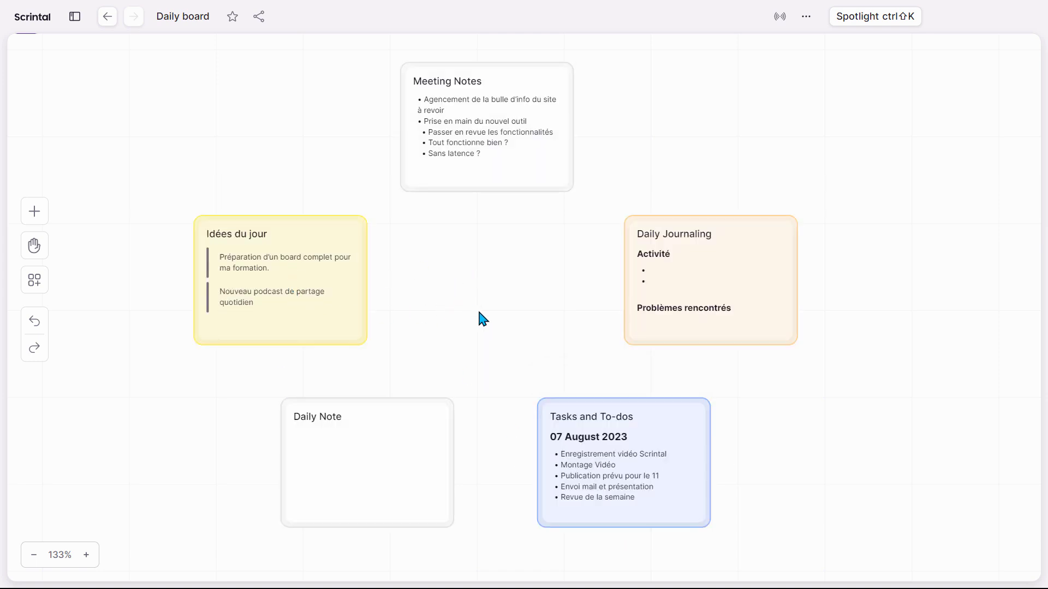
click(107, 16)
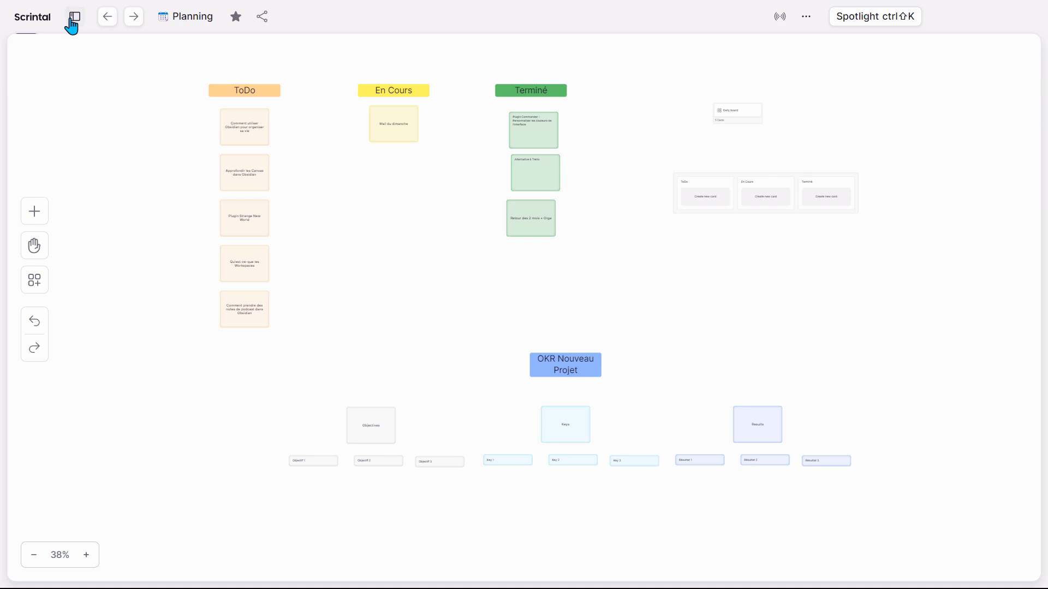
click(71, 17)
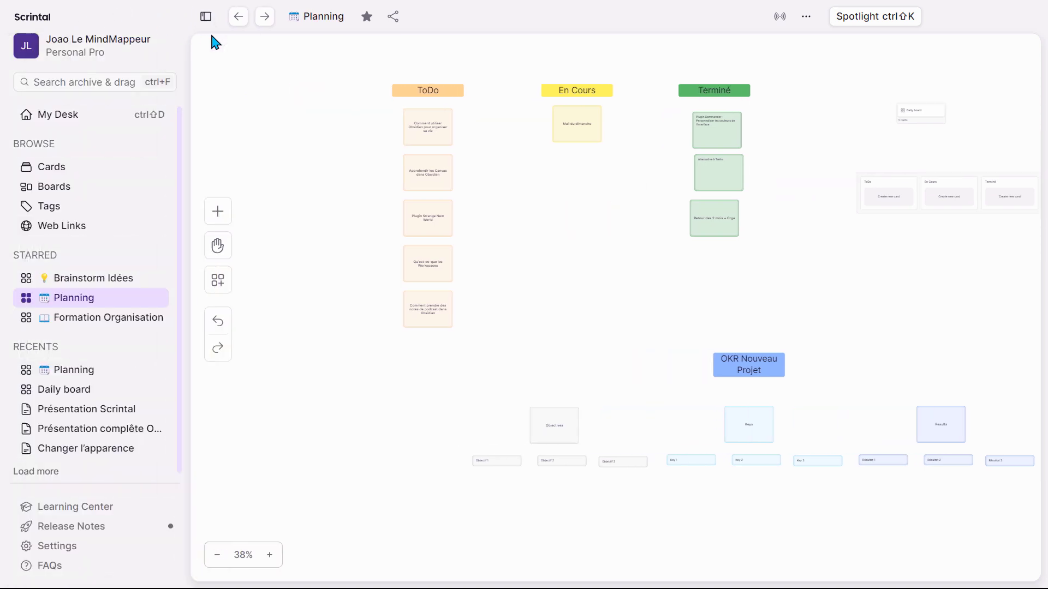
click(72, 122)
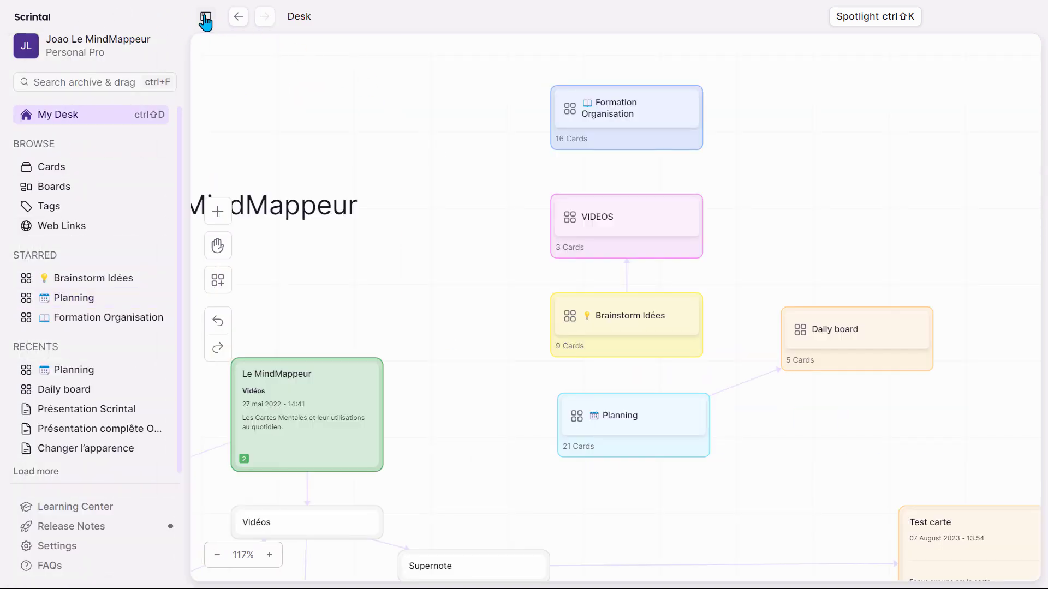
click(205, 18)
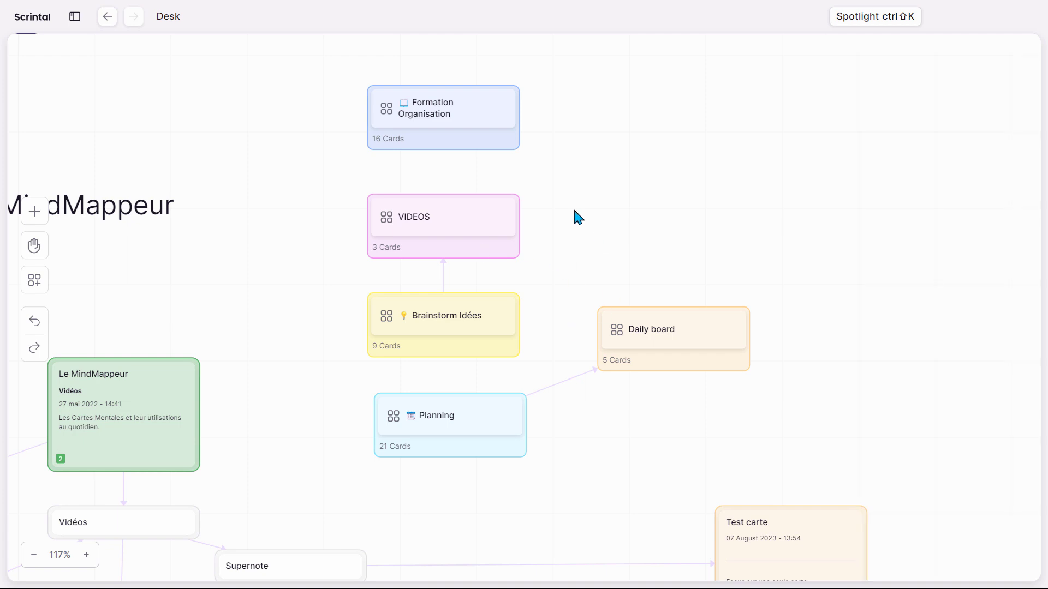
Step: Open the "Brainstorm Idées" board from the desk and fit all its content to the screen
click(484, 302)
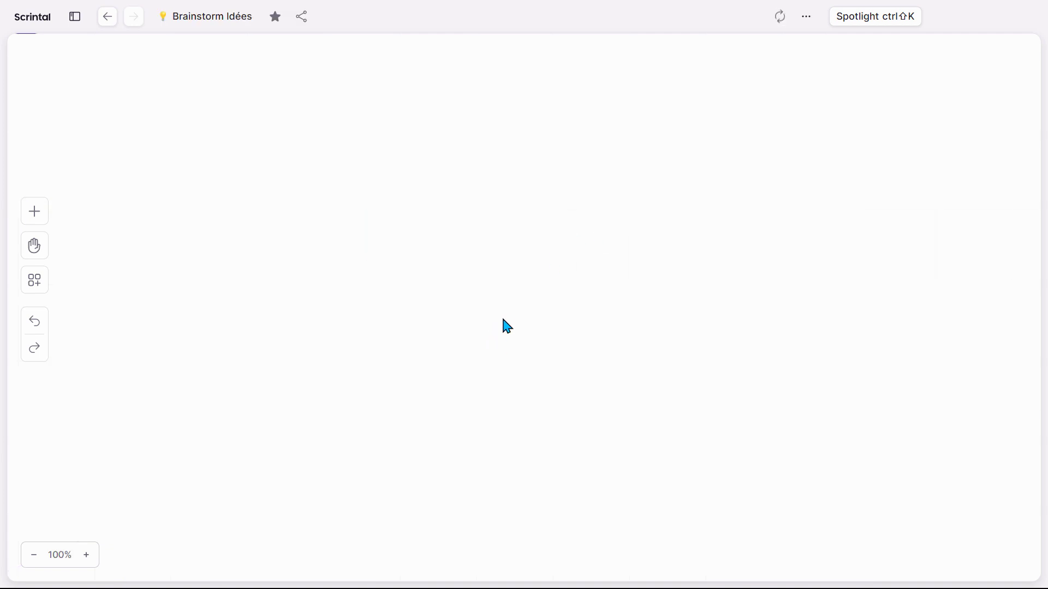
scroll(489, 313, down, 2)
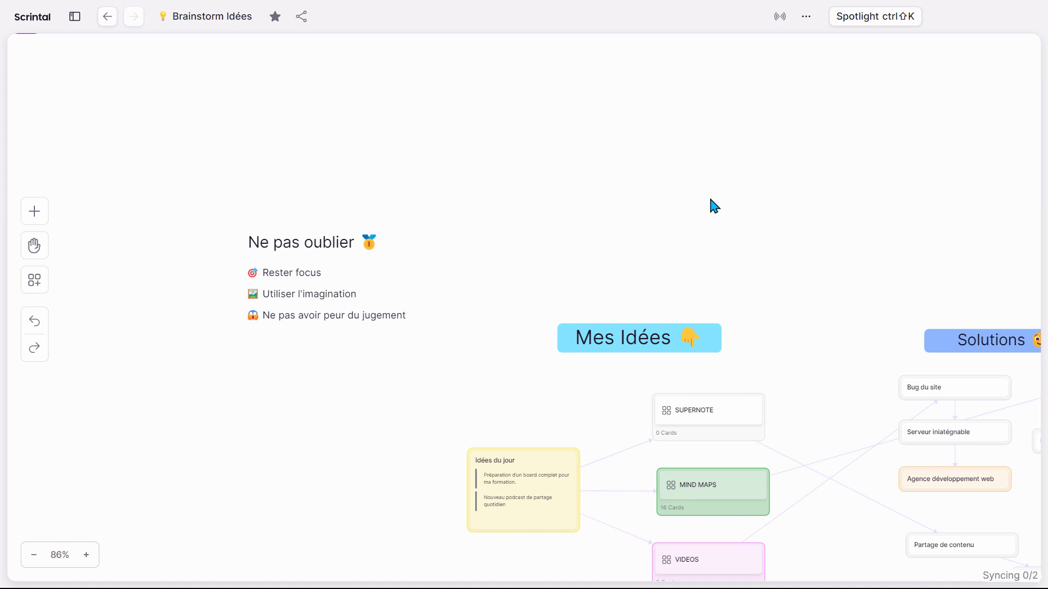
right_click(727, 187)
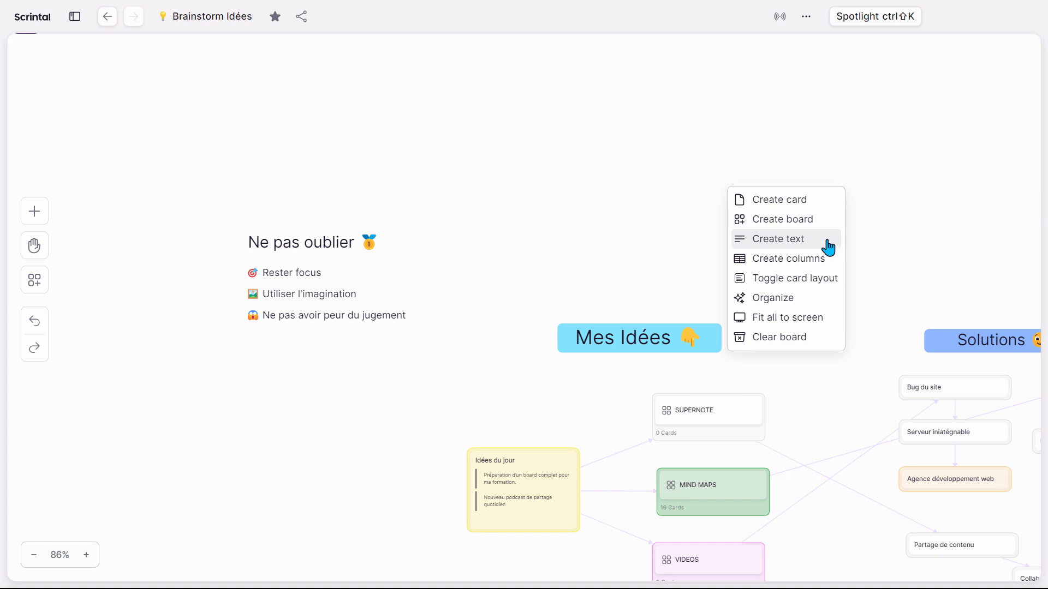
click(812, 322)
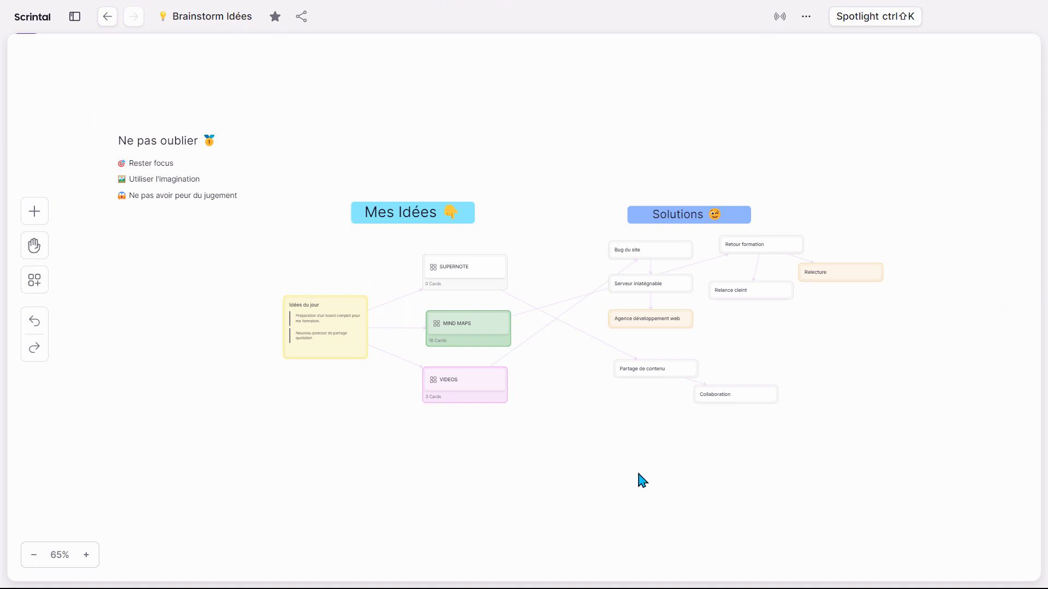
Step: Open the nested "MIND MAPS" board and fit all its cards to the screen
double_click(480, 335)
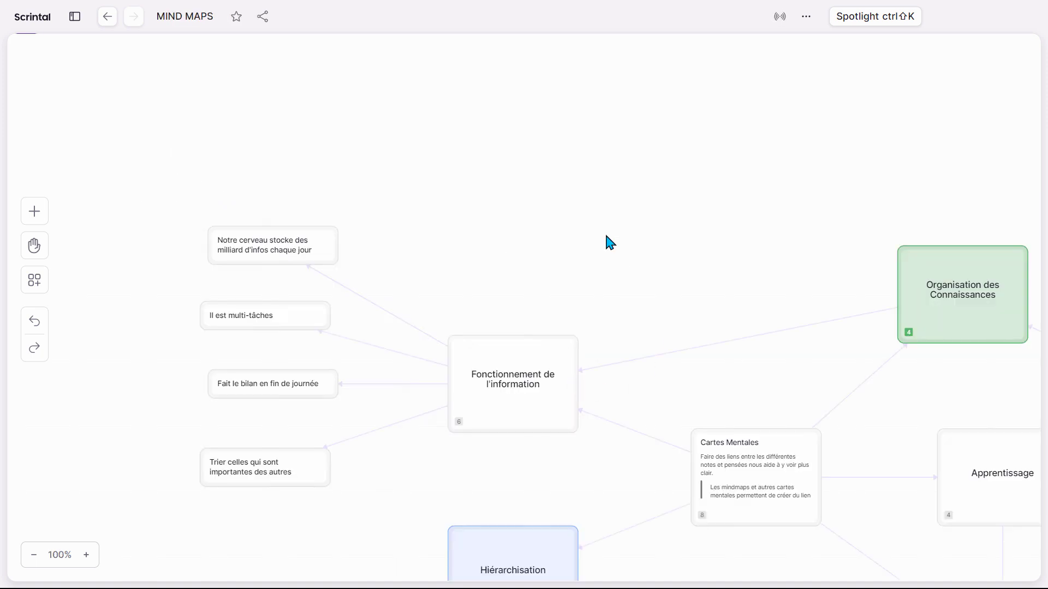
right_click(567, 271)
click(649, 365)
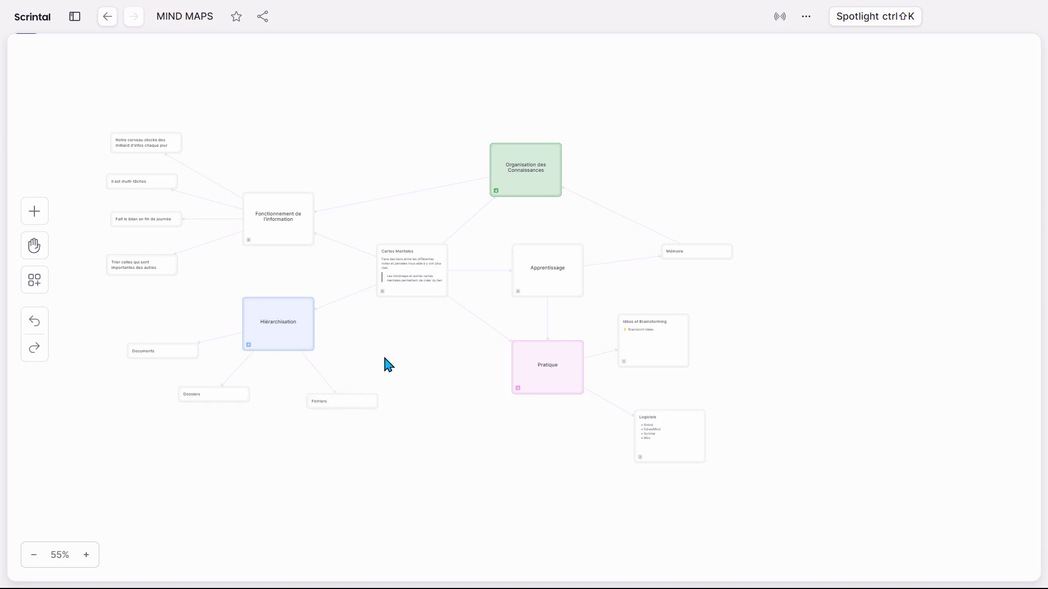
Step: From the list of all boards, open the sharing options of "MIND MAPS" and publish the board
click(74, 16)
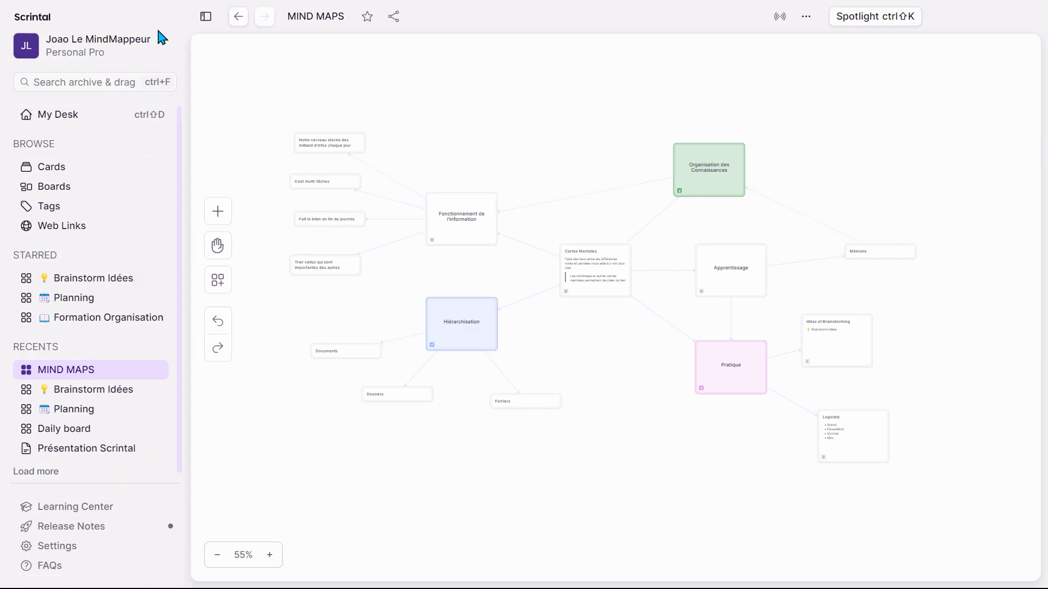
click(86, 189)
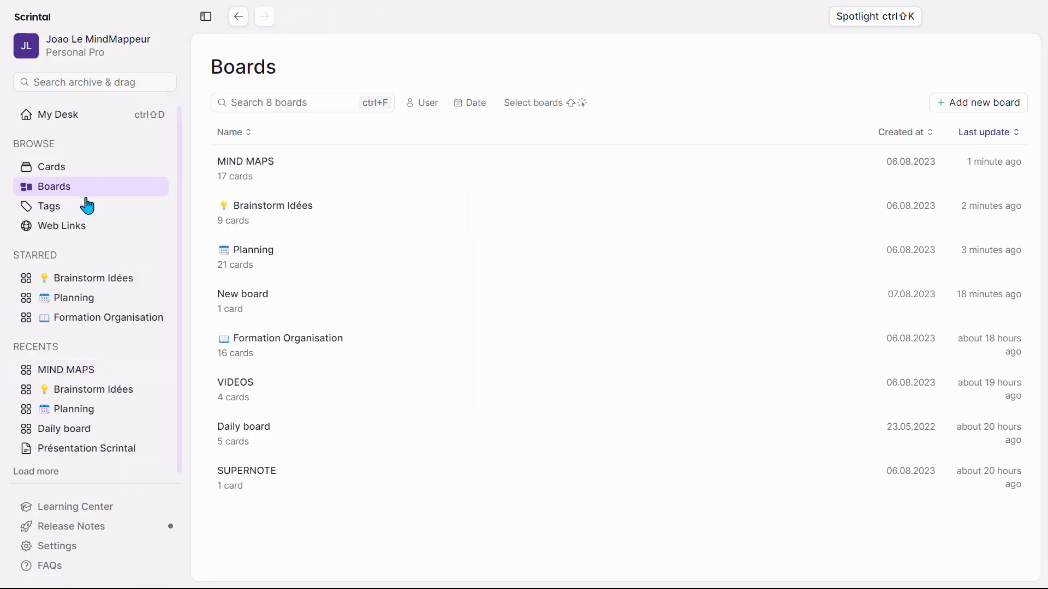
right_click(709, 172)
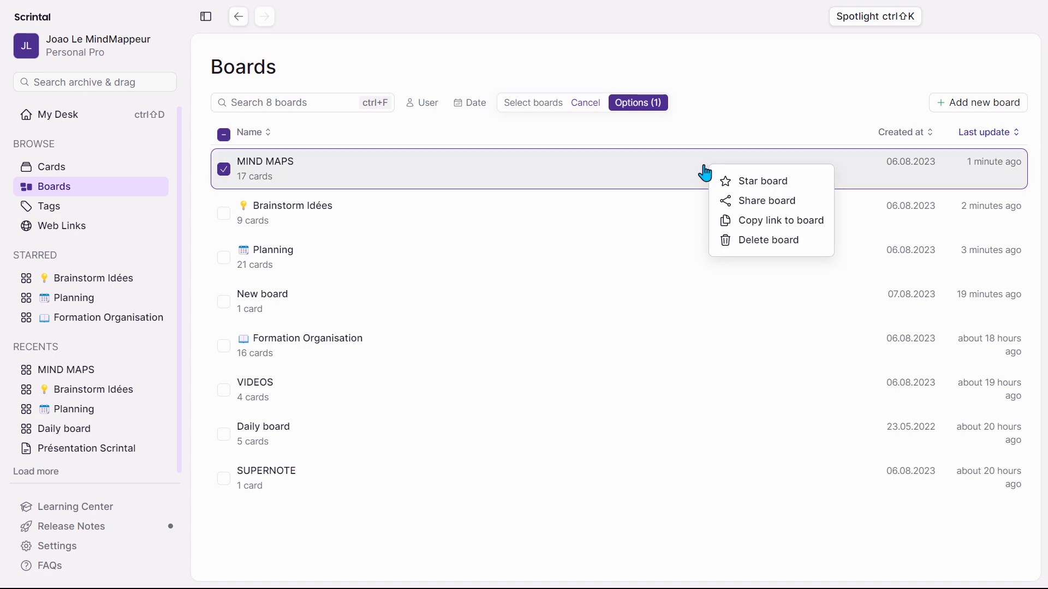
click(763, 202)
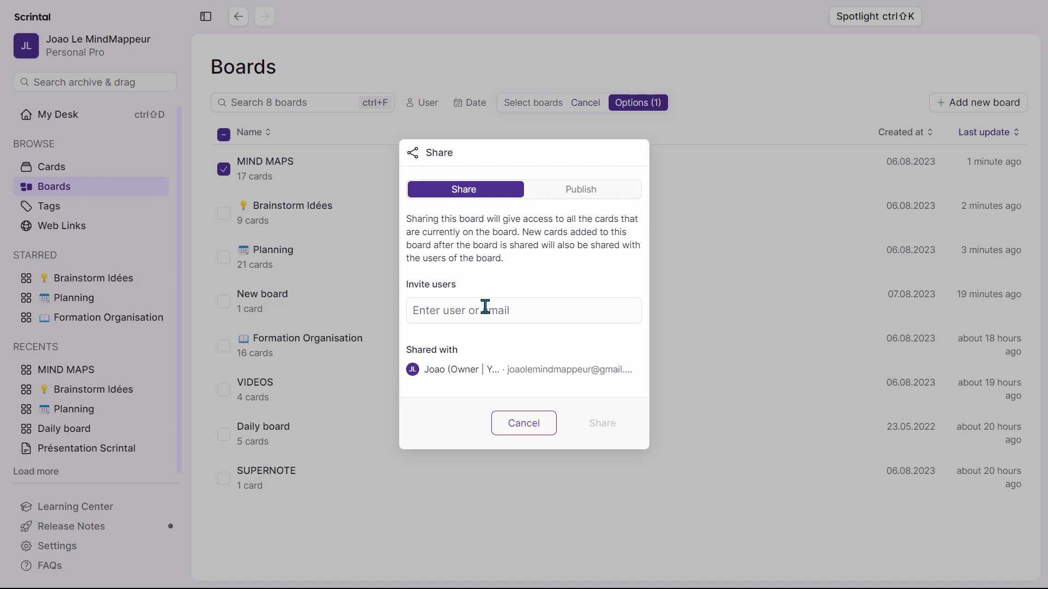
click(586, 190)
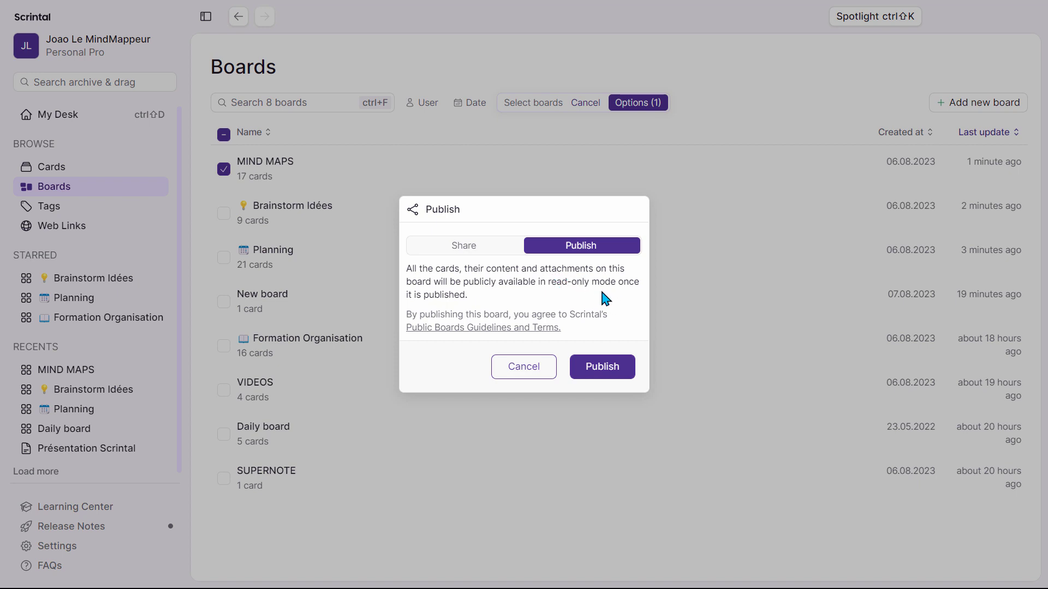
click(611, 374)
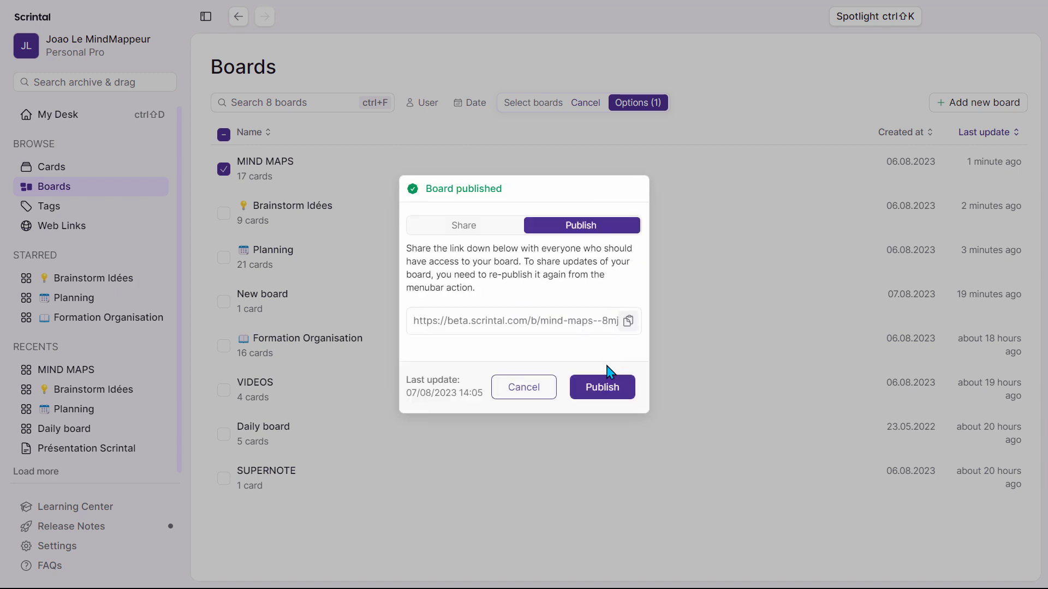
Step: Copy the published board's link, open it in a new Chrome tab, and open the "Cartes Mentales" card there
click(542, 329)
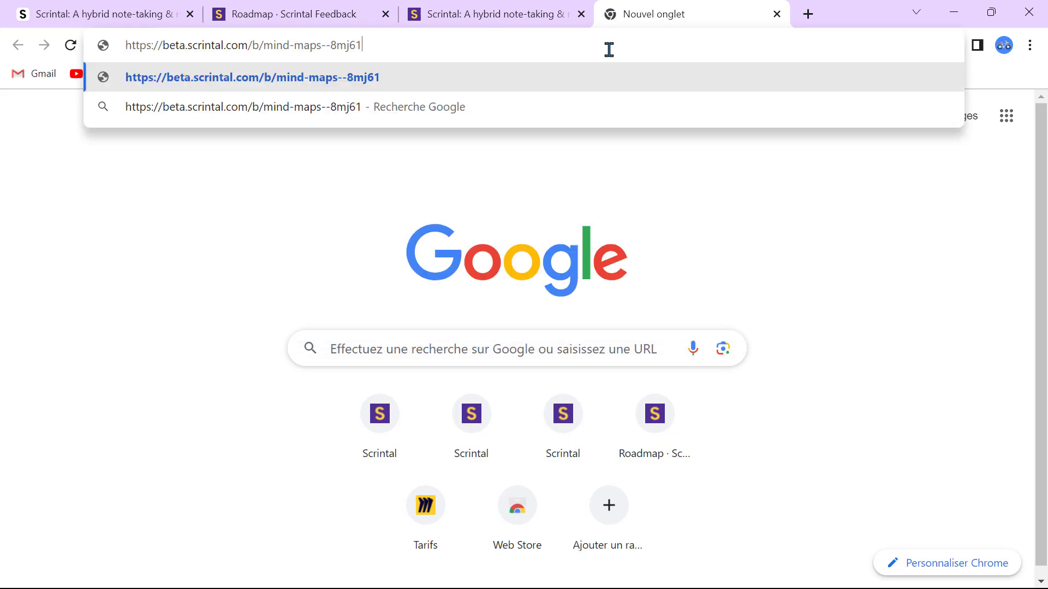
key(Return)
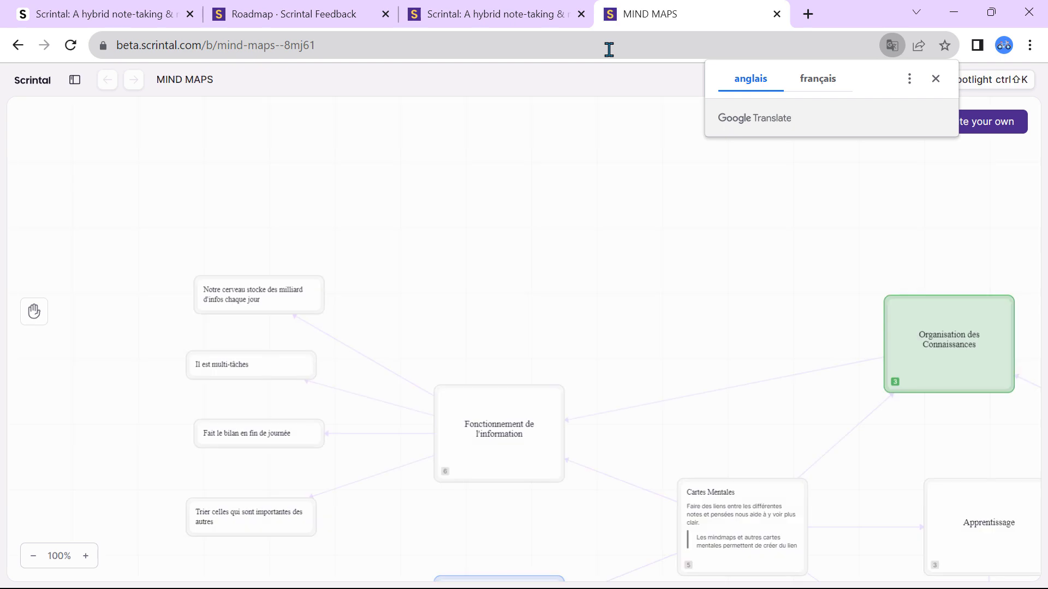
click(511, 290)
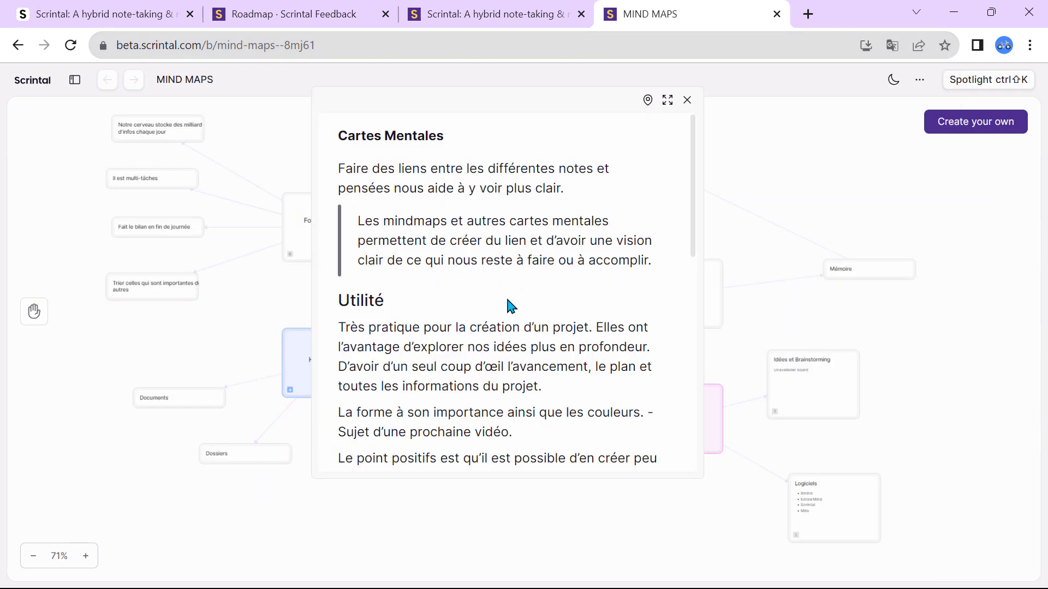
Step: Examine the "Cartes Mentales" card's text, links and appearances, maximise the card, and go back to the published board
scroll(507, 304, down, 10)
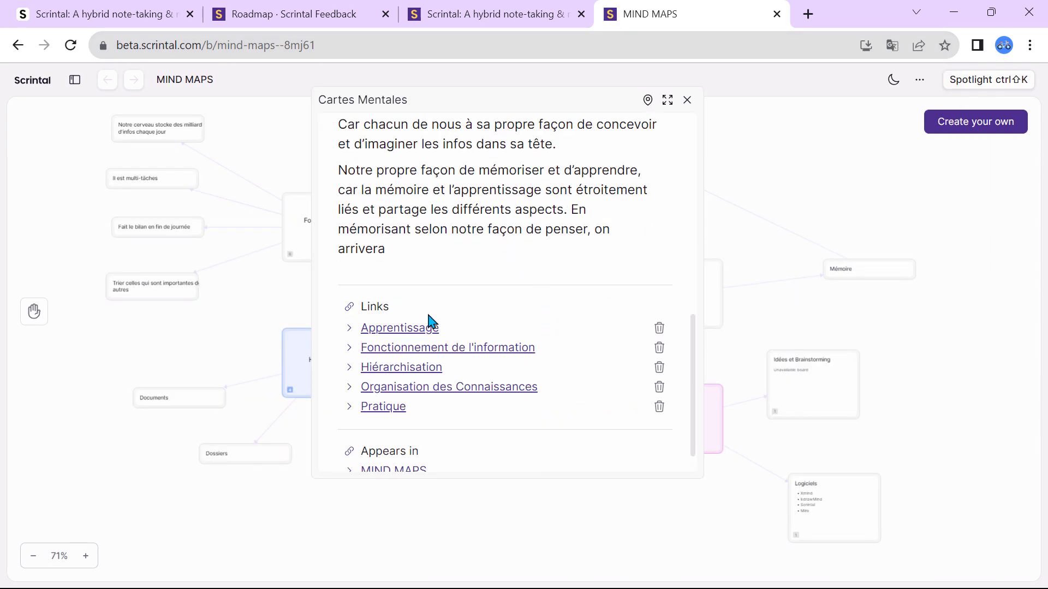
scroll(467, 316, down, 1)
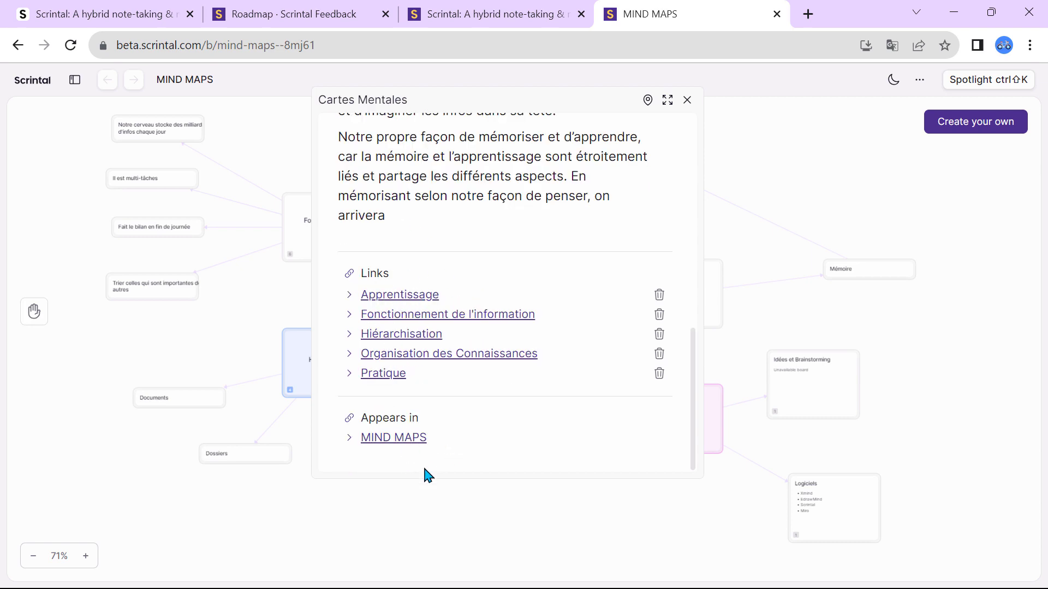
scroll(459, 368, up, 3)
scroll(435, 346, down, 3)
scroll(540, 219, up, 8)
click(667, 99)
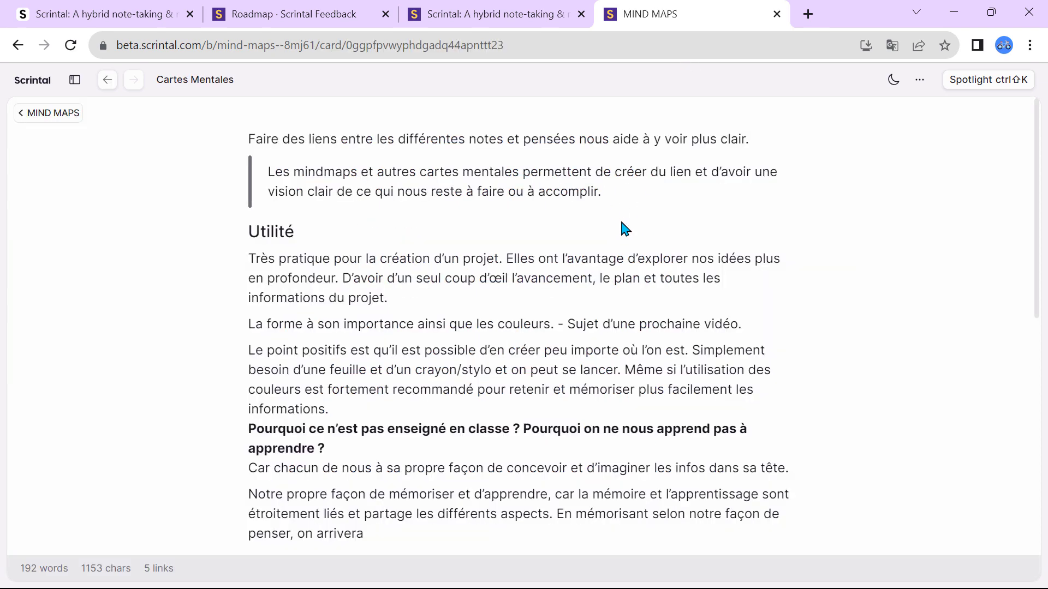
click(107, 80)
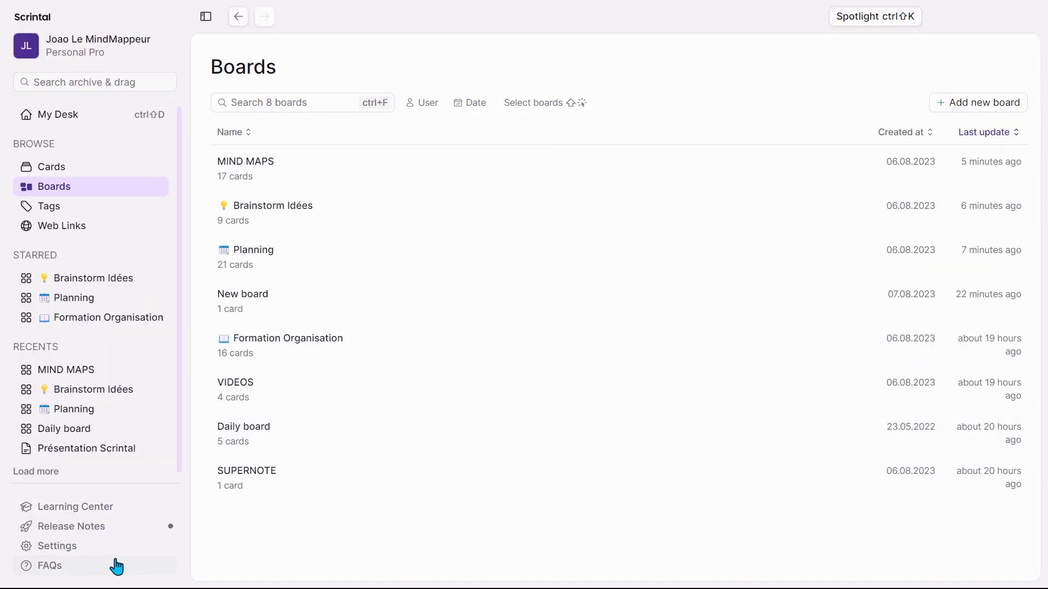
Step: Return to the Scrintal workspace, open the FAQs, and look through the questions down to the Tags and Shortcuts topics
click(117, 567)
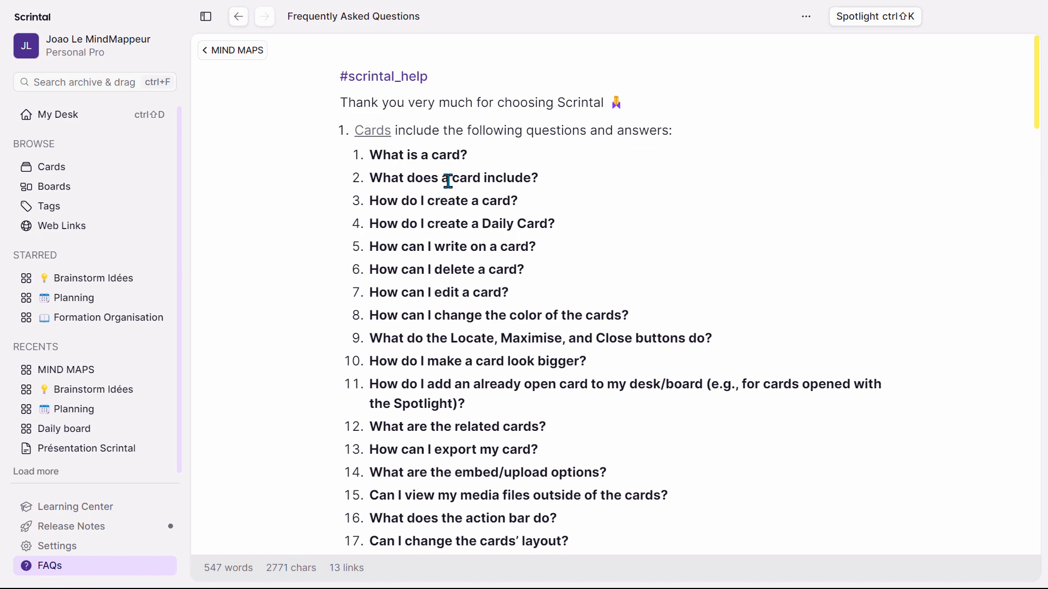
scroll(462, 168, down, 15)
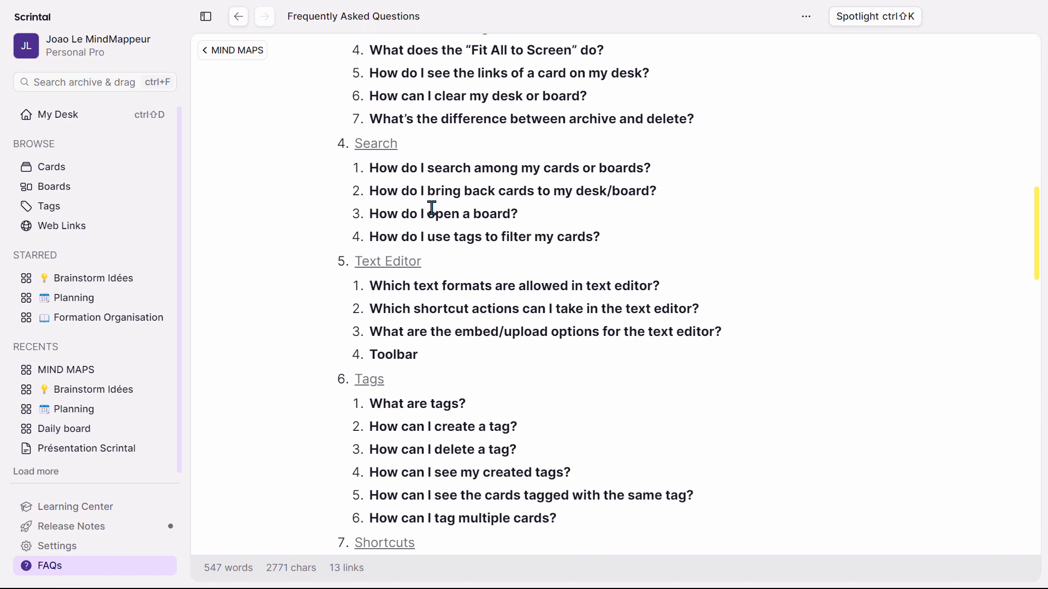
scroll(432, 207, down, 3)
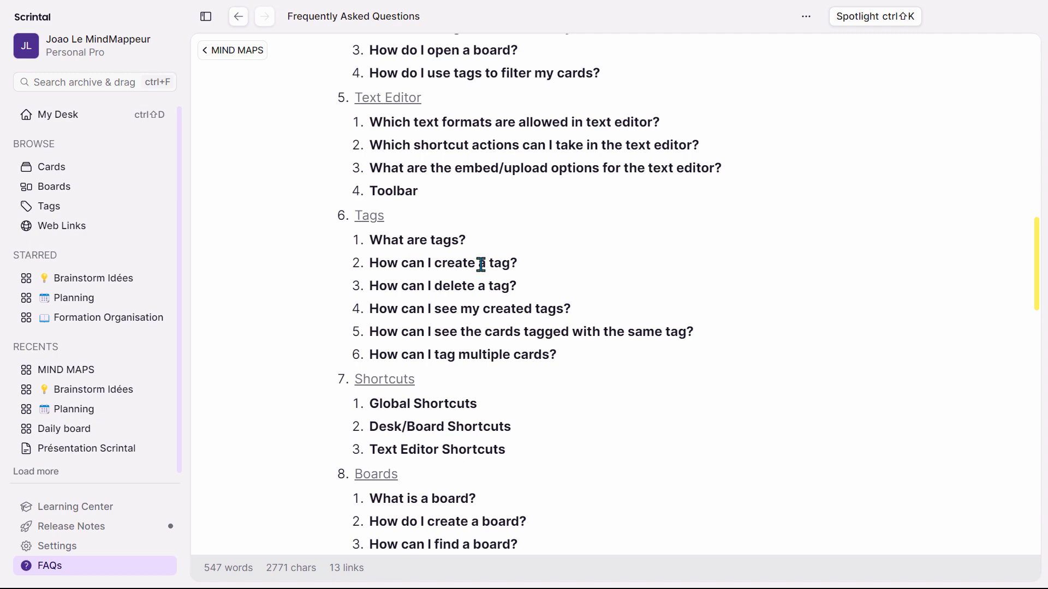
Step: Open the Tags help card beside the FAQ list, examine its answers, and close it
click(376, 216)
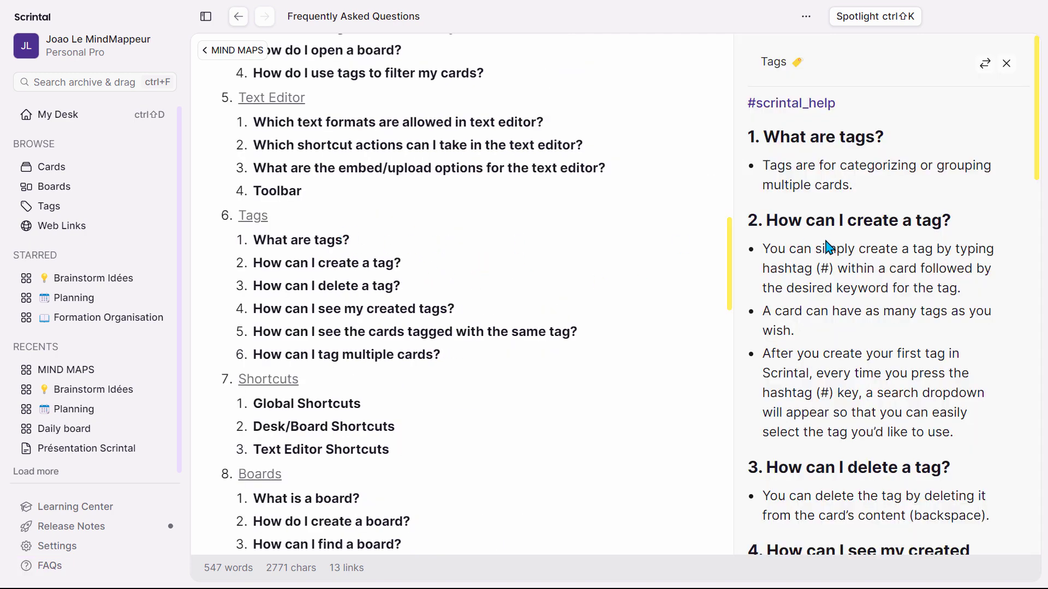
scroll(828, 248, down, 12)
scroll(837, 264, up, 5)
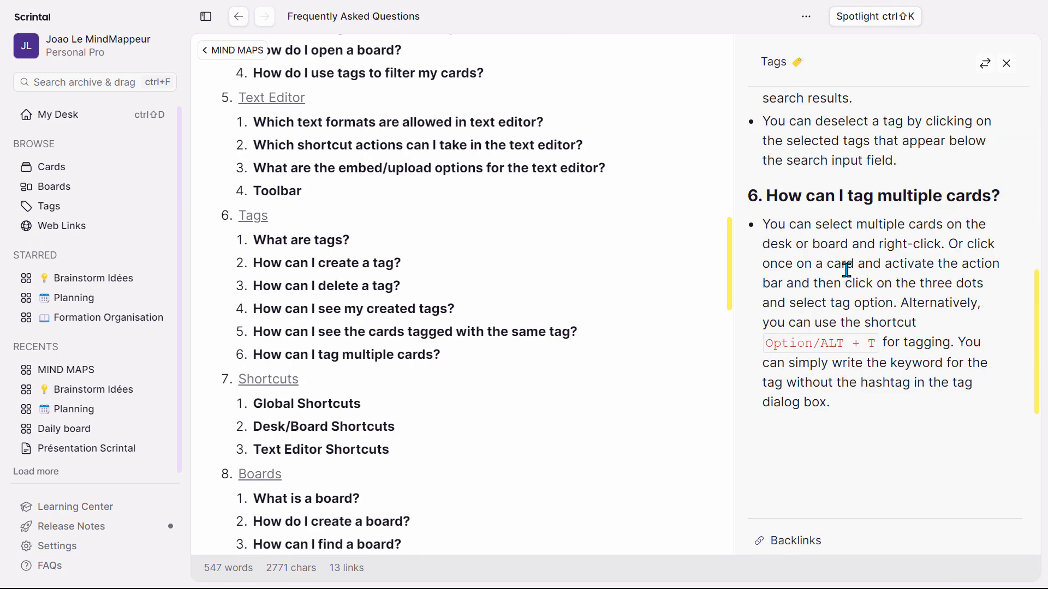
scroll(847, 269, up, 8)
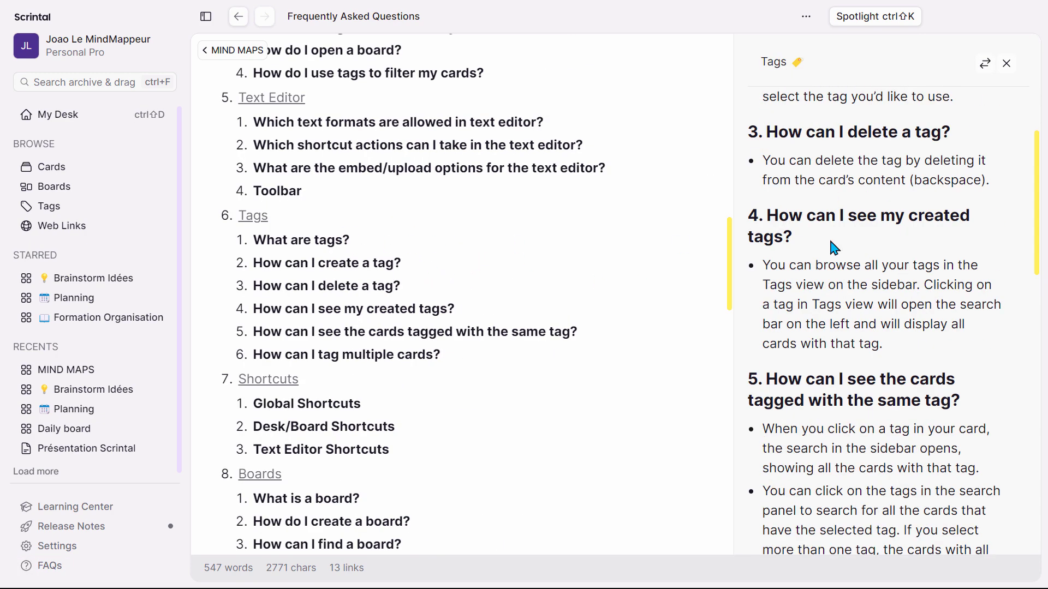
click(1006, 65)
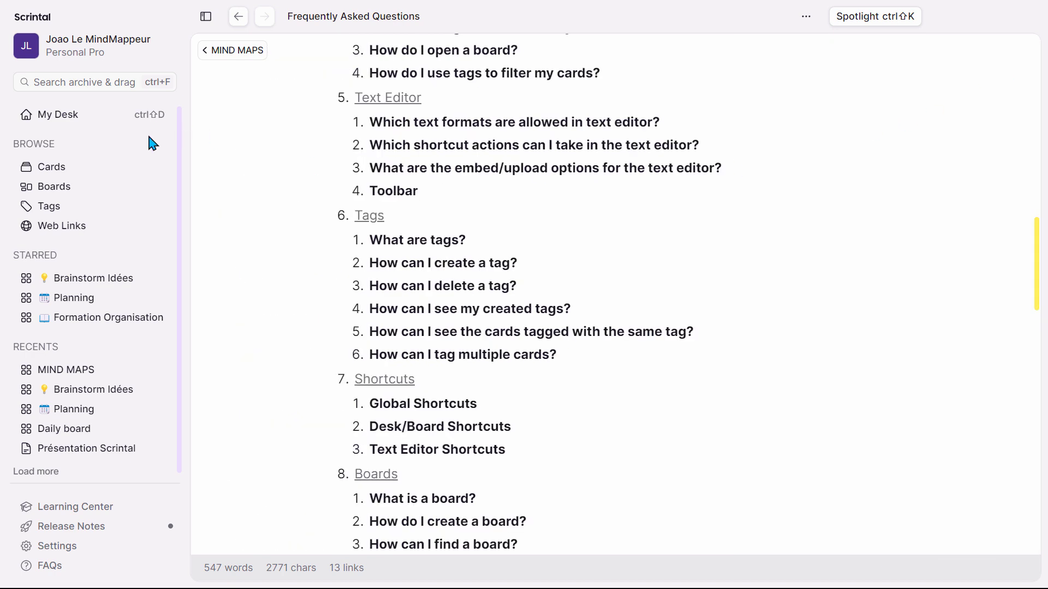
Step: Go to My Desk and bring the "Obisidian" card and its linked cards into view
click(76, 117)
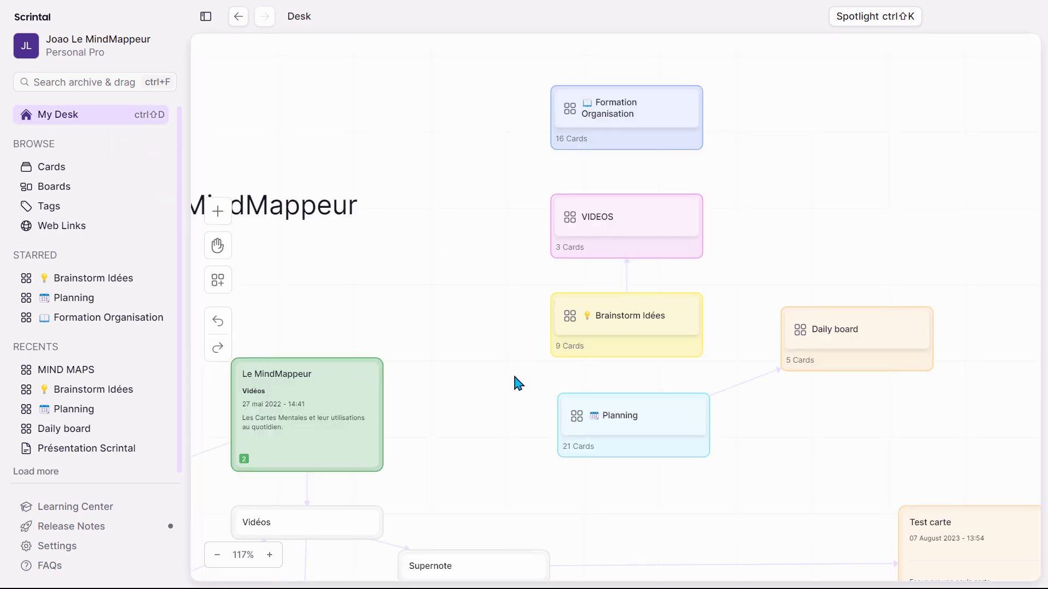
key(space)
drag(473, 421, 559, 184)
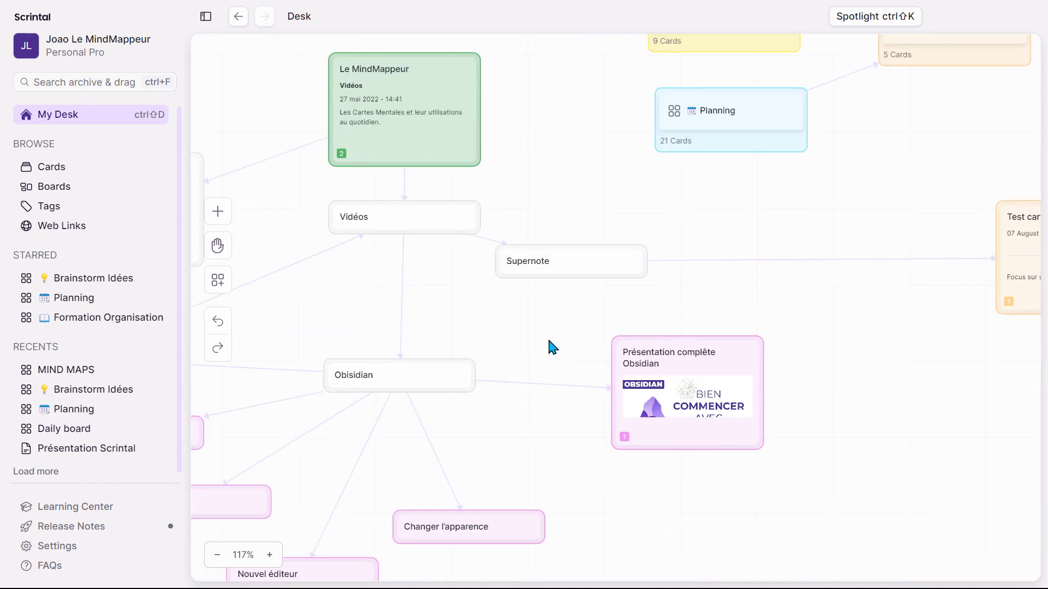
key(space)
drag(531, 344, 684, 307)
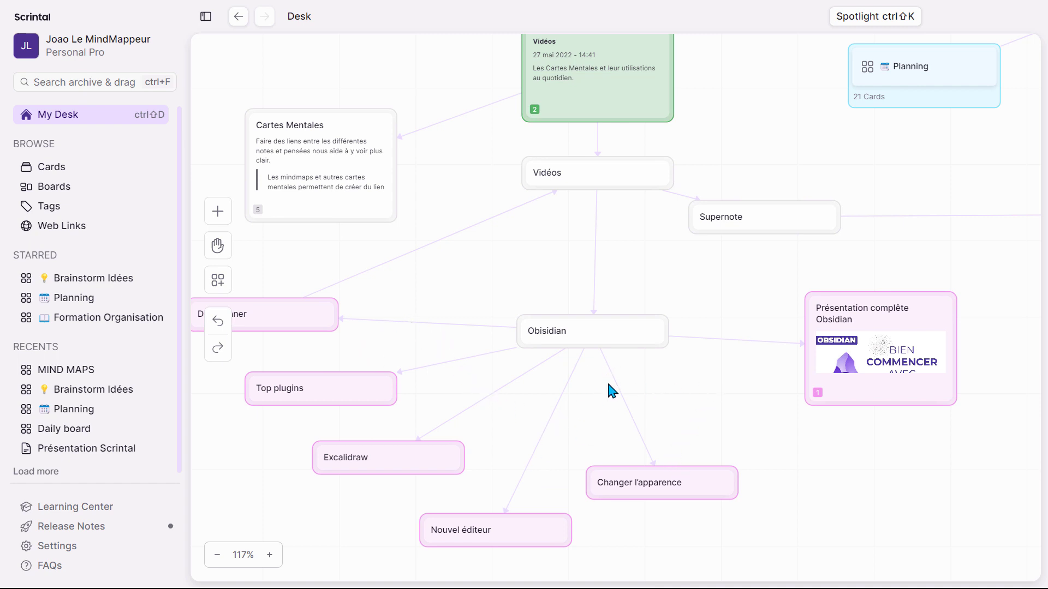
Step: Open the "Changer l'apparence" card, look over its video, tag and backlinks, and close it
click(683, 490)
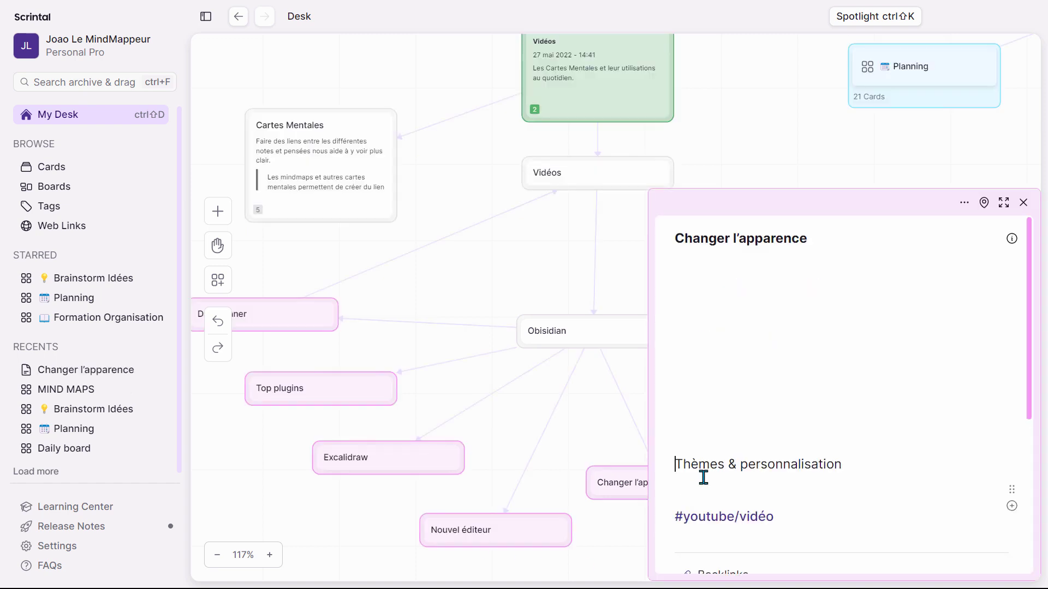
scroll(775, 382, down, 2)
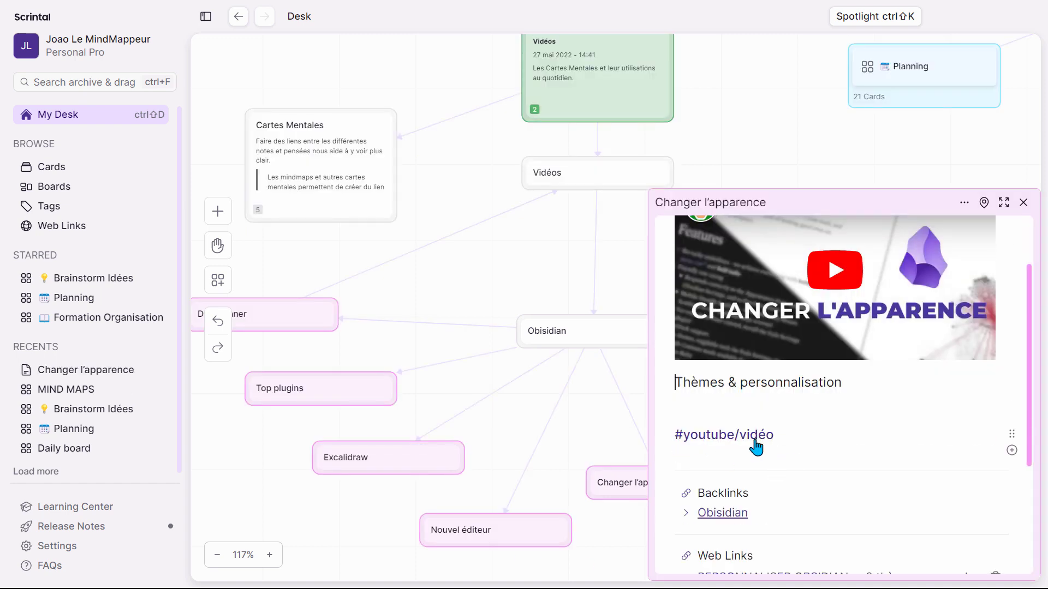
click(1023, 203)
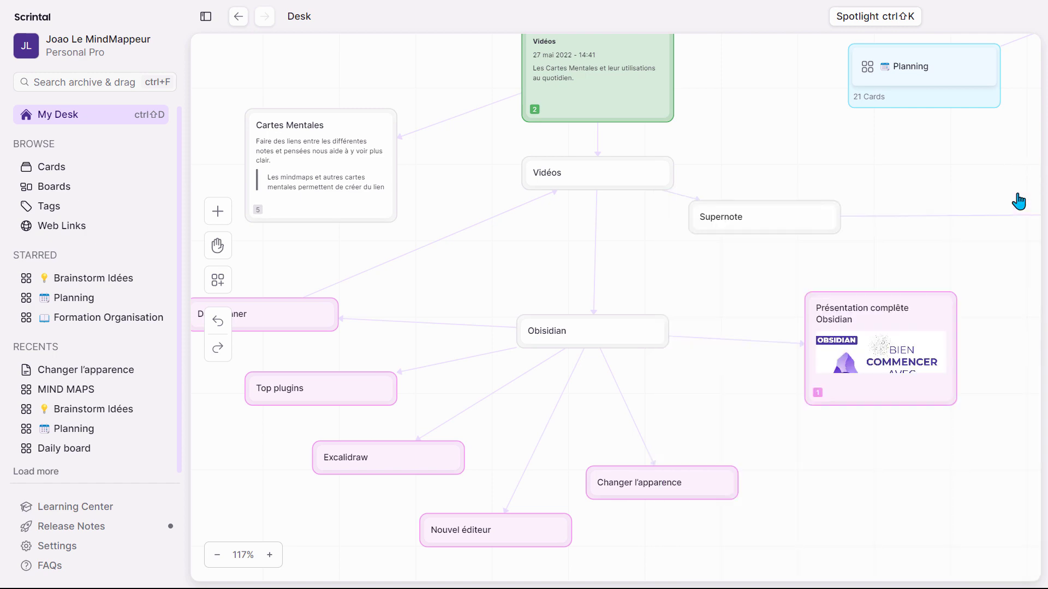
Step: Open the "Présentation complète Obsidian" card, expand its full list of related cards, and move the card window toward the middle of the desk
click(884, 333)
click(883, 333)
scroll(852, 317, down, 10)
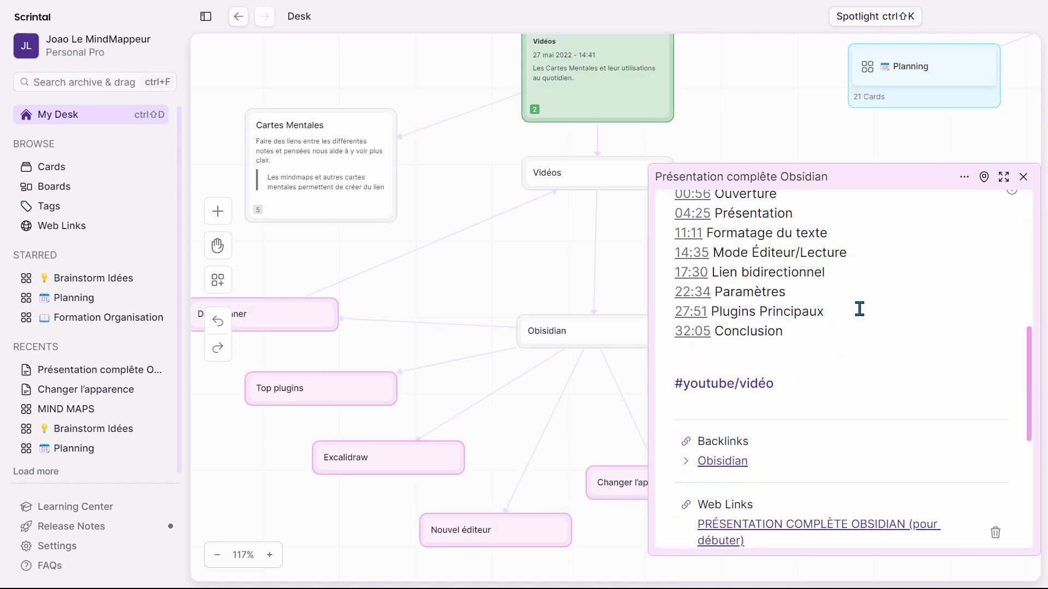
scroll(866, 303, down, 3)
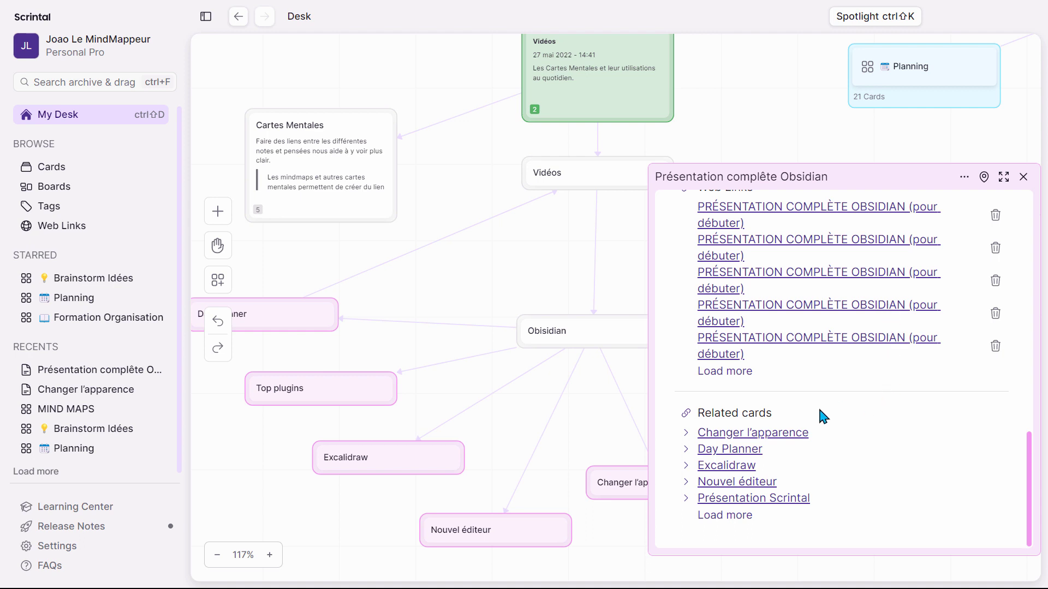
drag(697, 413, 791, 416)
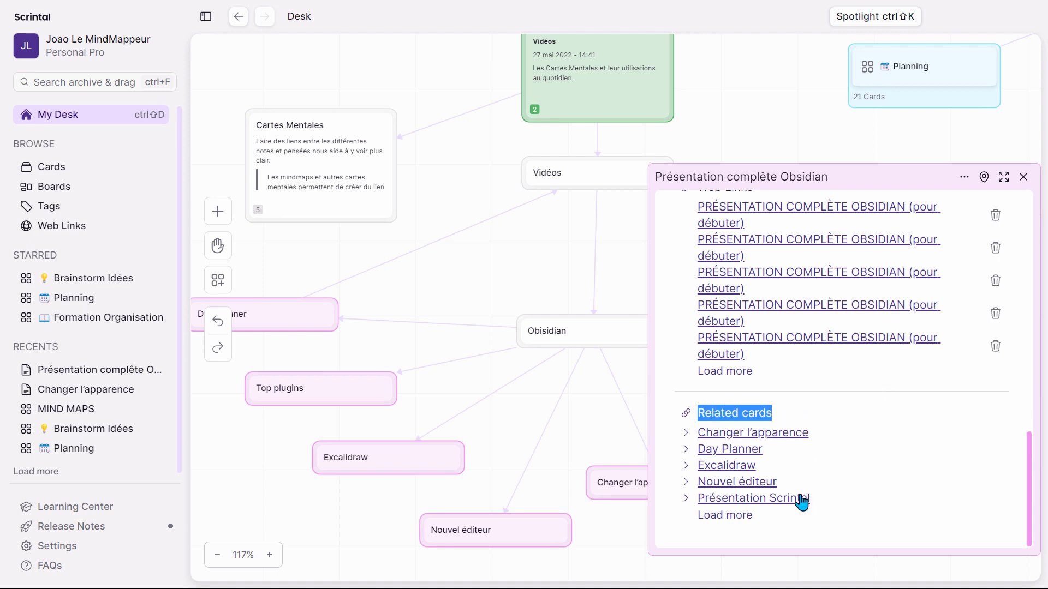
click(740, 521)
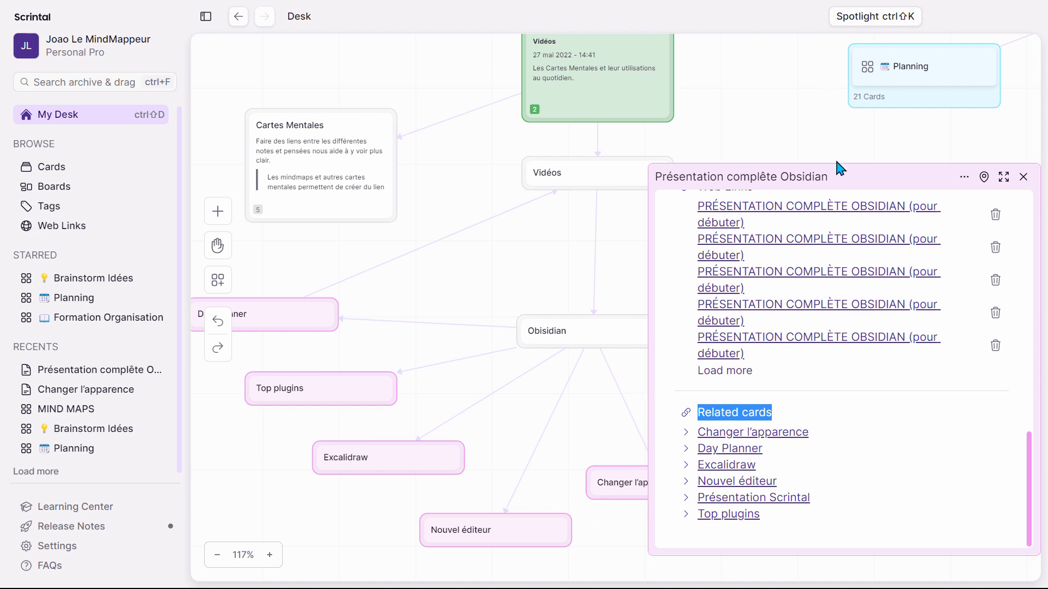
drag(837, 168, 720, 104)
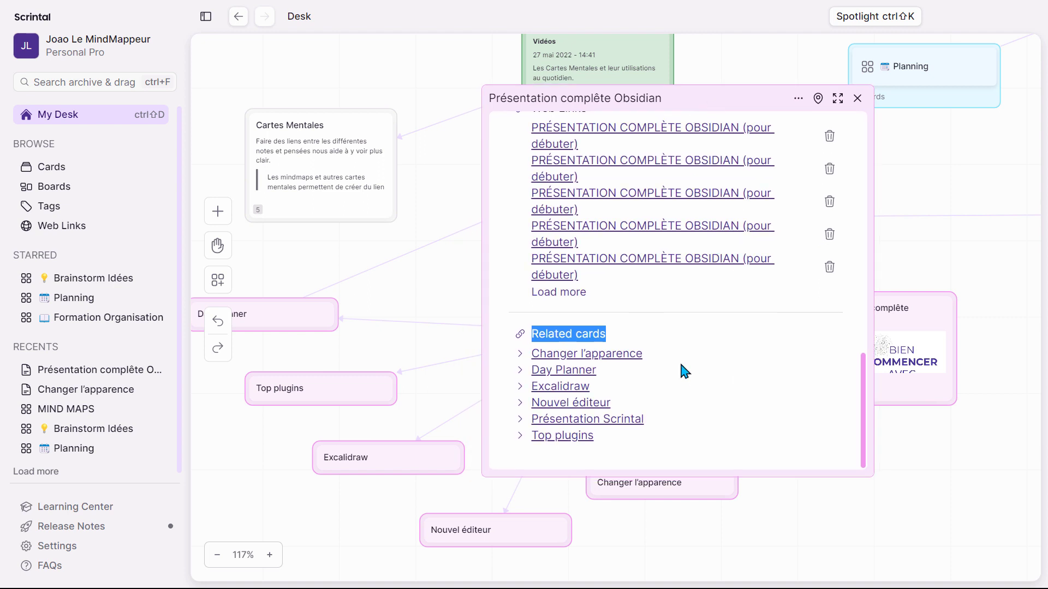